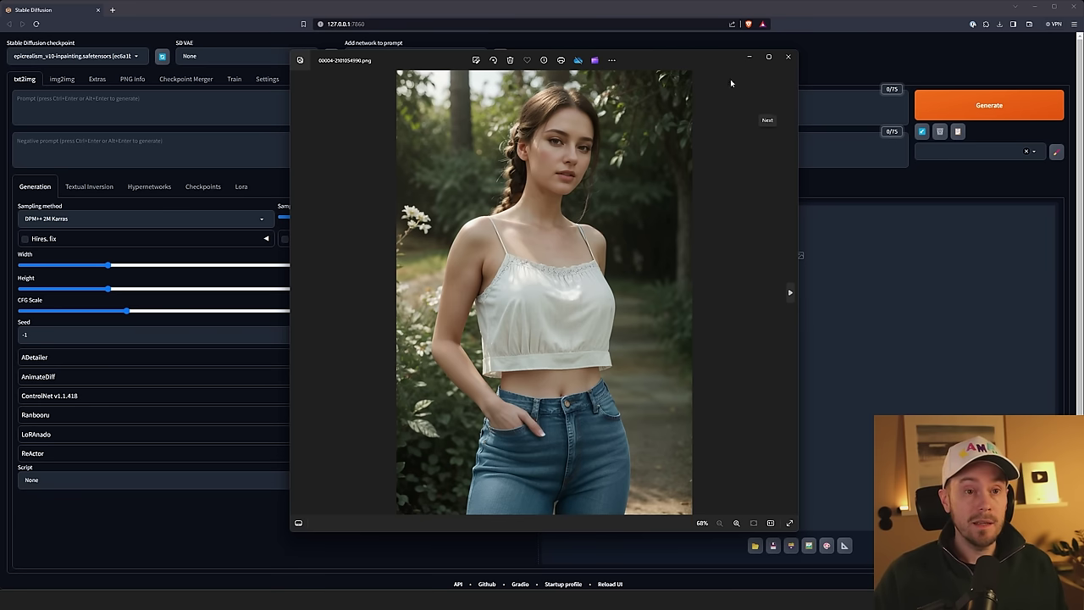
# Step: Move the Photos window showing 00004-2101054990.png to the left side of the screen
pyautogui.moveTo(731, 63); pyautogui.dragTo(467, 88)
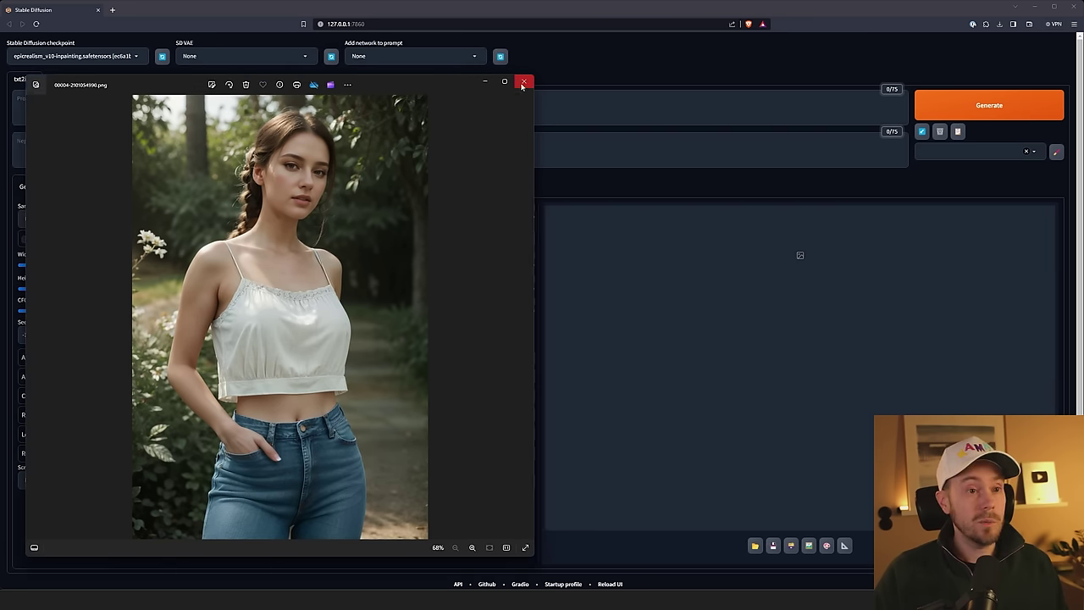
# Step: Close Photos and load the woman's portrait into the img2img Inpaint canvas
pyautogui.click(523, 83)
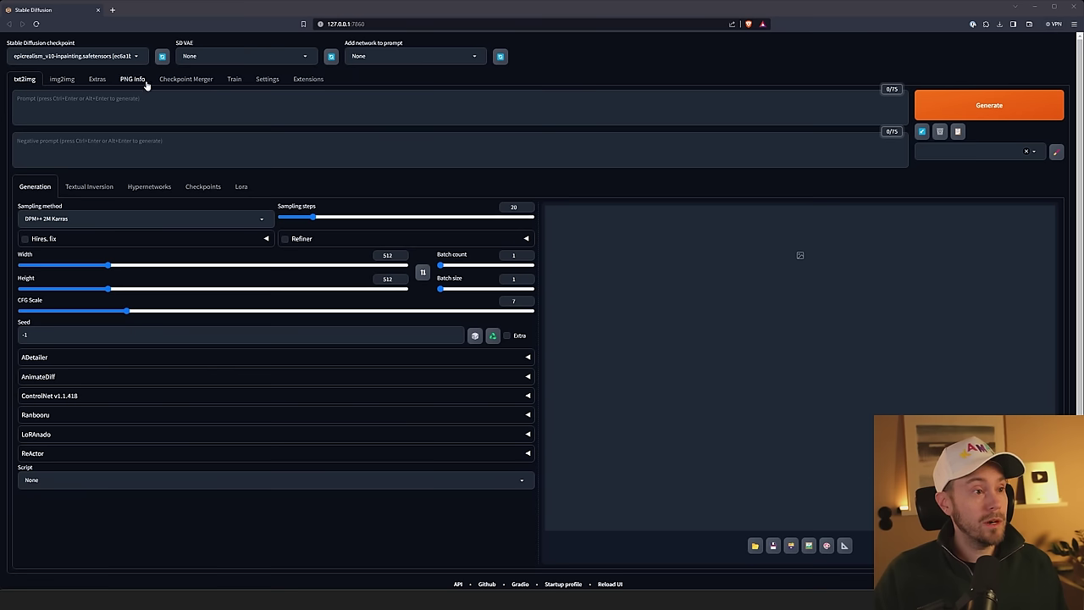
pyautogui.click(66, 80)
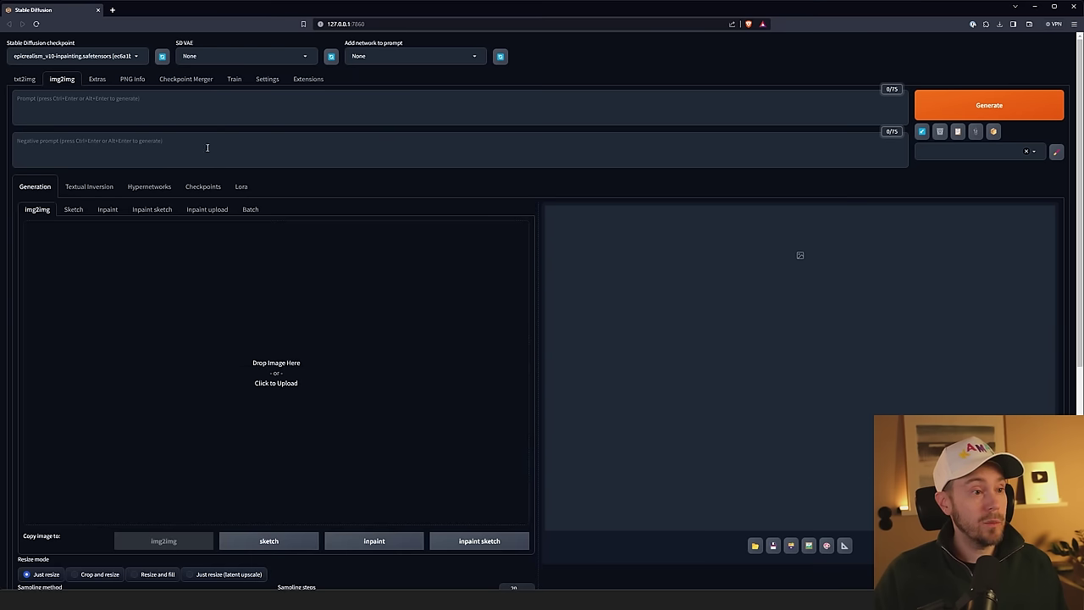
pyautogui.click(110, 210)
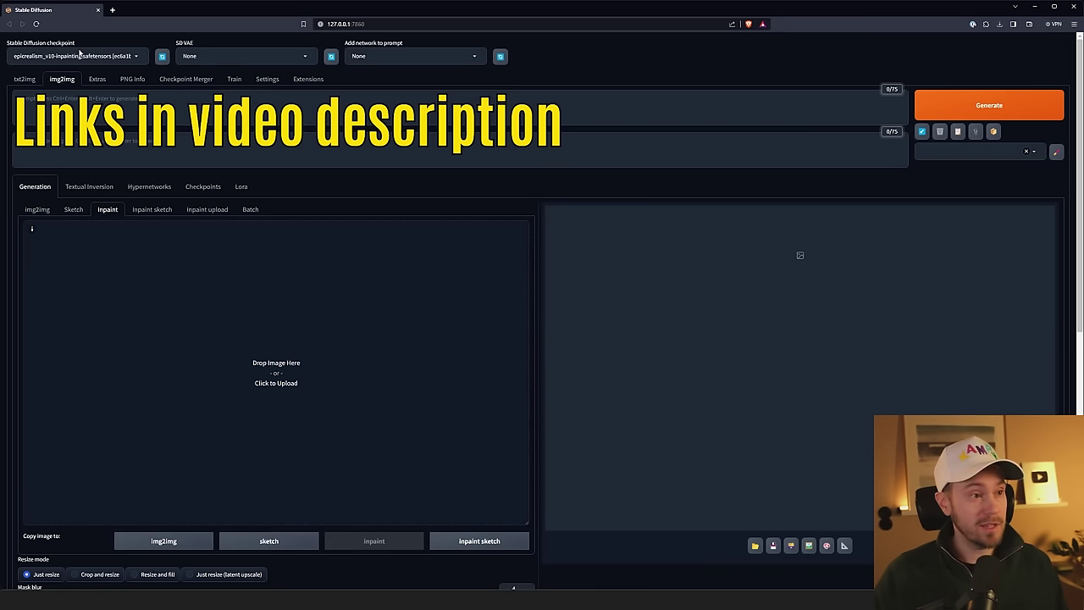
pyautogui.moveTo(79, 51); pyautogui.dragTo(282, 372)
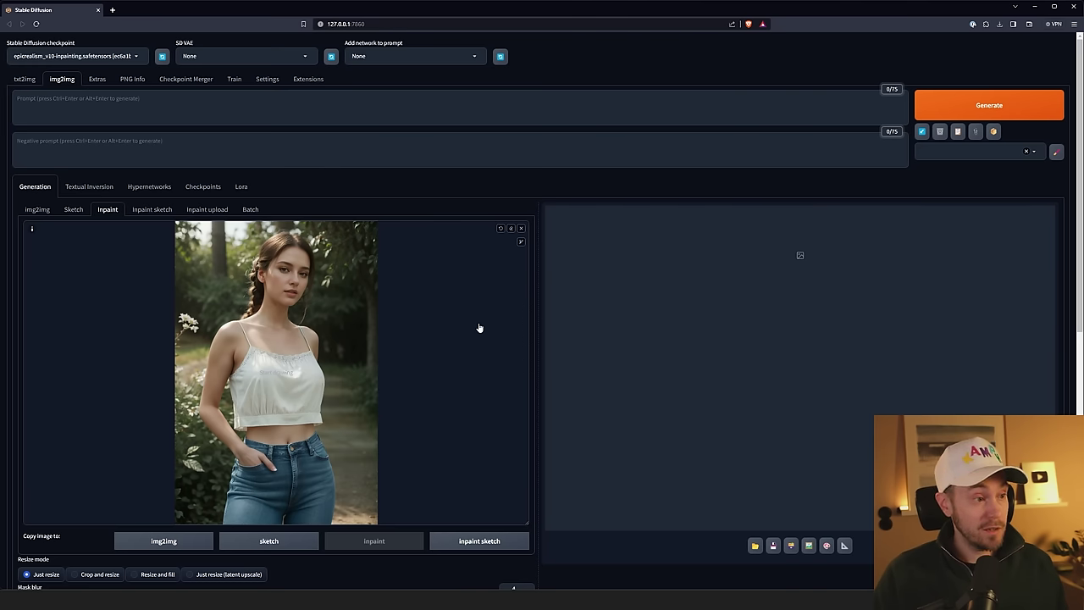
pyautogui.scroll(-1, 483, 322)
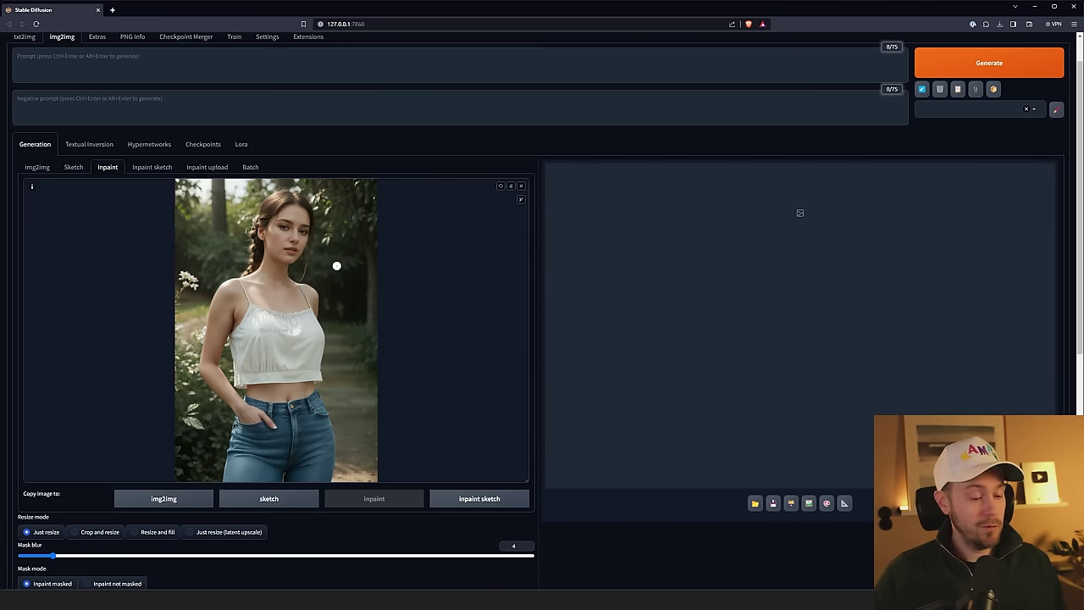
# Step: Paint a white mask over the woman's jeans using a smaller brush in the fullscreen canvas
pyautogui.press('s')
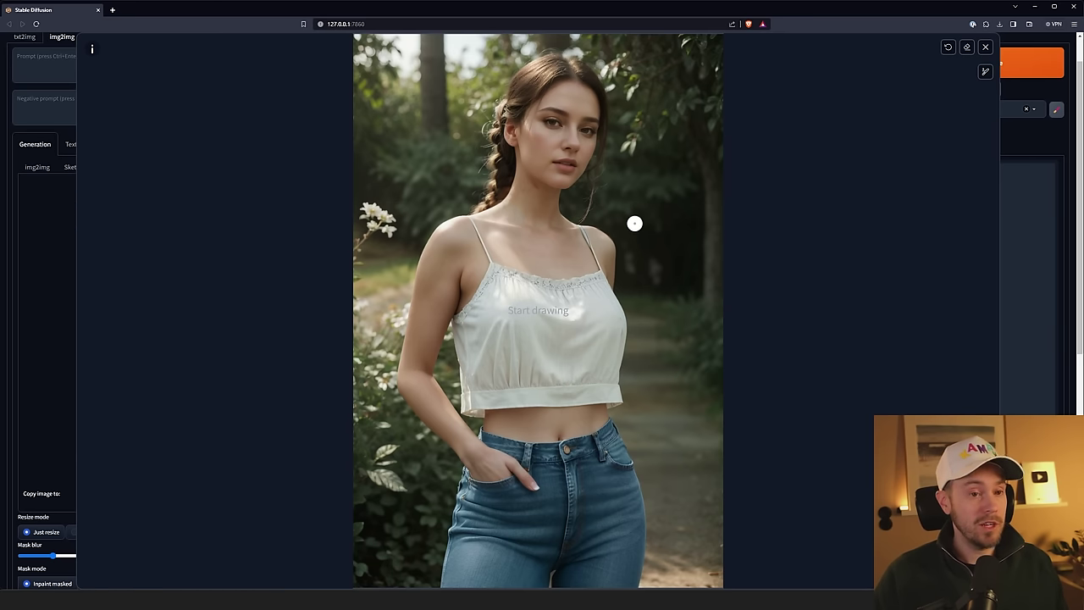
pyautogui.press('s')
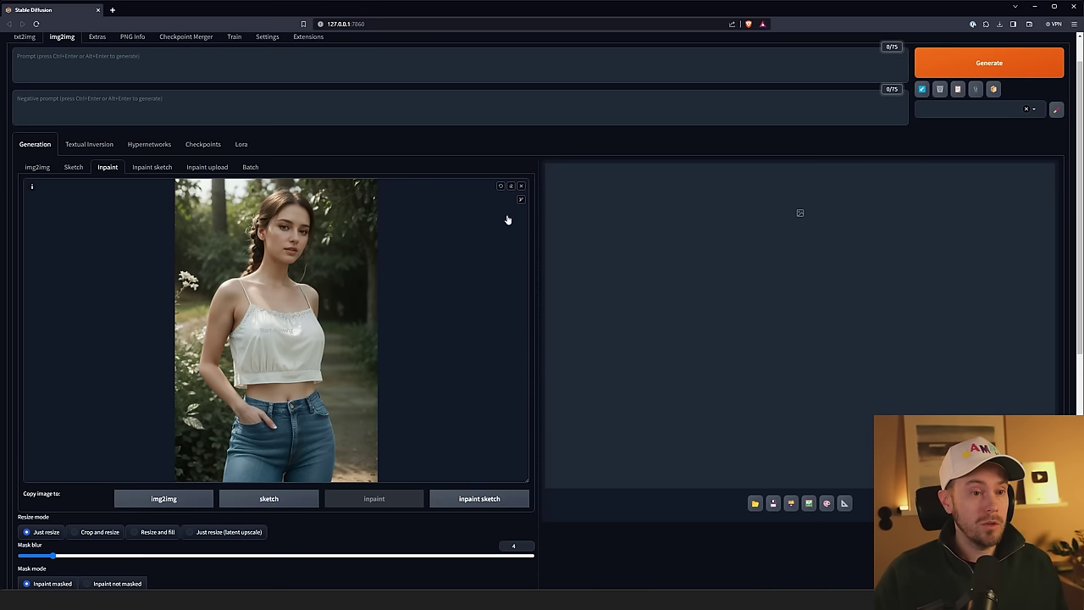
pyautogui.click(521, 203)
pyautogui.moveTo(513, 199)
pyautogui.mouseDown()
pyautogui.moveTo(472, 202)
pyautogui.moveTo(509, 200)
pyautogui.mouseUp()
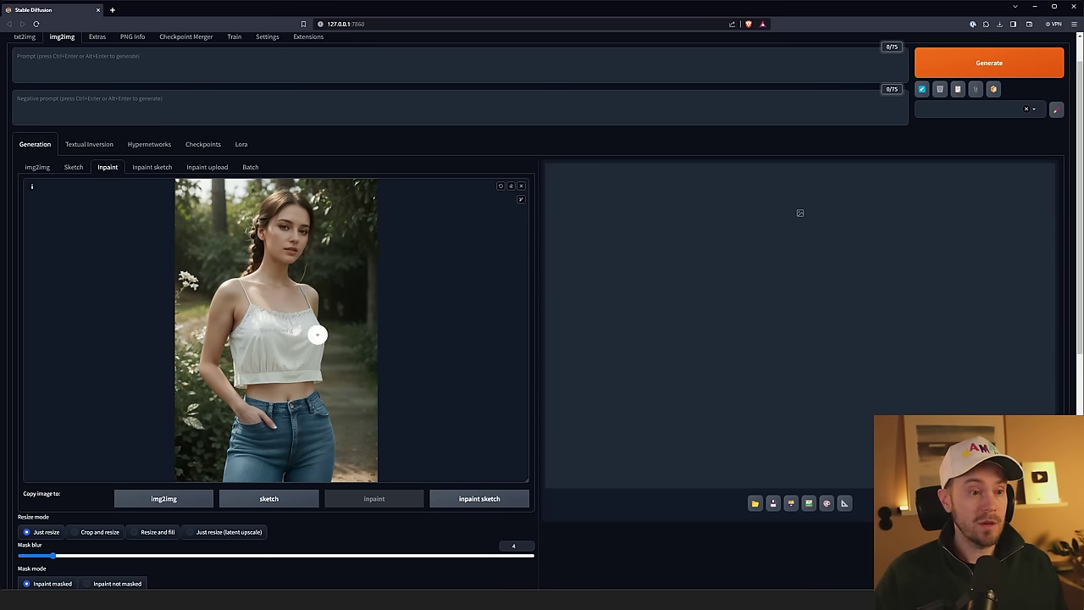
pyautogui.press('s')
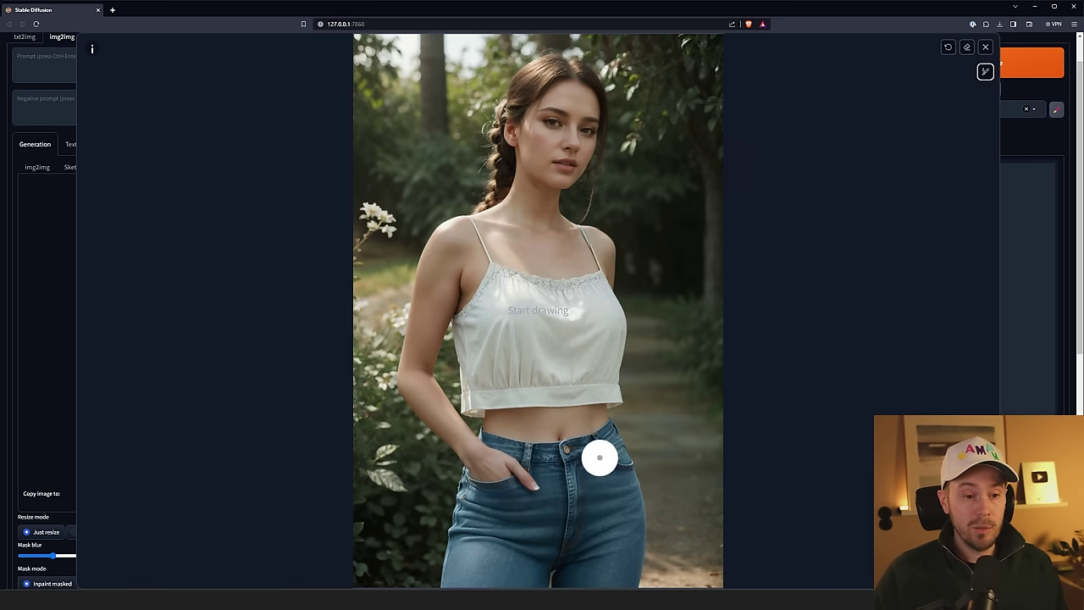
pyautogui.moveTo(607, 435)
pyautogui.mouseDown()
pyautogui.moveTo(625, 553)
pyautogui.moveTo(625, 508)
pyautogui.moveTo(630, 527)
pyautogui.moveTo(620, 578)
pyautogui.moveTo(629, 580)
pyautogui.moveTo(454, 575)
pyautogui.moveTo(483, 440)
pyautogui.moveTo(532, 454)
pyautogui.moveTo(595, 443)
pyautogui.moveTo(496, 465)
pyautogui.moveTo(494, 482)
pyautogui.moveTo(511, 535)
pyautogui.moveTo(576, 540)
pyautogui.moveTo(563, 489)
pyautogui.moveTo(587, 476)
pyautogui.moveTo(587, 549)
pyautogui.moveTo(596, 530)
pyautogui.moveTo(570, 513)
pyautogui.moveTo(595, 560)
pyautogui.mouseUp()
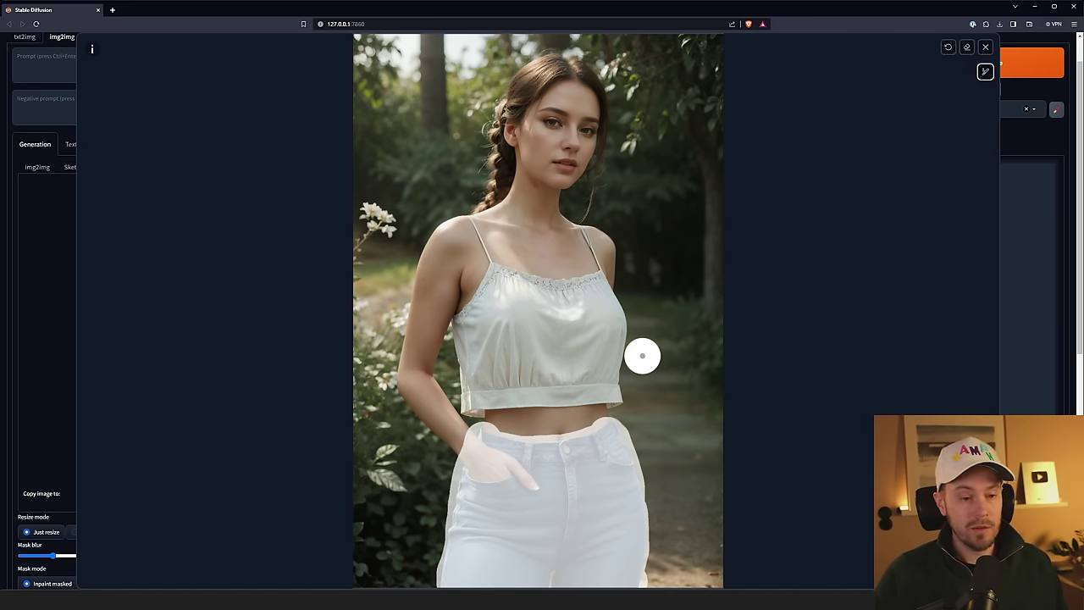
pyautogui.press('s')
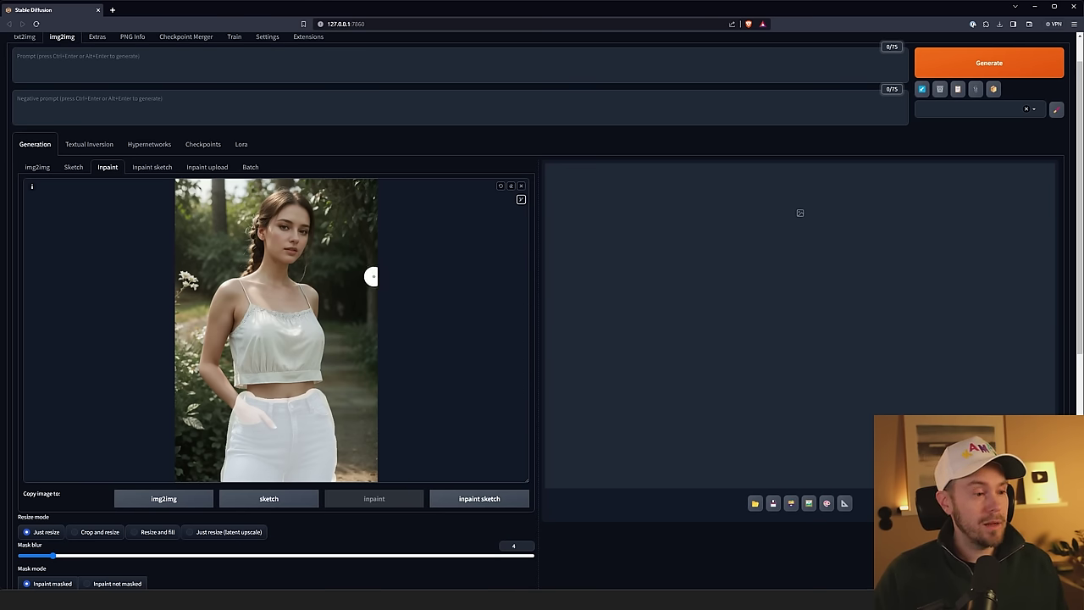
pyautogui.scroll(1, 370, 276)
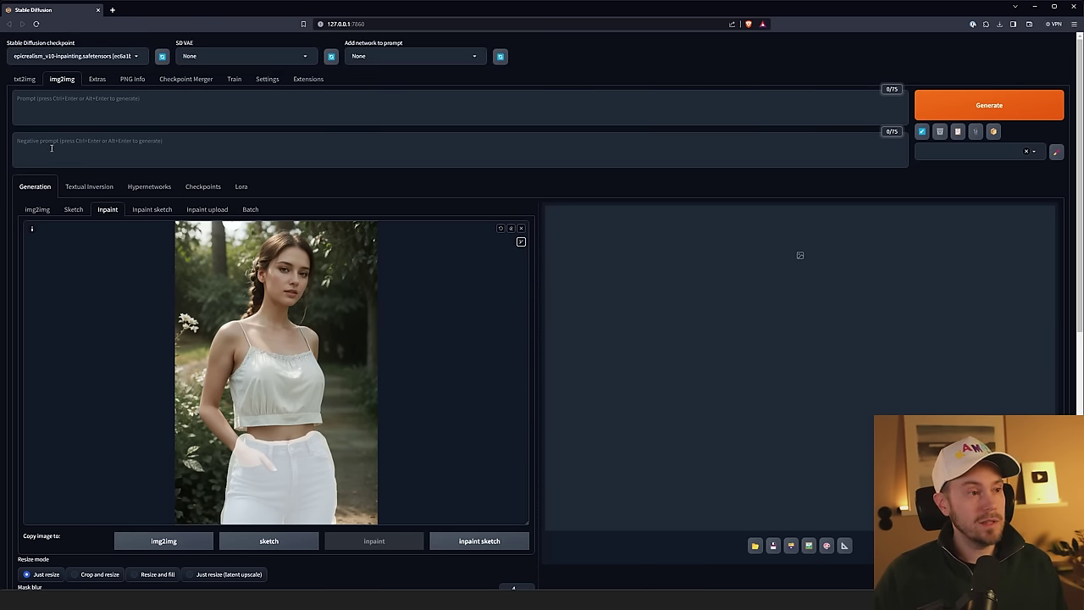
# Step: Enter the prompt 'pants' and apply the Leather style from Cloth Inpainting
pyautogui.click(101, 112)
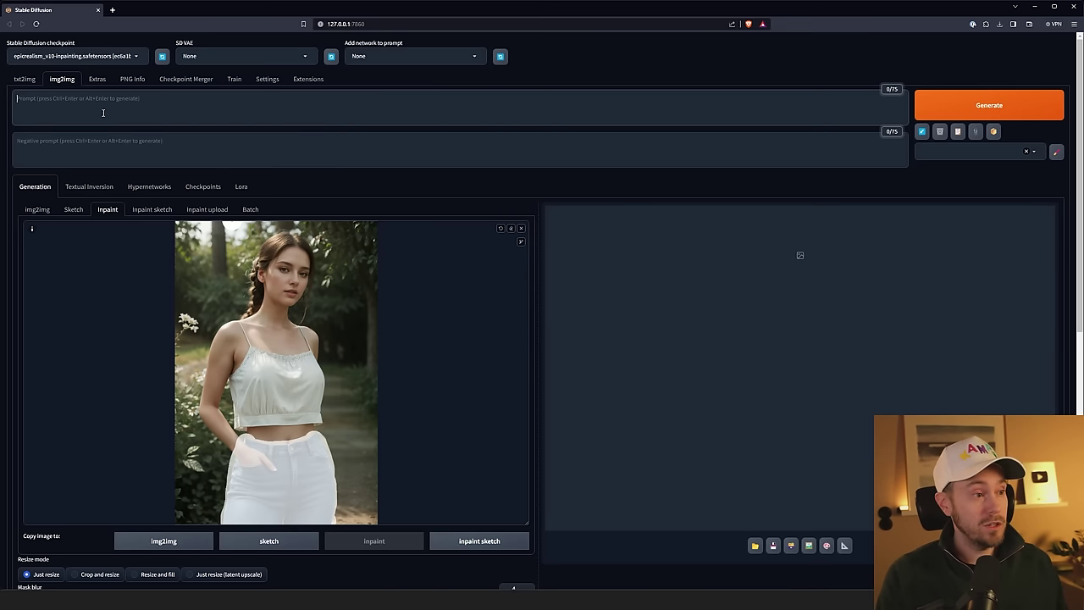
pyautogui.write('pants')
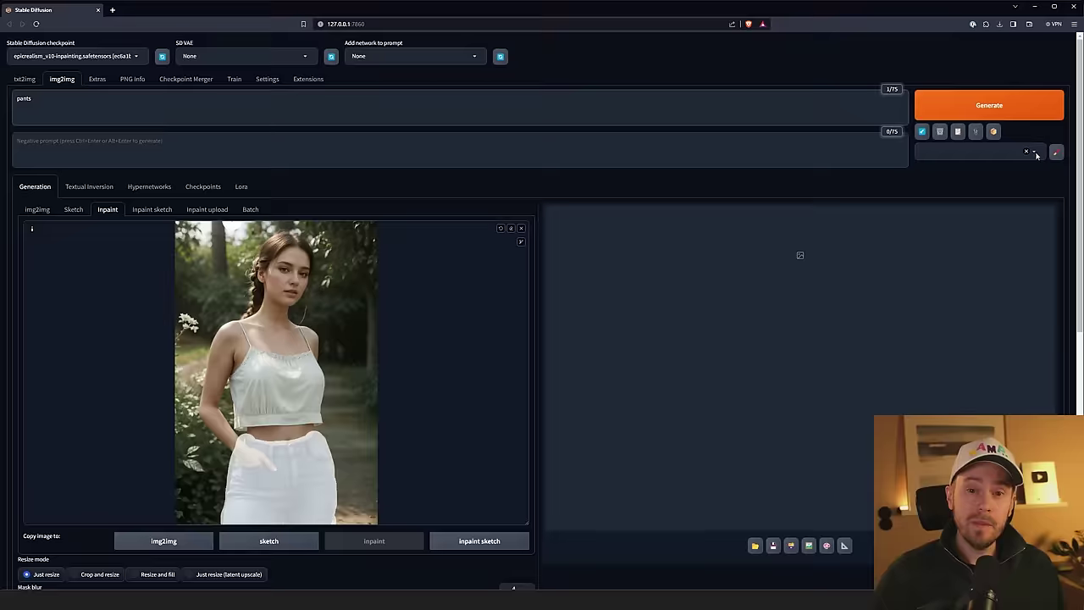
pyautogui.click(1029, 152)
pyautogui.moveTo(1006, 250); pyautogui.dragTo(989, 609)
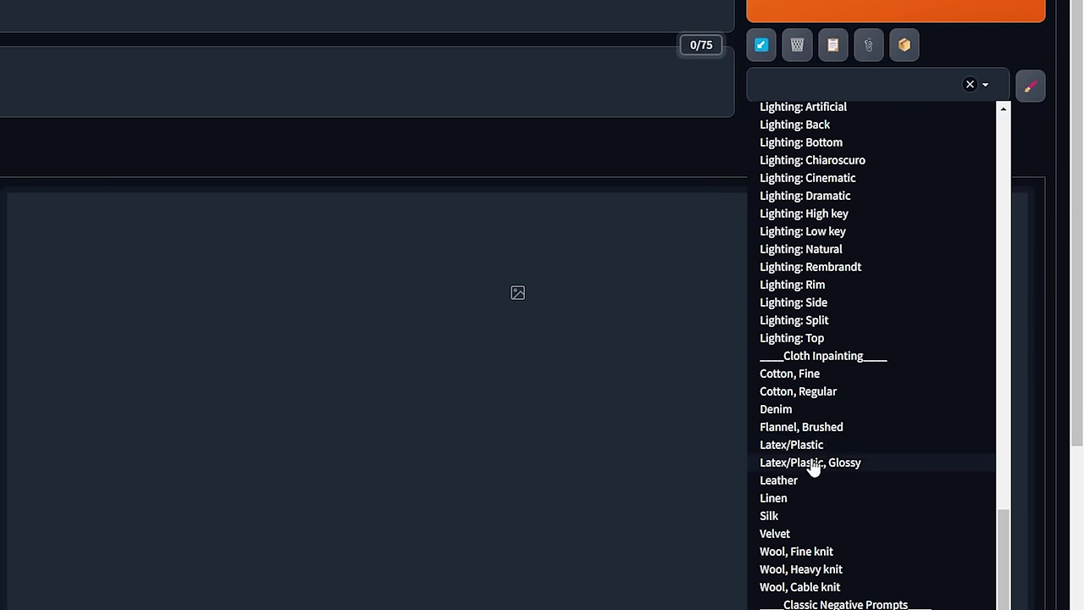
pyautogui.scroll(-1, 826, 449)
pyautogui.scroll(-1, 828, 440)
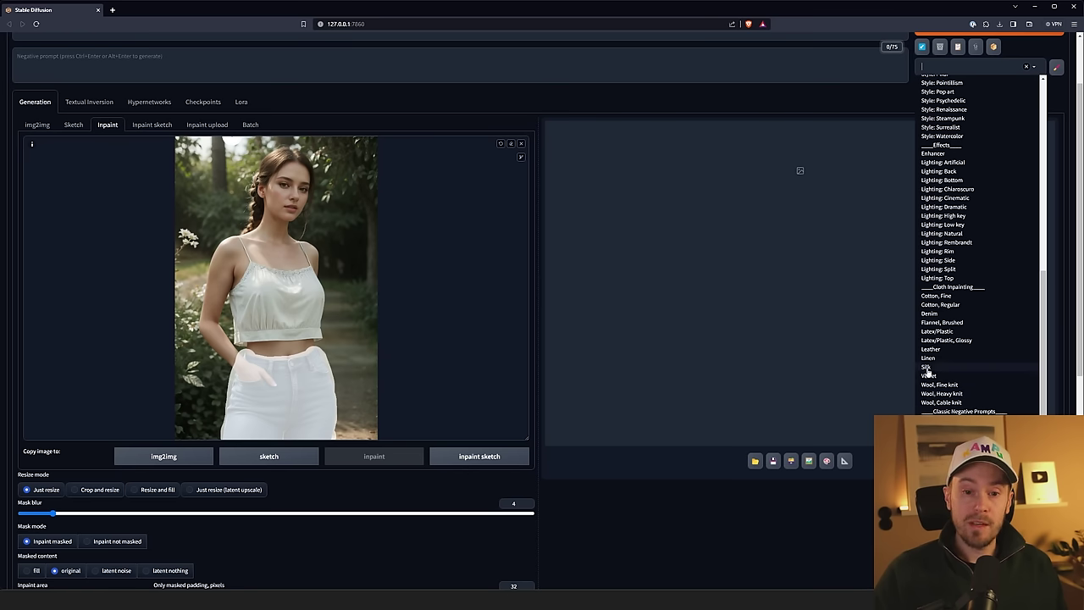
pyautogui.click(938, 352)
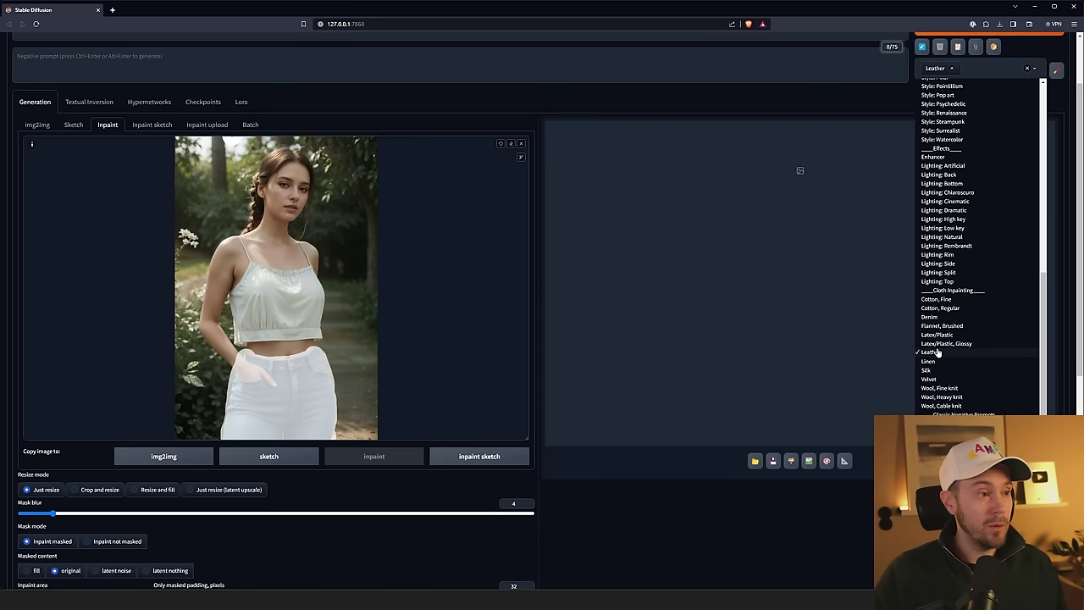
pyautogui.click(1035, 70)
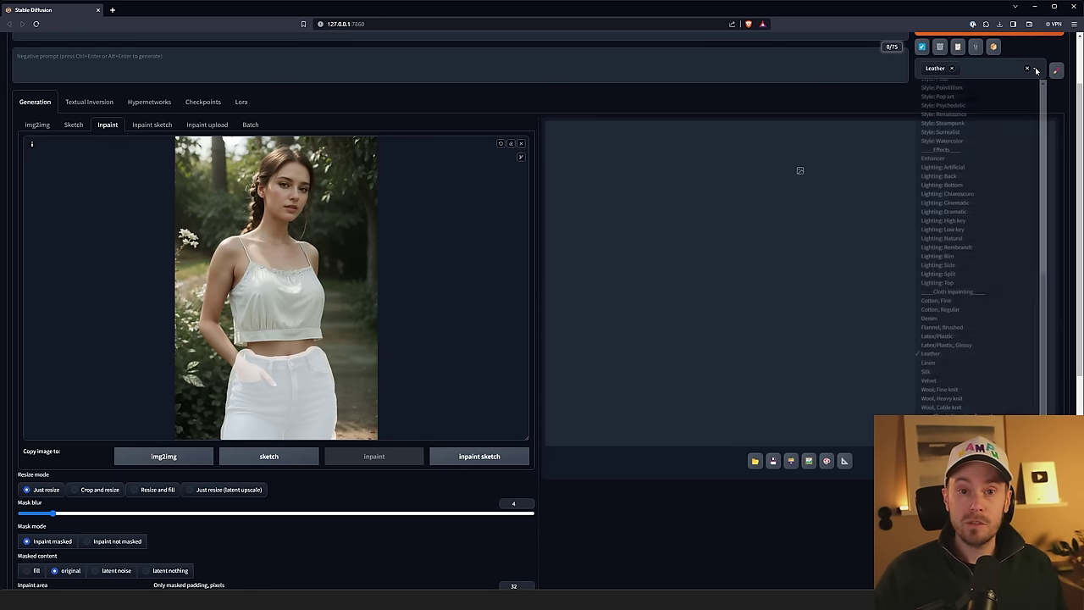
pyautogui.click(794, 88)
pyautogui.scroll(1, 125, 156)
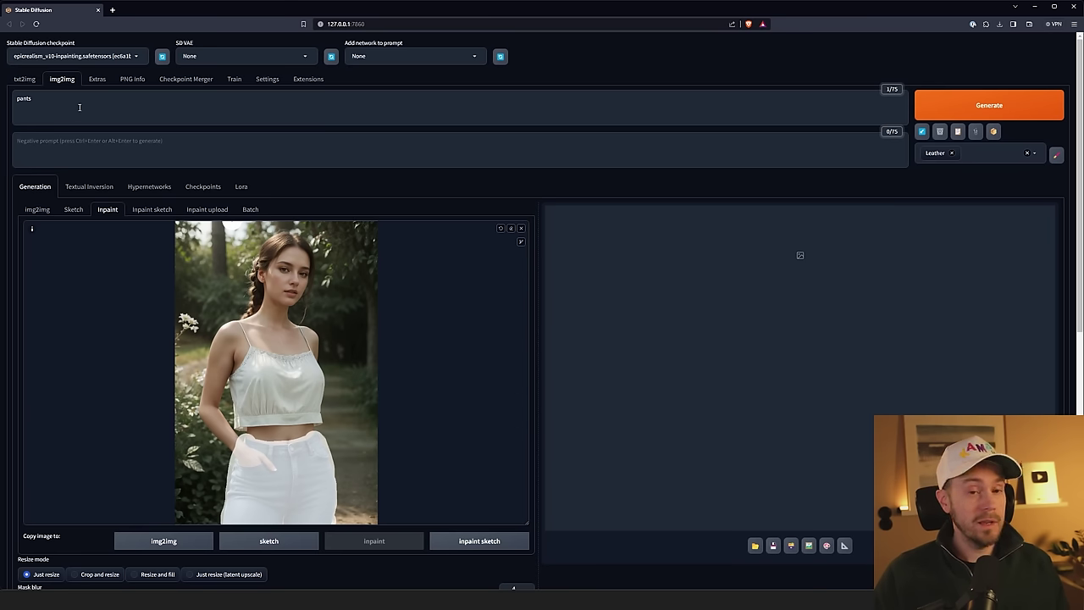
# Step: Set Mask mode to Inpaint masked and Inpaint area to Only masked
pyautogui.click(50, 109)
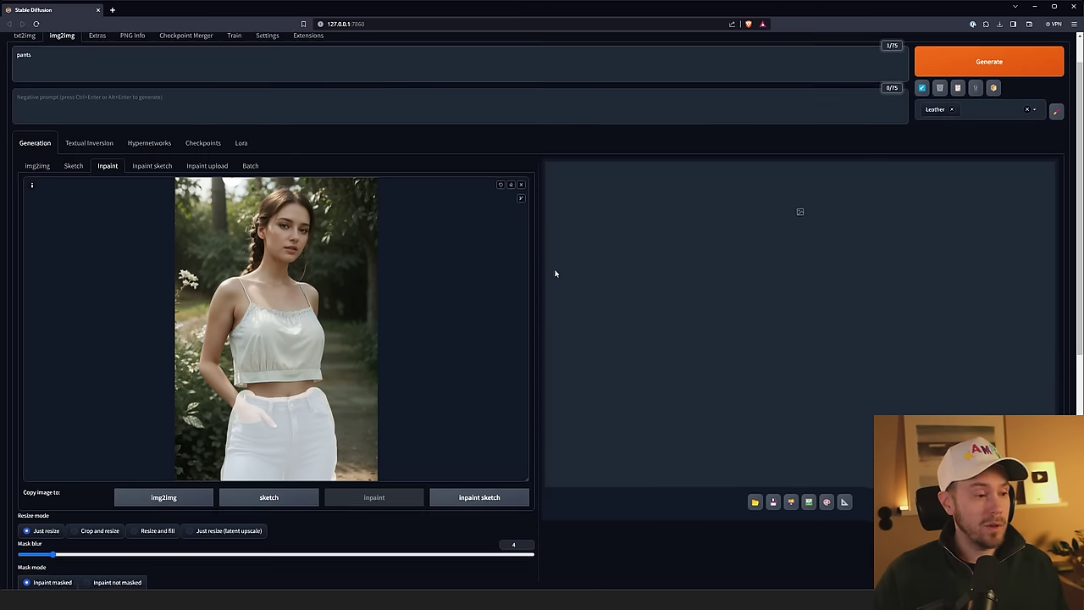
pyautogui.scroll(-1, 562, 274)
pyautogui.scroll(-3, 568, 259)
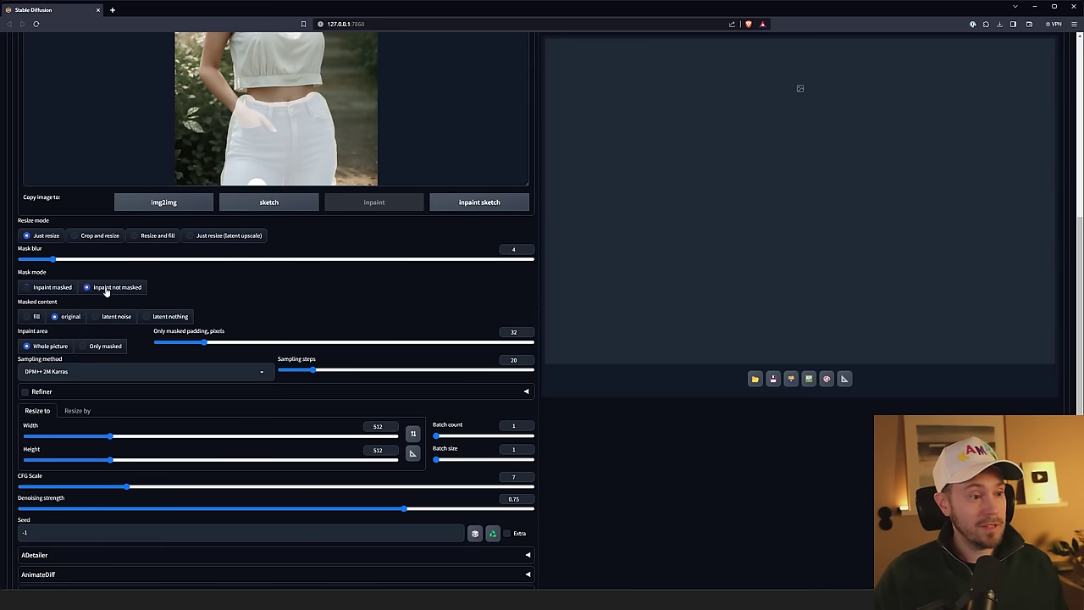
pyautogui.click(48, 291)
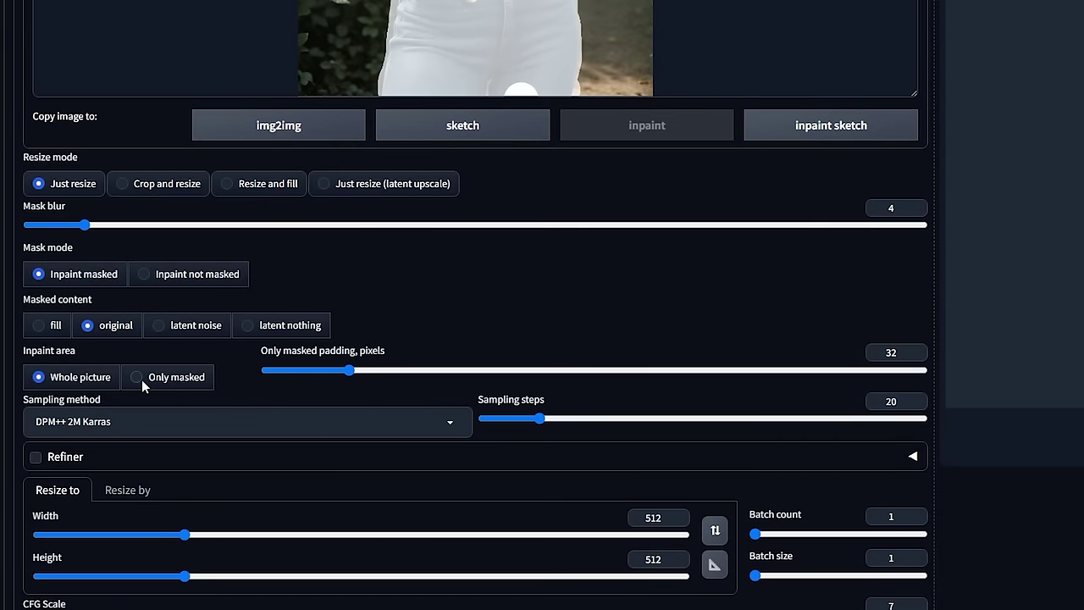
pyautogui.click(173, 379)
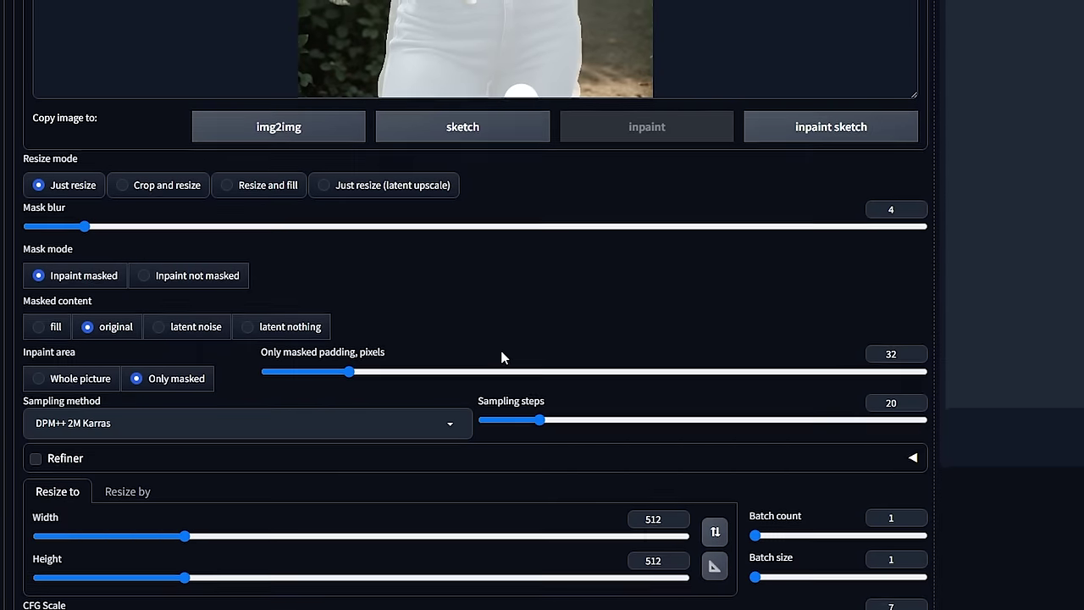
pyautogui.scroll(3, 462, 335)
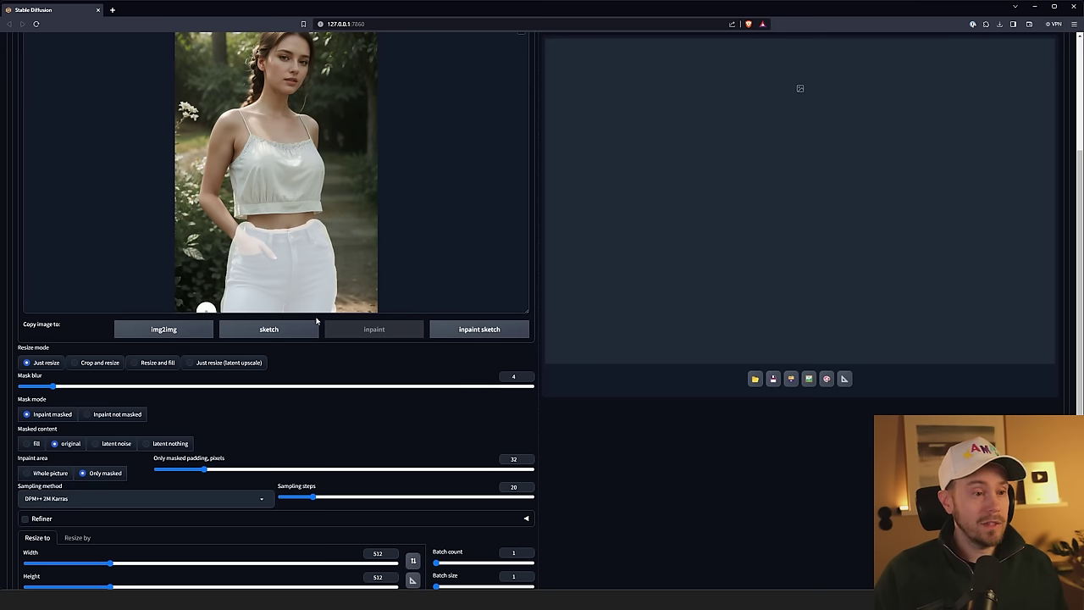
# Step: Set width and height to 768 and switch Inpaint area to Whole picture
pyautogui.scroll(-2, 336, 414)
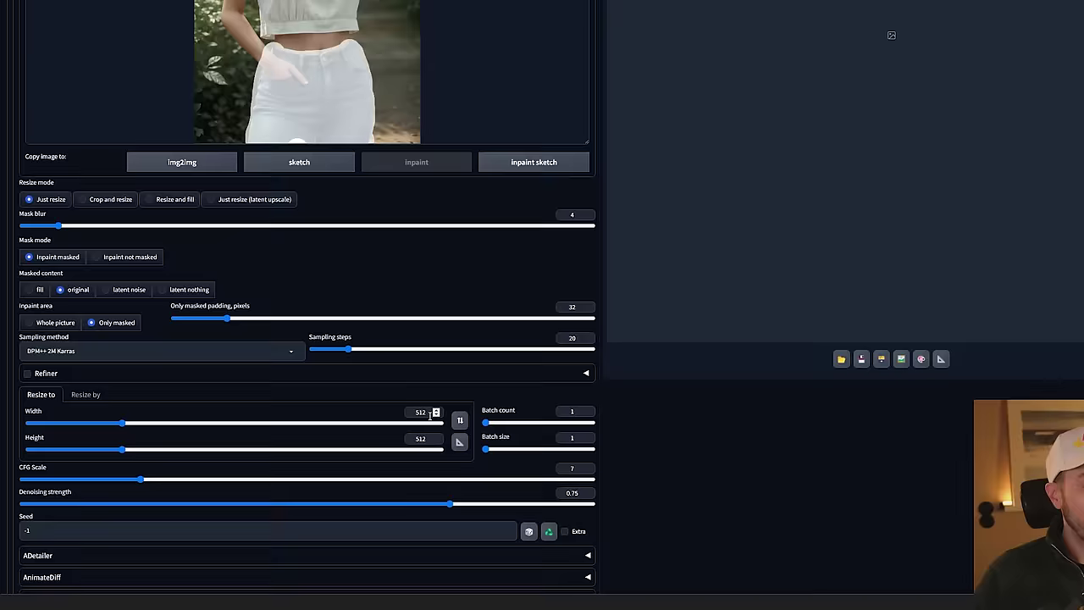
pyautogui.moveTo(388, 426); pyautogui.dragTo(352, 428)
pyautogui.write('768')
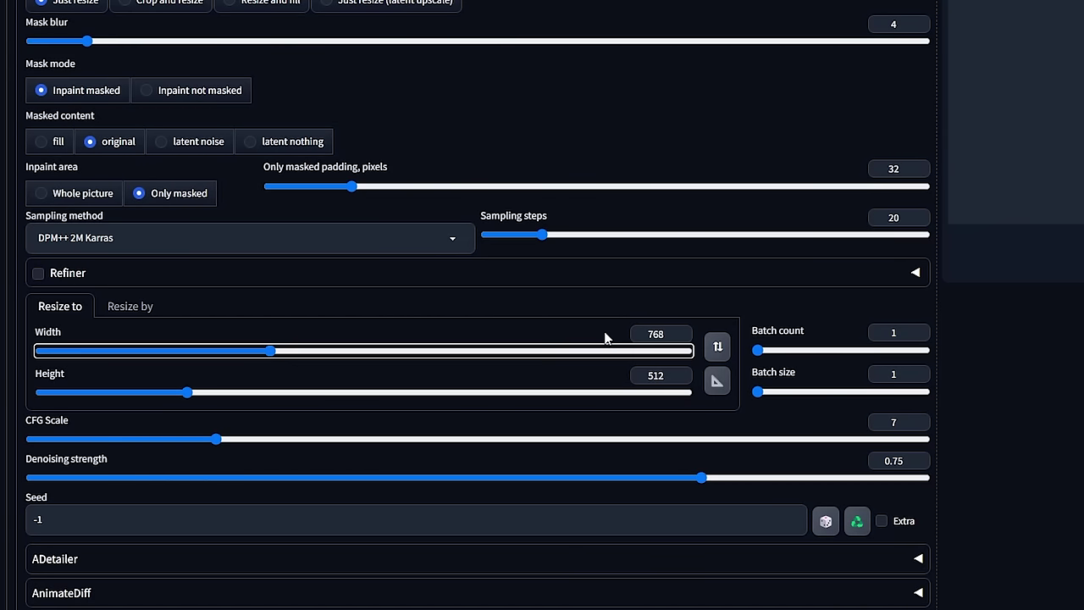
pyautogui.press('Tab')
pyautogui.write('768')
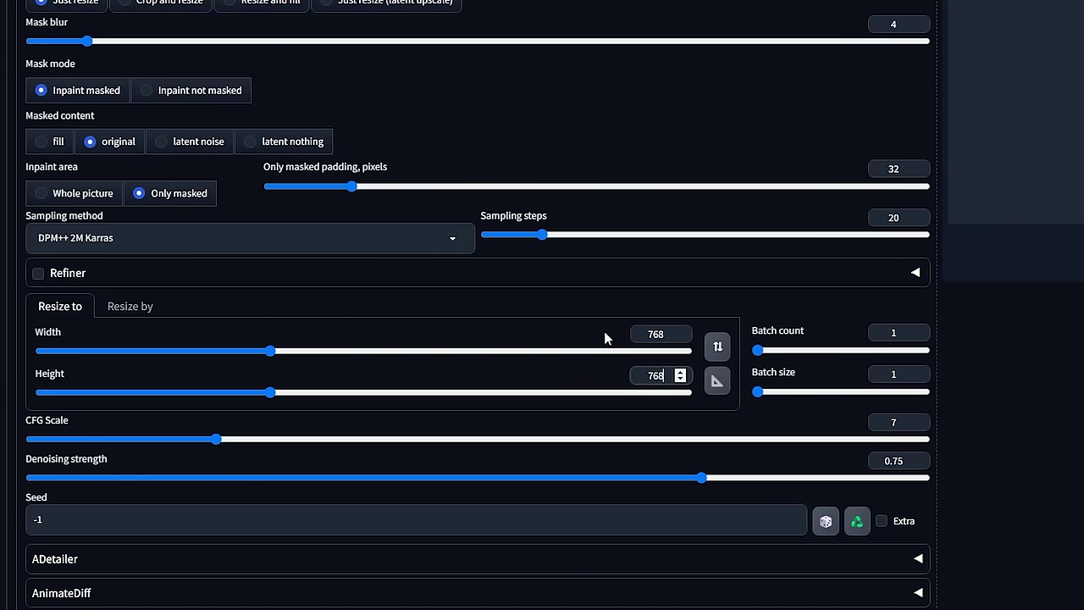
pyautogui.press('Tab')
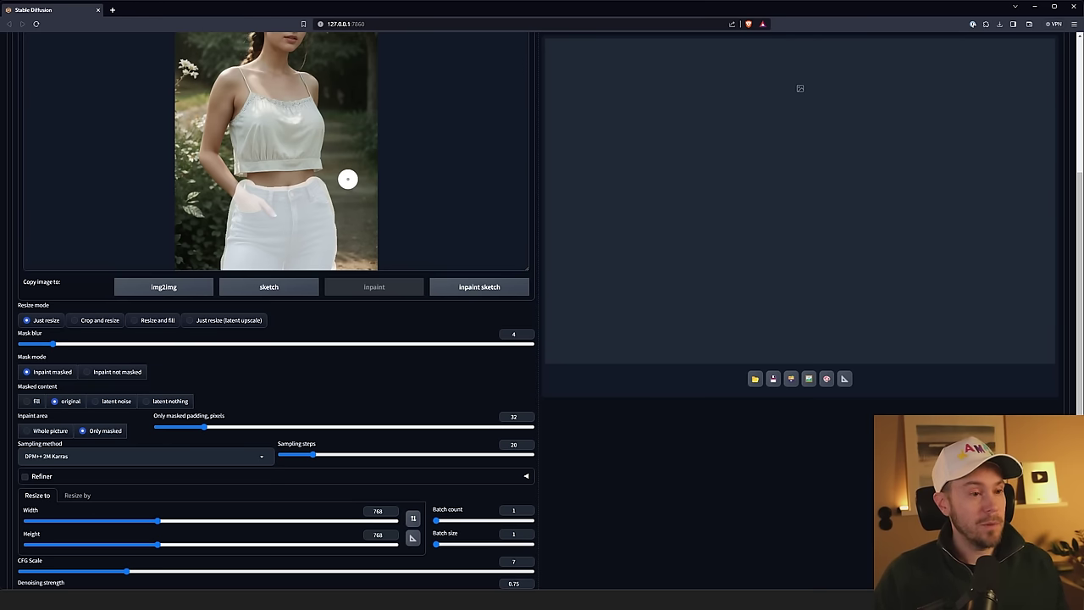
pyautogui.click(40, 432)
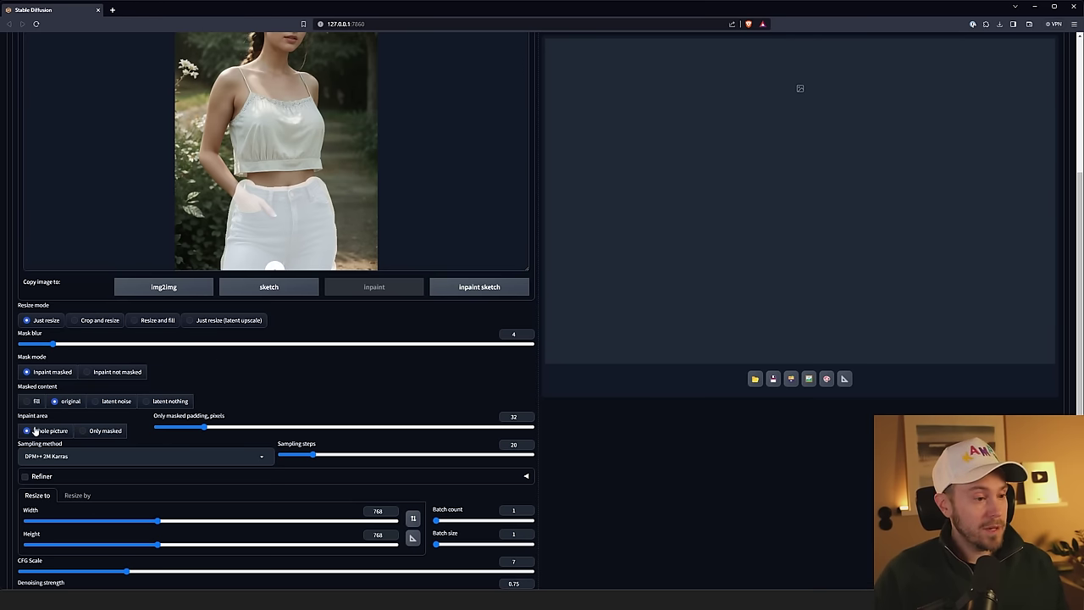
pyautogui.scroll(3, 371, 340)
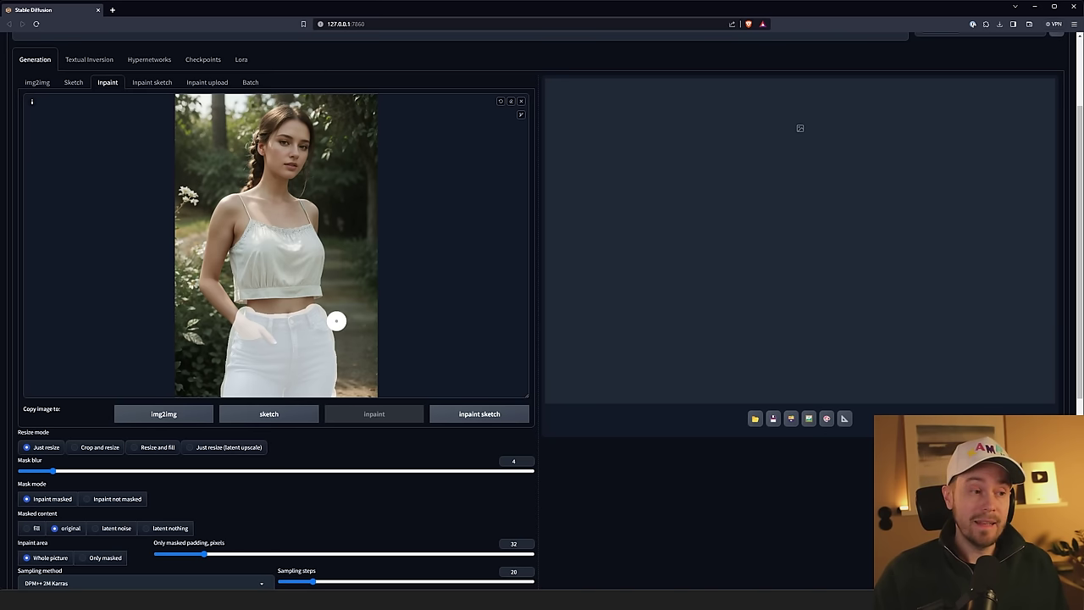
# Step: Lower Denoising strength to 0.7 and raise Batch count to 2
pyautogui.scroll(-4, 118, 409)
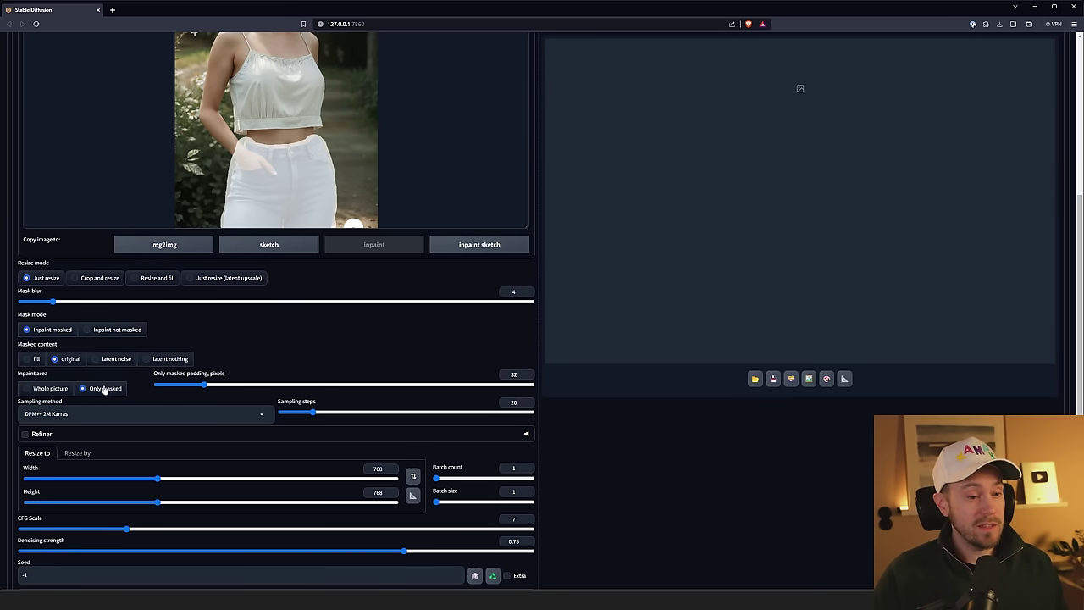
pyautogui.scroll(-3, 264, 396)
pyautogui.moveTo(404, 424); pyautogui.dragTo(377, 429)
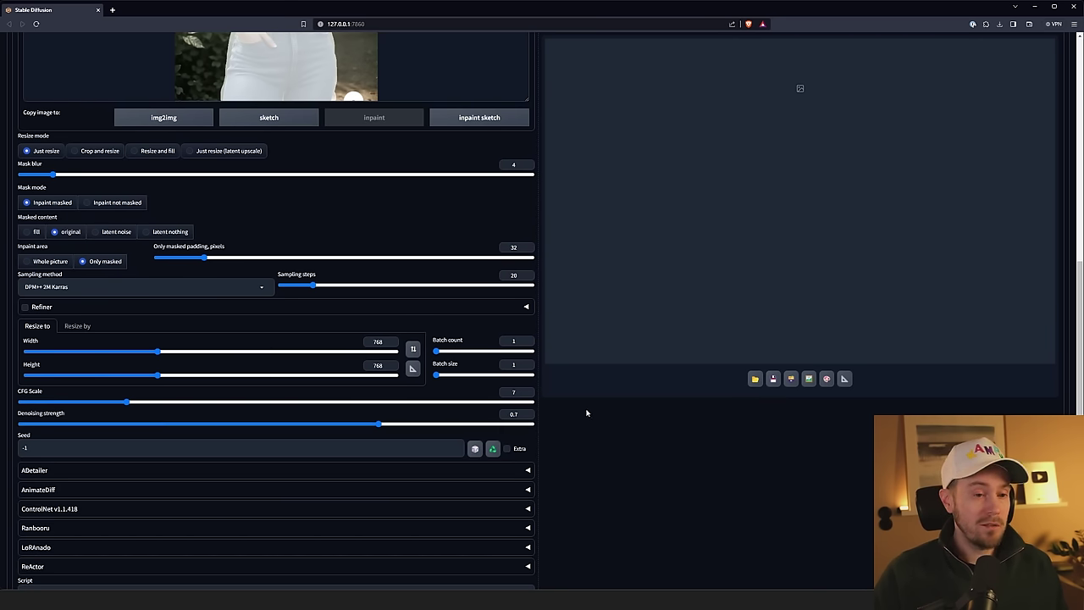
pyautogui.press('Up')
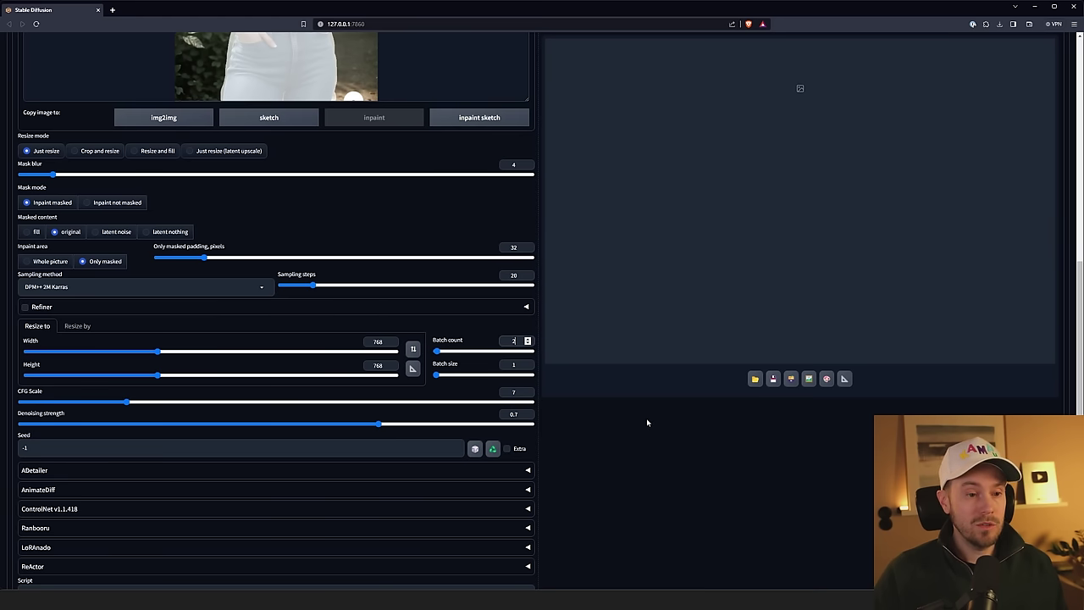
pyautogui.scroll(5, 659, 433)
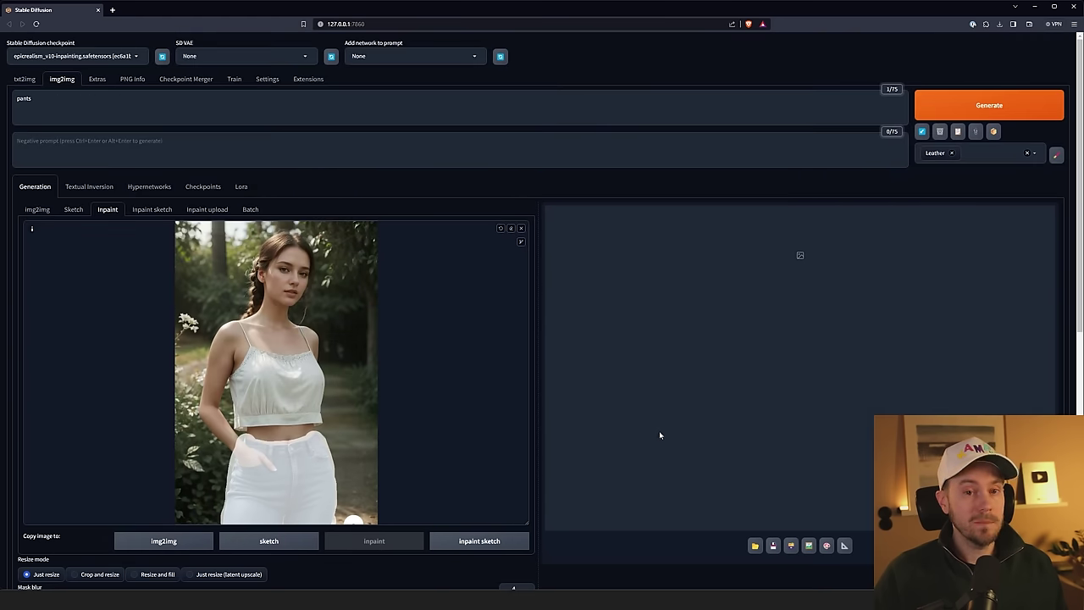
# Step: Generate two leather-pants variants, compare them full size, then generate another batch
pyautogui.click(988, 105)
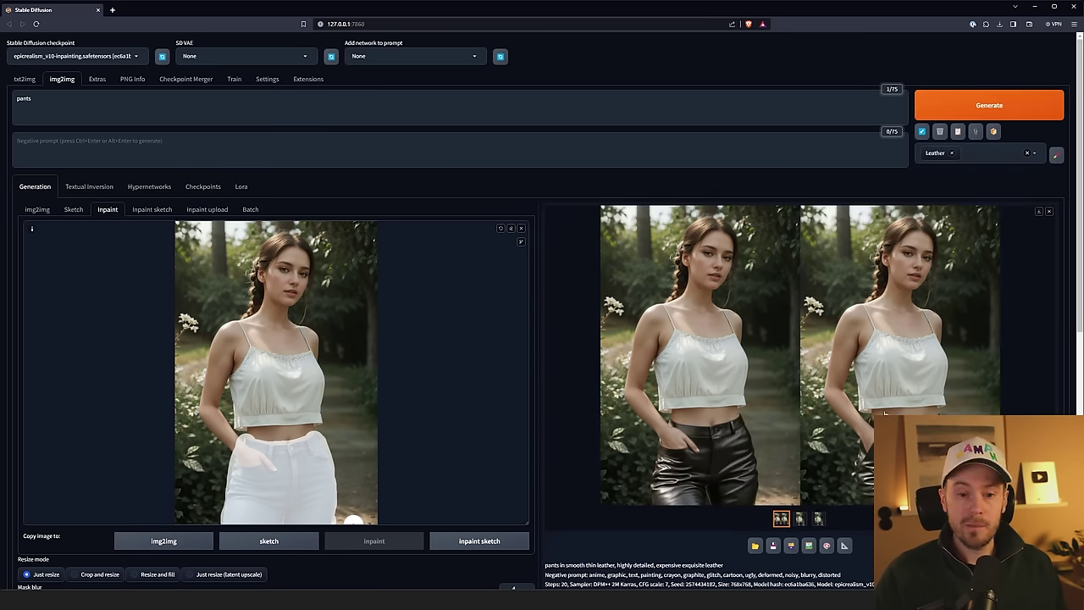
pyautogui.scroll(-1, 886, 413)
pyautogui.click(833, 355)
pyautogui.click(831, 355)
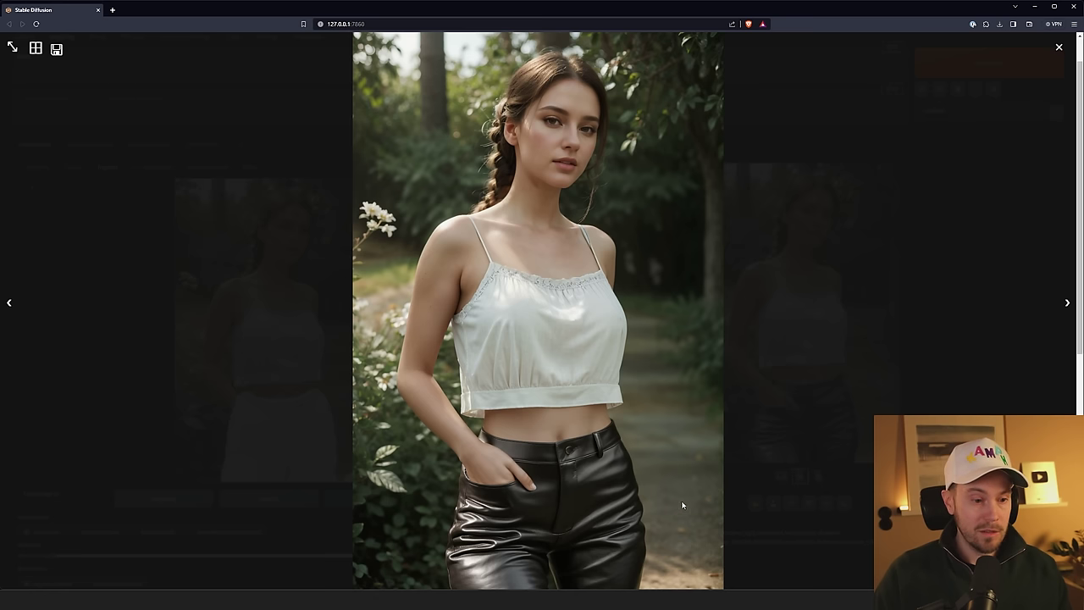
pyautogui.press('Right')
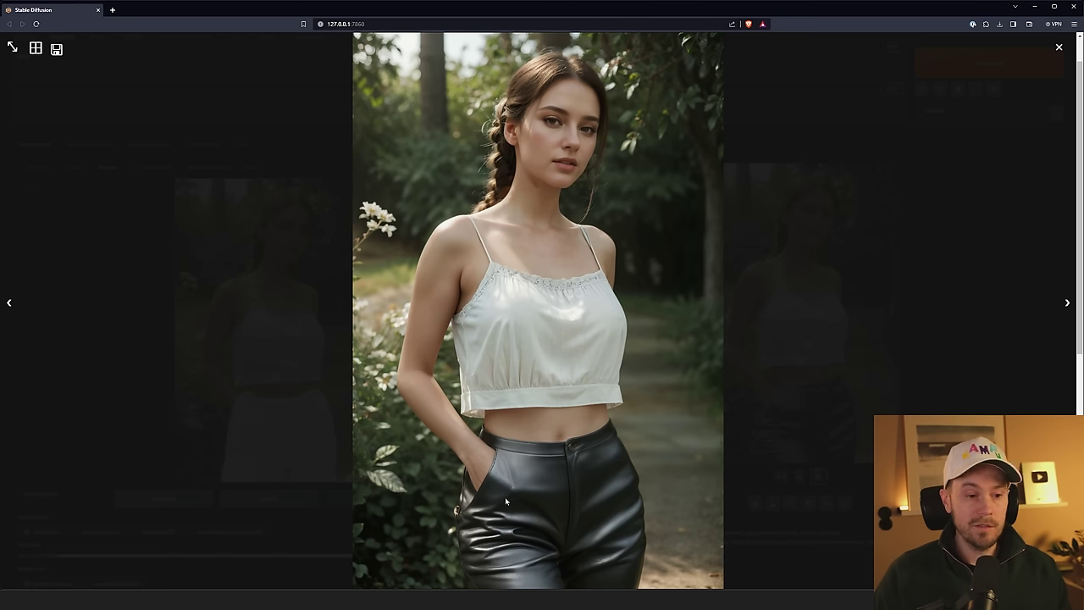
pyautogui.click(746, 460)
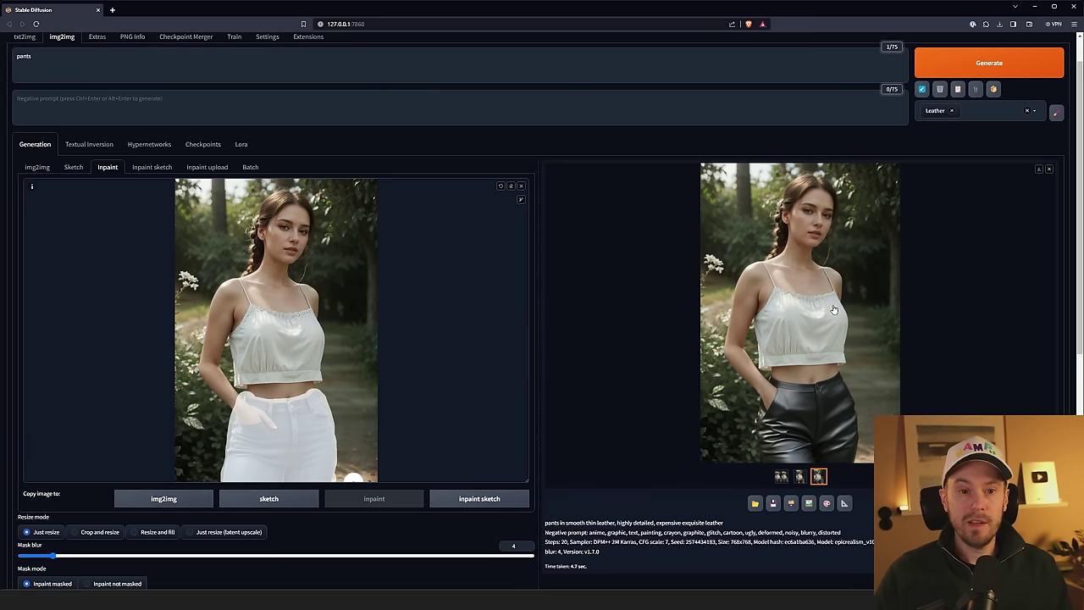
pyautogui.click(966, 66)
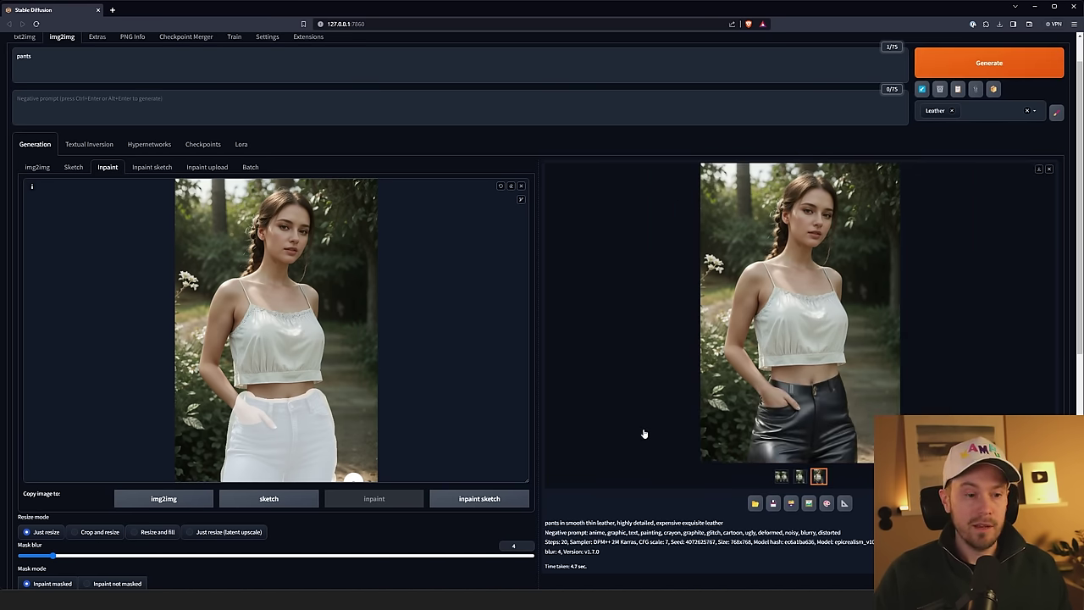
# Step: Set Inpaint area to Whole picture and generate a new leather-pants batch
pyautogui.scroll(-3, 627, 424)
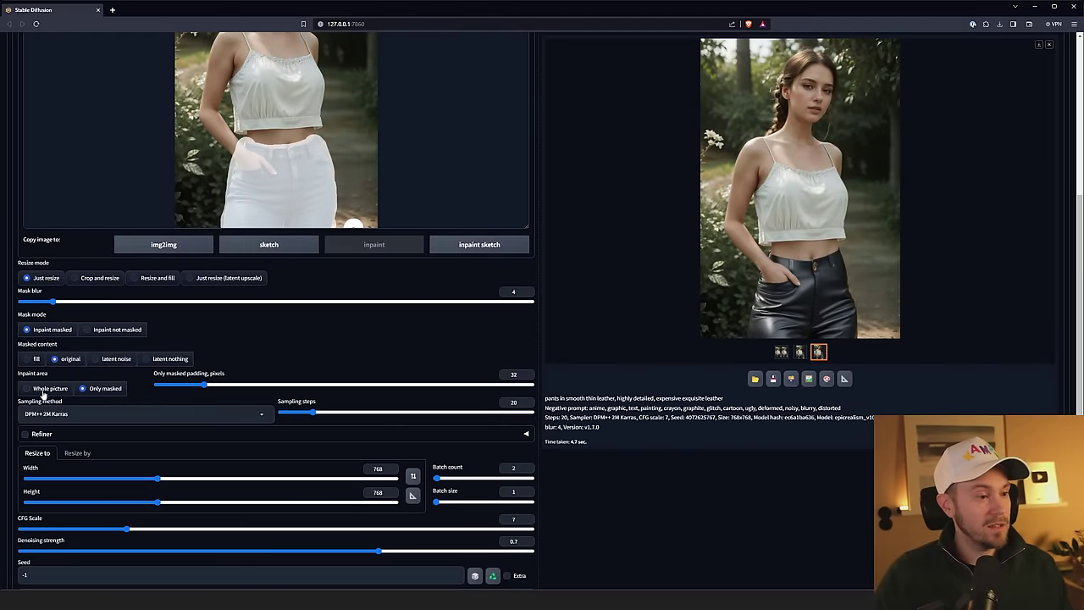
pyautogui.click(42, 390)
pyautogui.scroll(3, 935, 361)
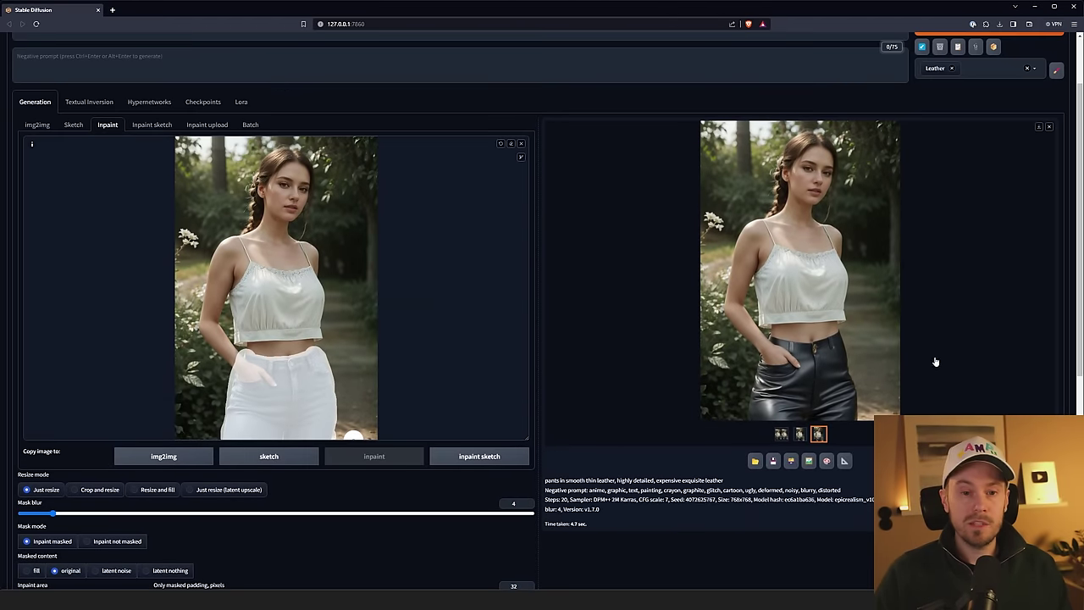
pyautogui.scroll(1, 951, 212)
pyautogui.click(963, 68)
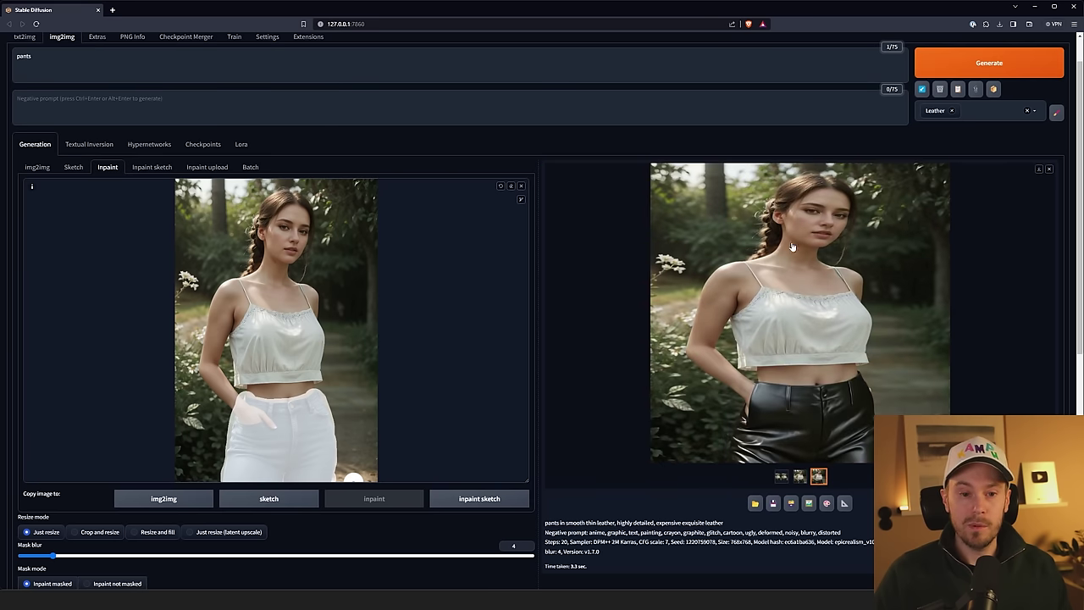
pyautogui.scroll(-3, 621, 446)
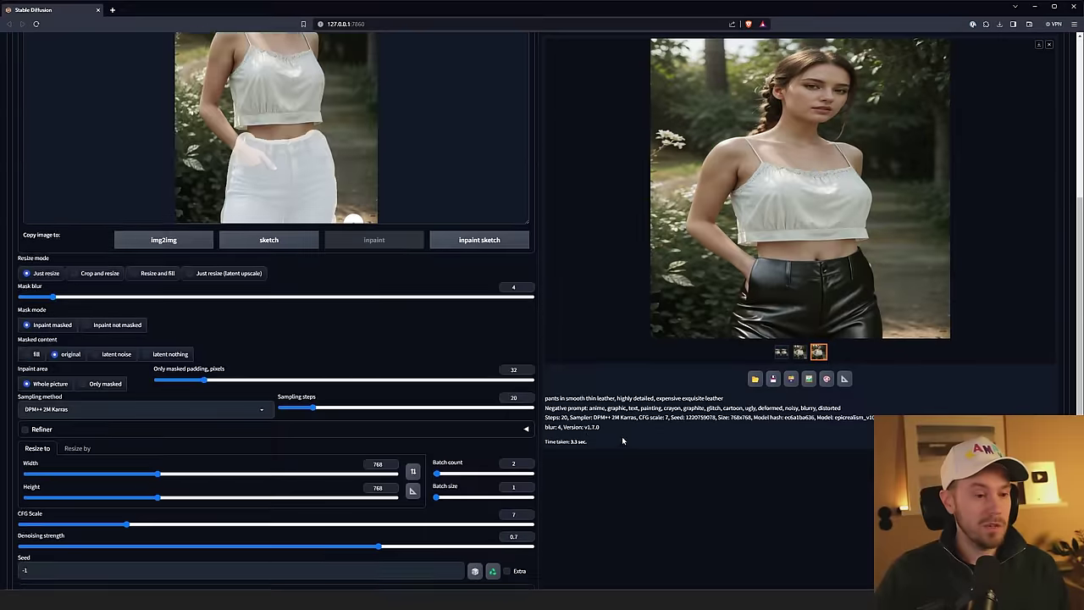
pyautogui.scroll(-2, 623, 440)
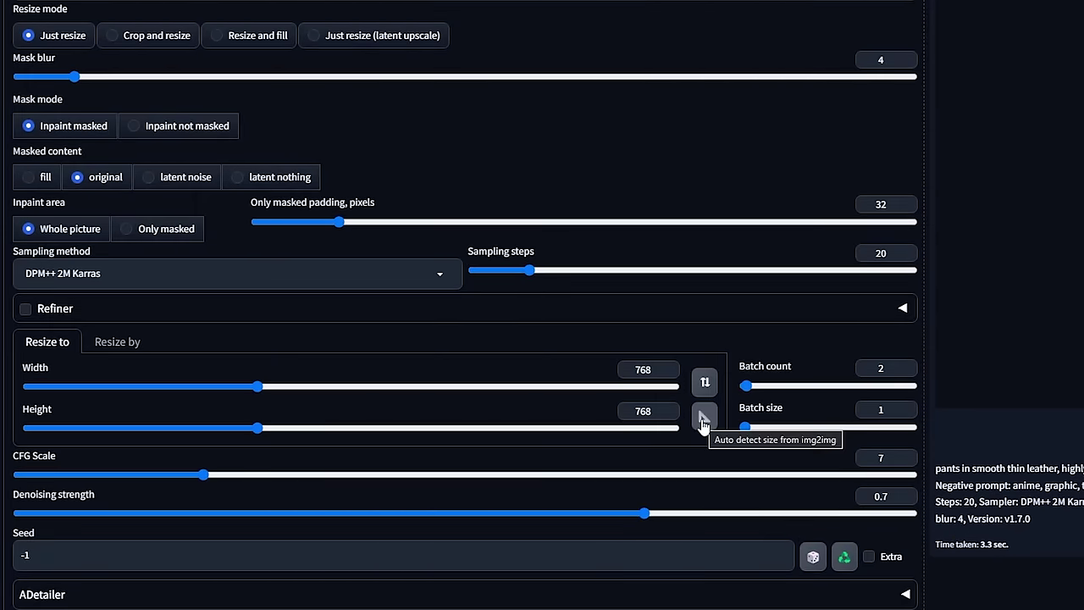
# Step: Auto-detect the 1024×1536 size from the image and generate leather pants at it
pyautogui.click(702, 421)
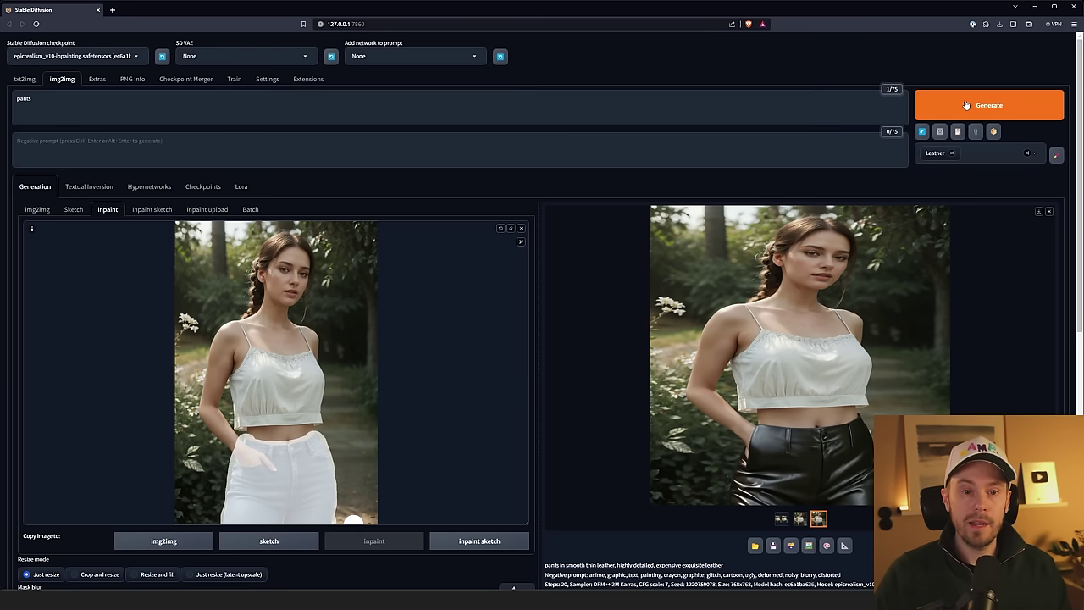
pyautogui.click(963, 106)
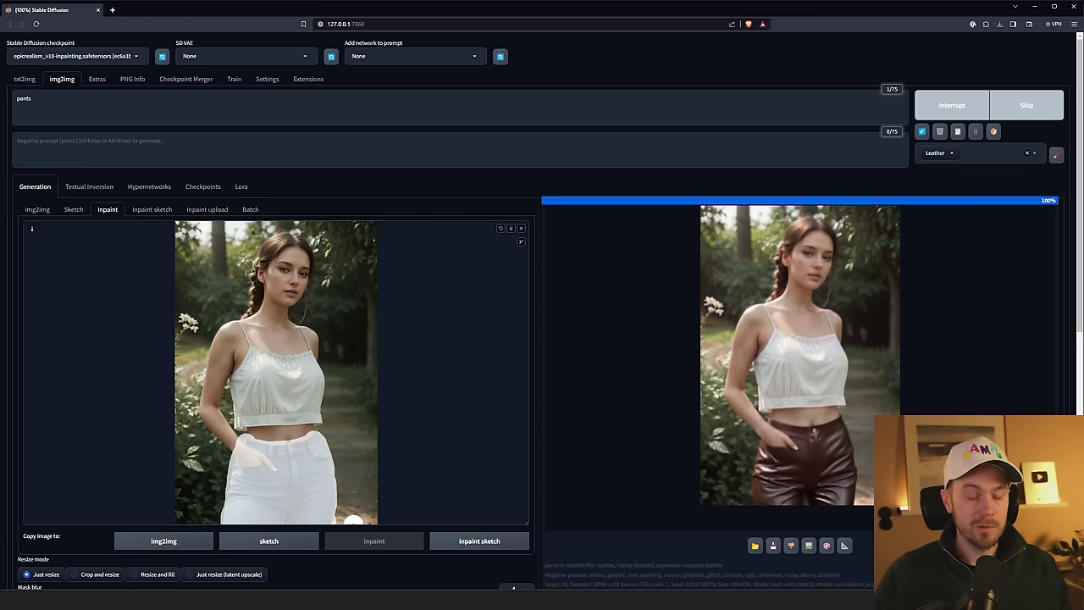
pyautogui.scroll(-4, 629, 418)
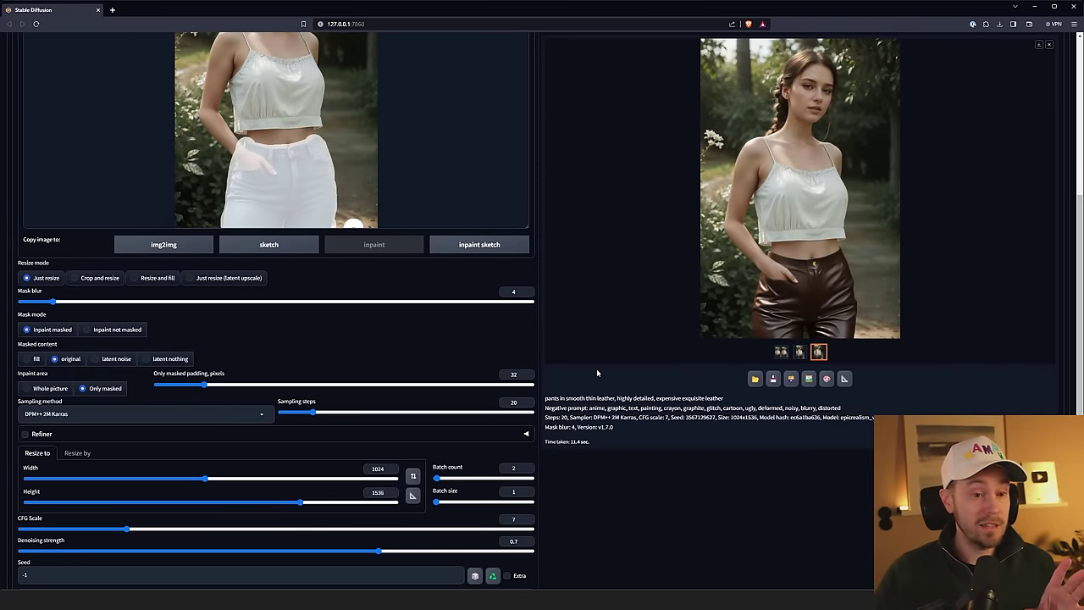
# Step: Reset width and height to 768 and select Only masked inpaint area
pyautogui.doubleClick(377, 469)
pyautogui.write('768')
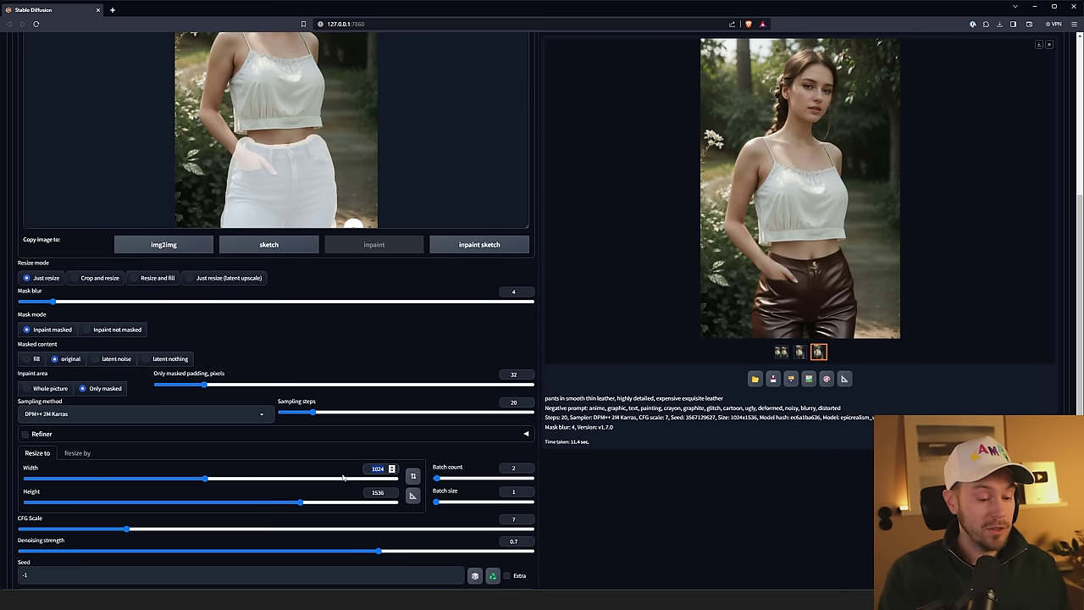
pyautogui.press('Tab')
pyautogui.press('Tab')
pyautogui.write('768')
pyautogui.press('Tab')
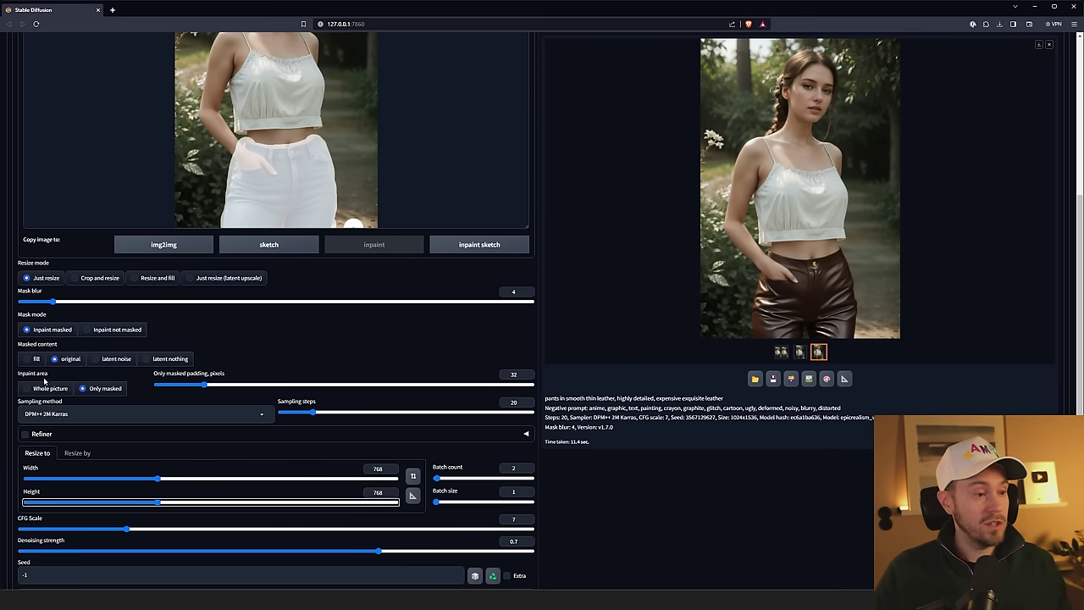
pyautogui.click(97, 390)
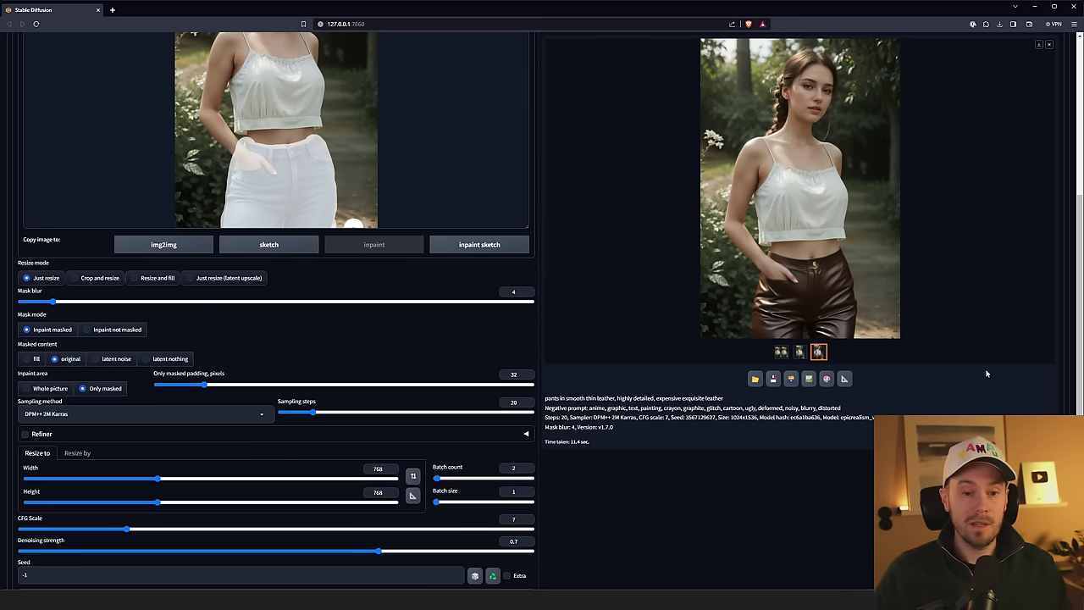
pyautogui.scroll(3, 976, 343)
pyautogui.scroll(1, 896, 252)
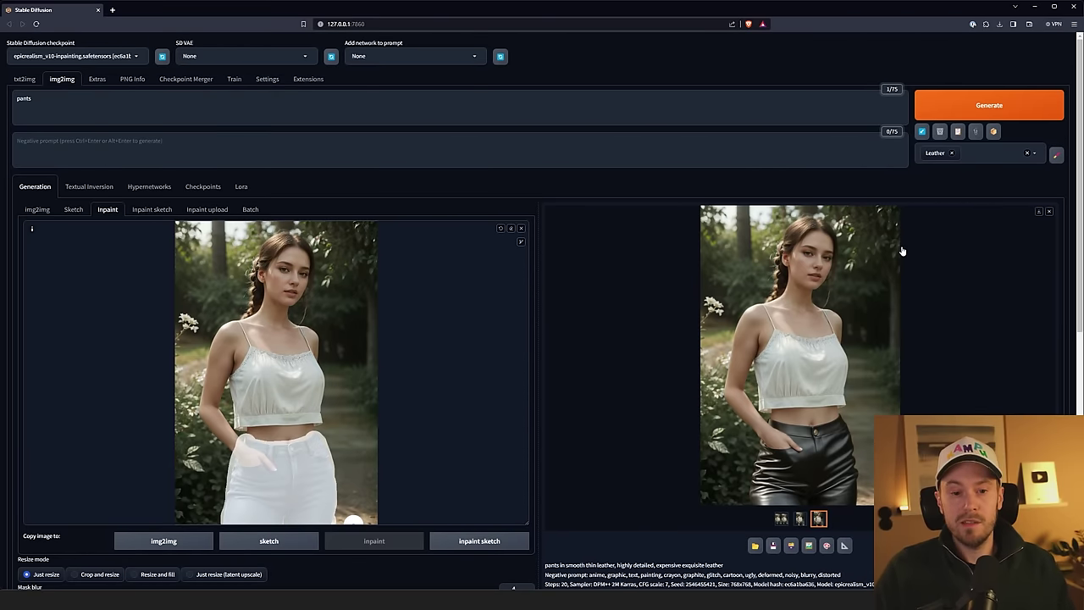
# Step: Place the black-leather-pants result on the Inpaint canvas and clear the old mask
pyautogui.click(840, 423)
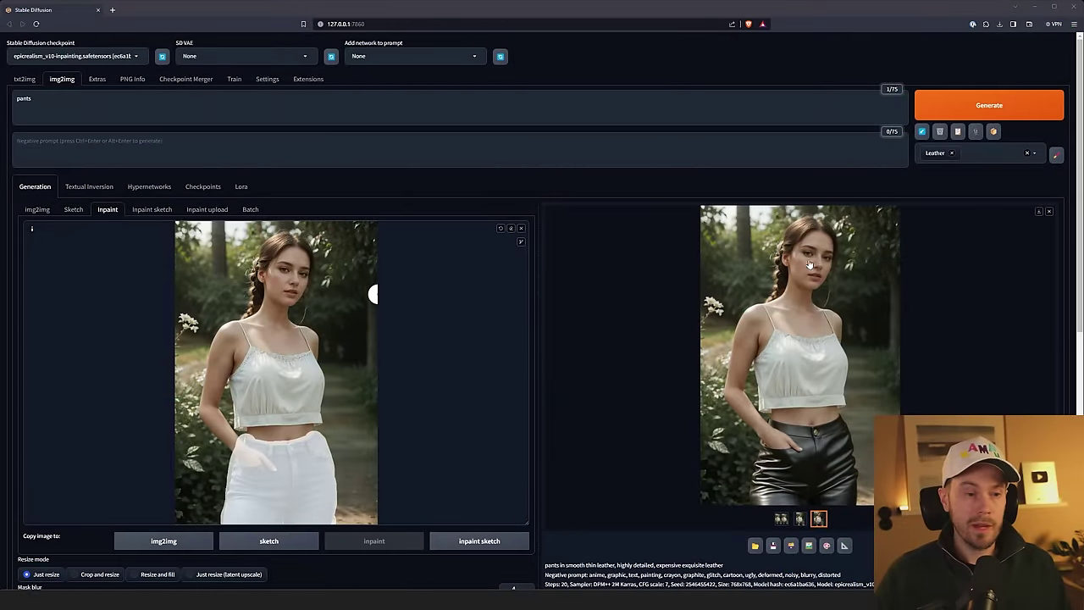
pyautogui.moveTo(814, 265)
pyautogui.mouseDown()
pyautogui.moveTo(839, 267)
pyautogui.moveTo(338, 271)
pyautogui.mouseUp()
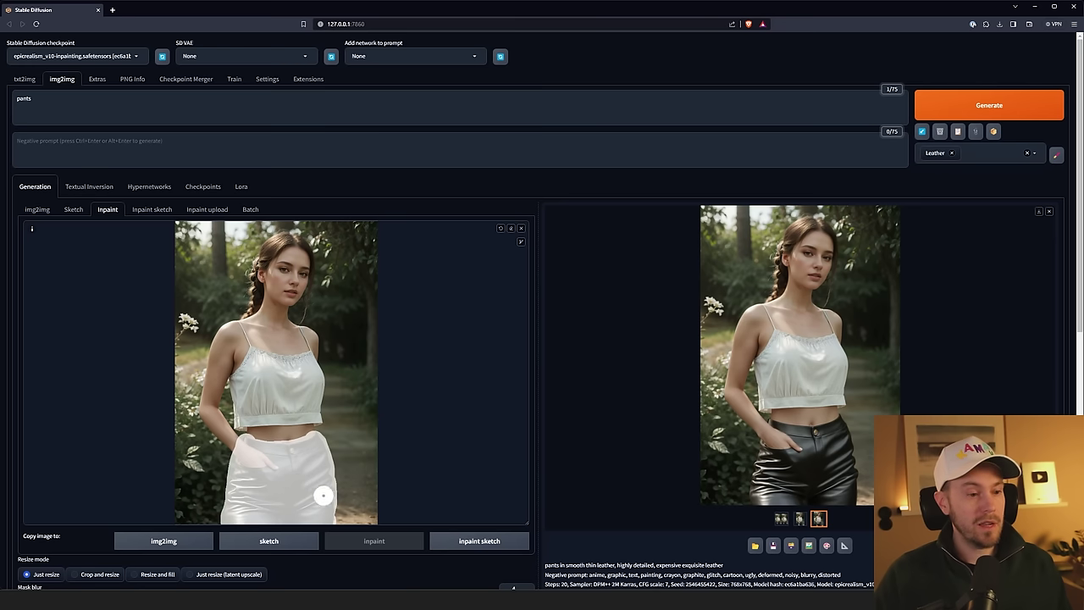
pyautogui.click(511, 229)
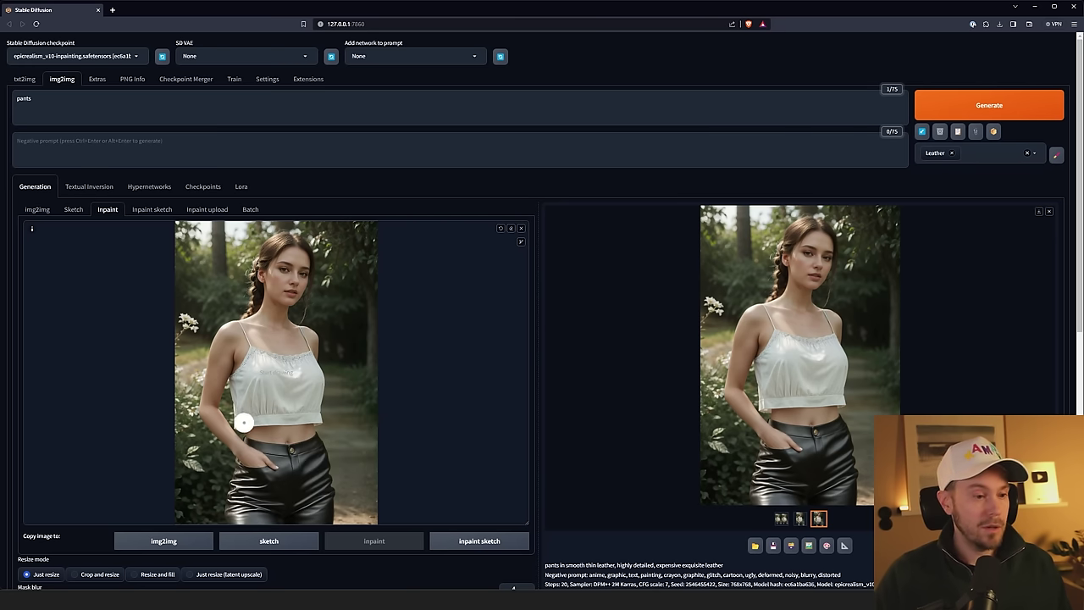
# Step: Mask the entire crop top with a smaller brush in the fullscreen canvas
pyautogui.press('s')
pyautogui.moveTo(479, 411)
pyautogui.mouseDown()
pyautogui.moveTo(468, 335)
pyautogui.moveTo(510, 284)
pyautogui.moveTo(592, 286)
pyautogui.moveTo(611, 326)
pyautogui.moveTo(604, 386)
pyautogui.moveTo(506, 393)
pyautogui.moveTo(501, 341)
pyautogui.moveTo(515, 318)
pyautogui.moveTo(567, 315)
pyautogui.moveTo(521, 323)
pyautogui.moveTo(548, 346)
pyautogui.moveTo(581, 348)
pyautogui.mouseUp()
pyautogui.click(985, 71)
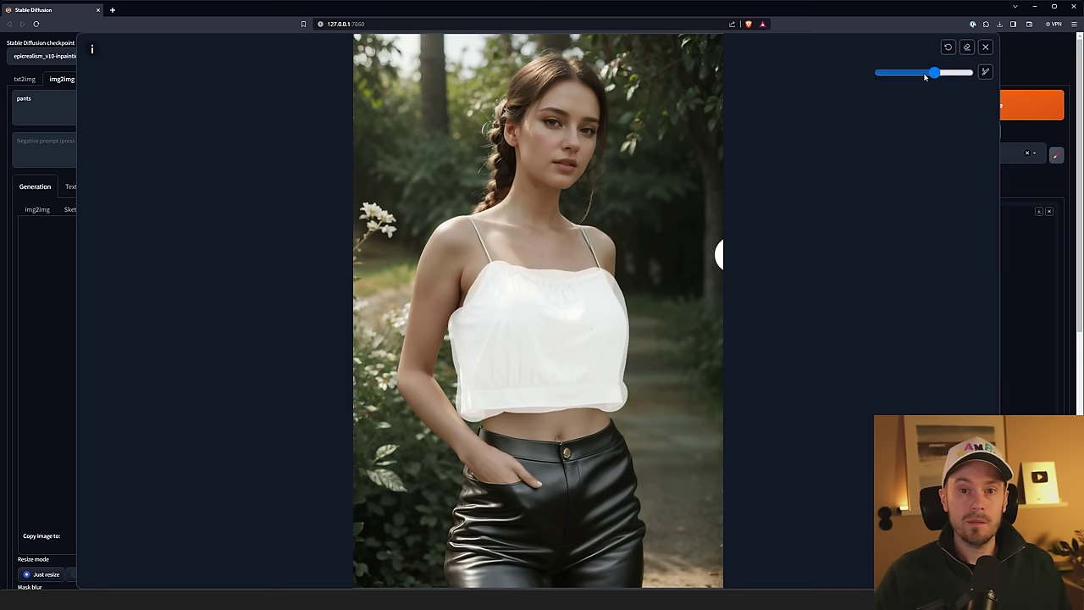
pyautogui.moveTo(926, 76); pyautogui.dragTo(903, 75)
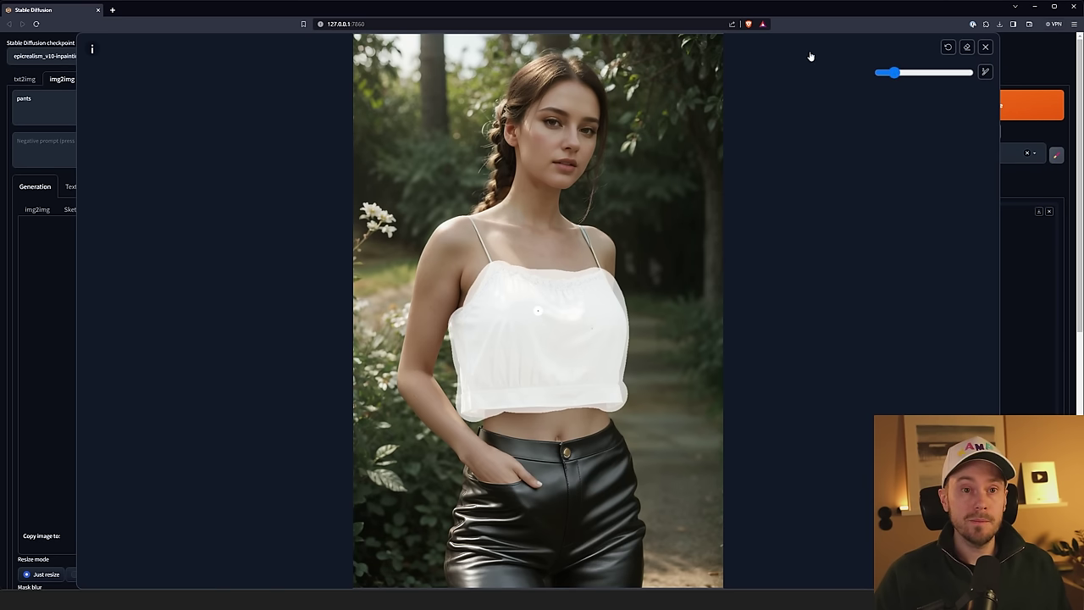
pyautogui.click(985, 71)
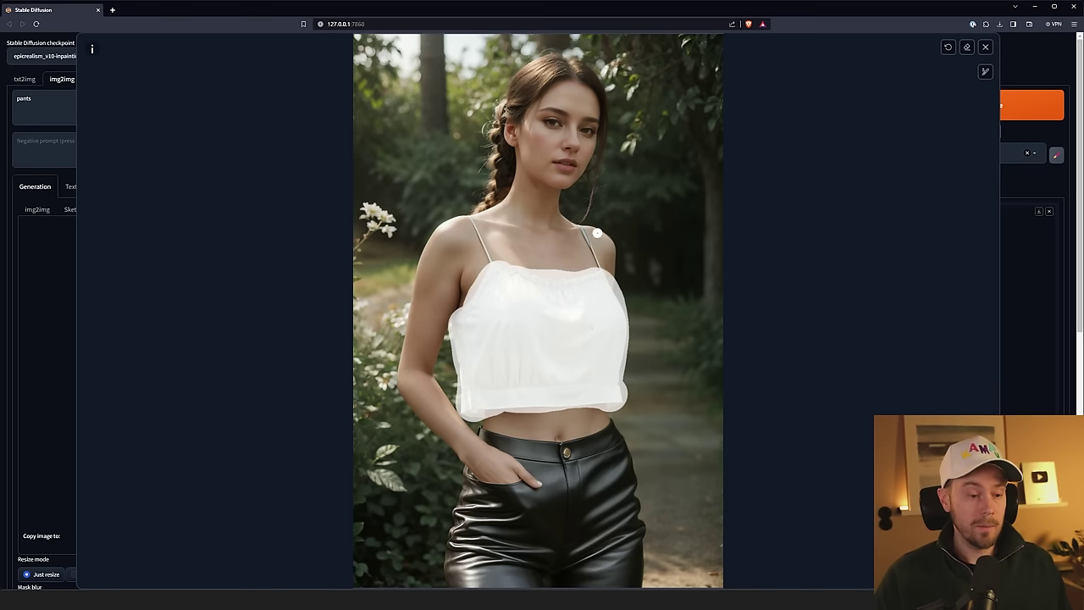
pyautogui.scroll(8, 562, 248)
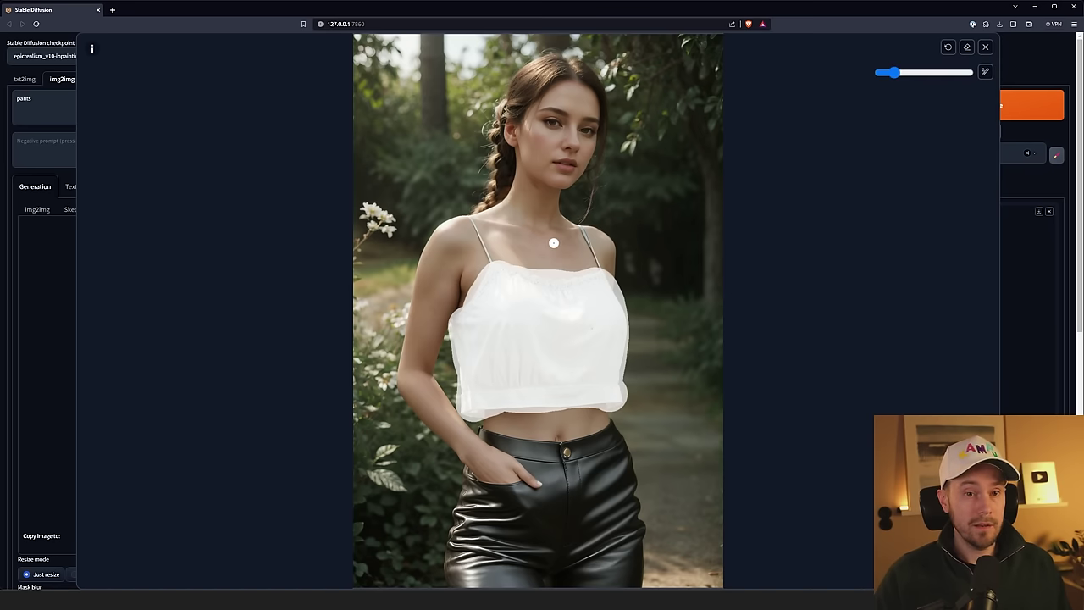
pyautogui.scroll(-3, 547, 232)
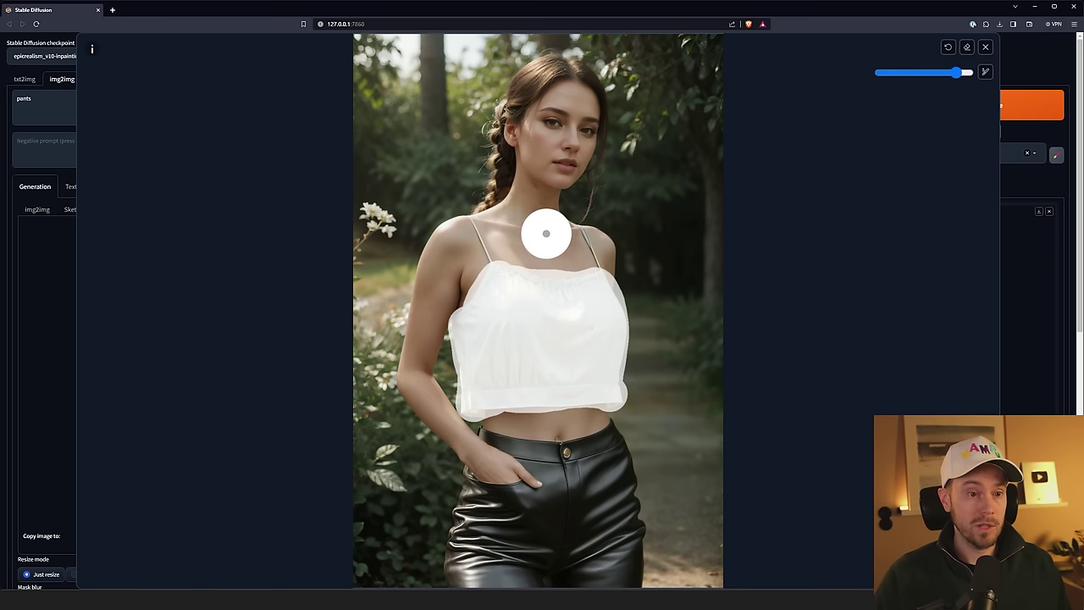
pyautogui.scroll(-10, 543, 231)
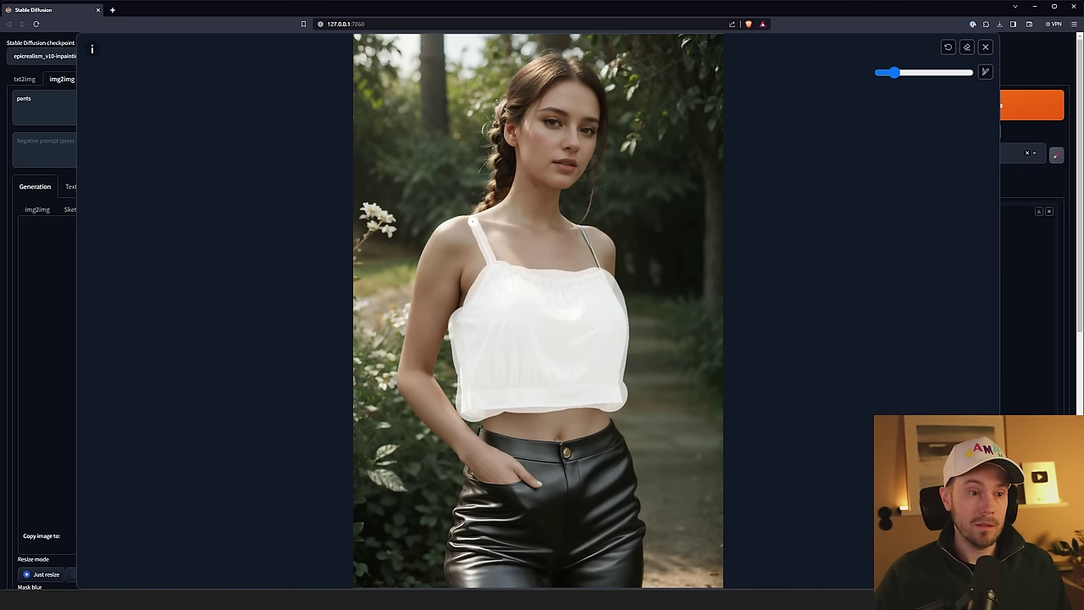
# Step: Leave the mask editor and change the prompt word 'pants' to 'green crop top'
pyautogui.press('Escape')
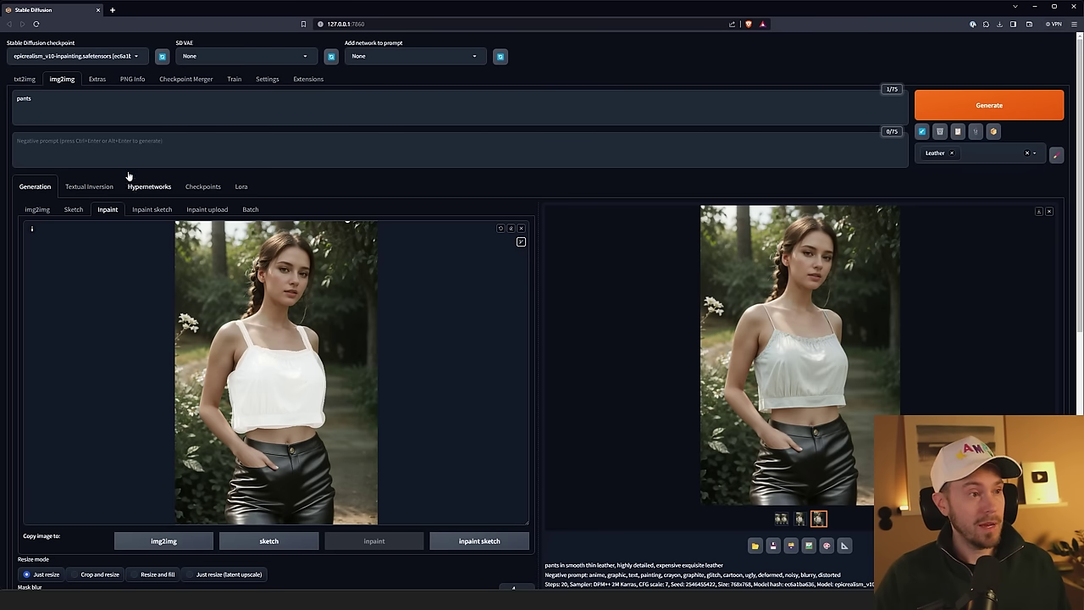
pyautogui.doubleClick(23, 99)
pyautogui.write('green crop top')
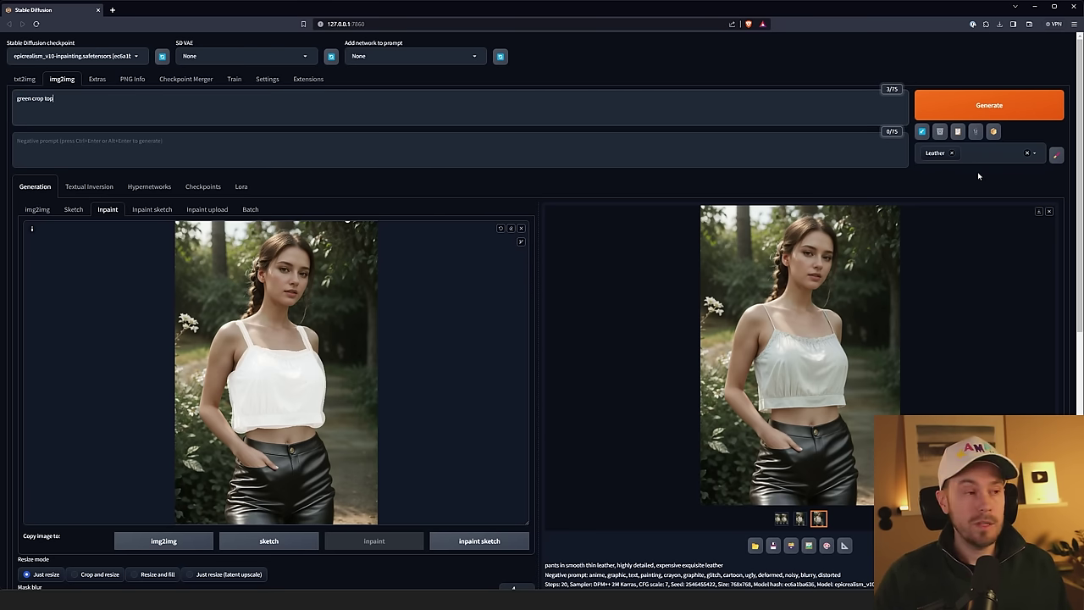
# Step: Replace the Leather prompt style with the Silk style from Cloth Inpainting
pyautogui.click(951, 153)
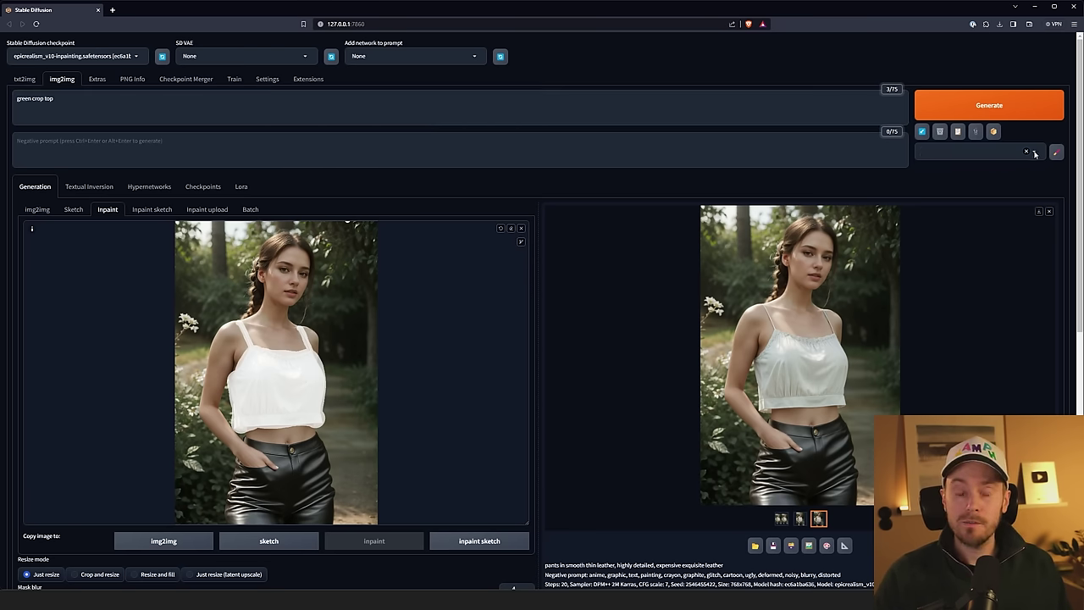
pyautogui.click(1028, 158)
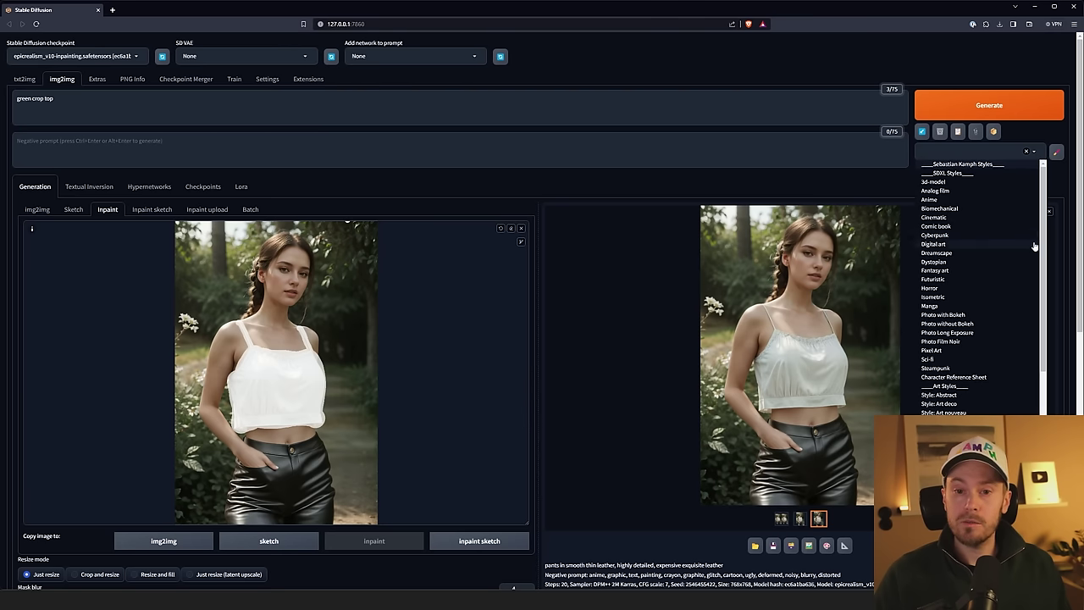
pyautogui.scroll(-2, 1041, 284)
pyautogui.moveTo(1041, 285); pyautogui.dragTo(1036, 398)
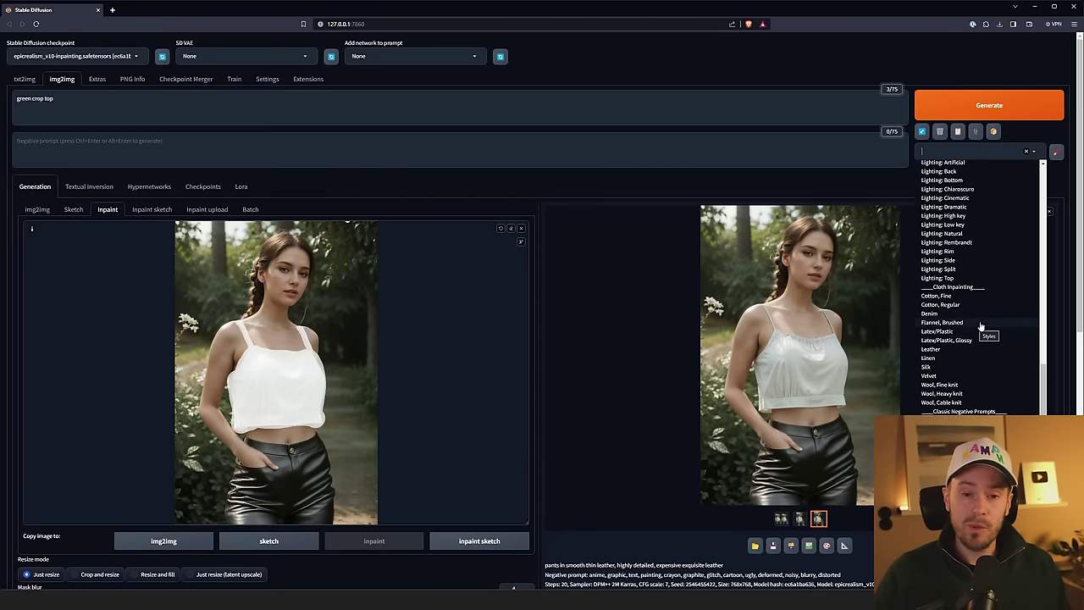
pyautogui.click(935, 370)
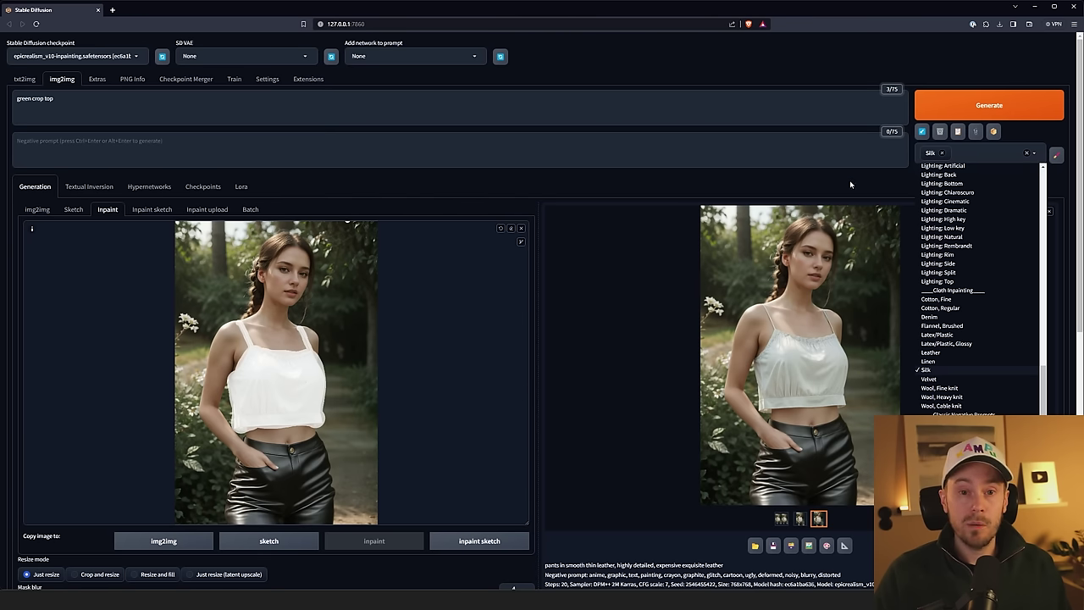
pyautogui.click(1038, 153)
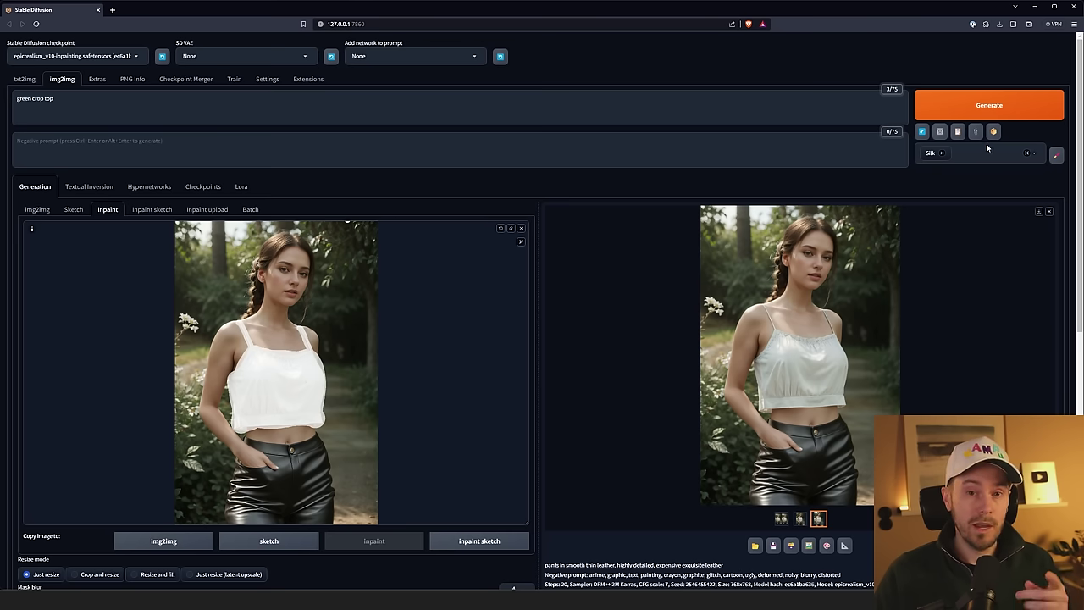
# Step: Generate the green silk crop top inpaint and review a single result full-screen
pyautogui.click(991, 106)
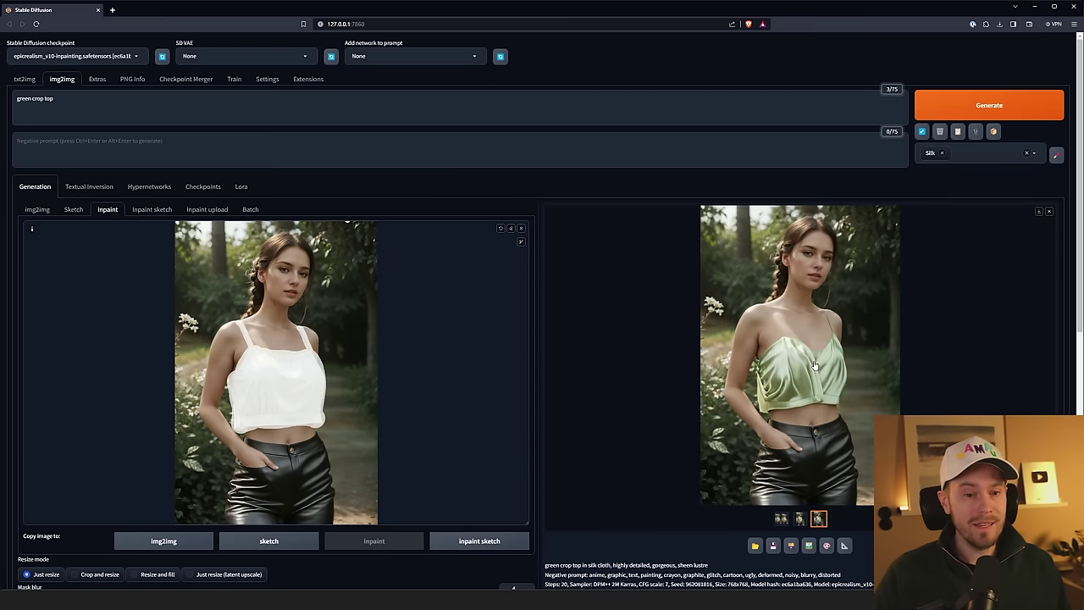
pyautogui.click(834, 358)
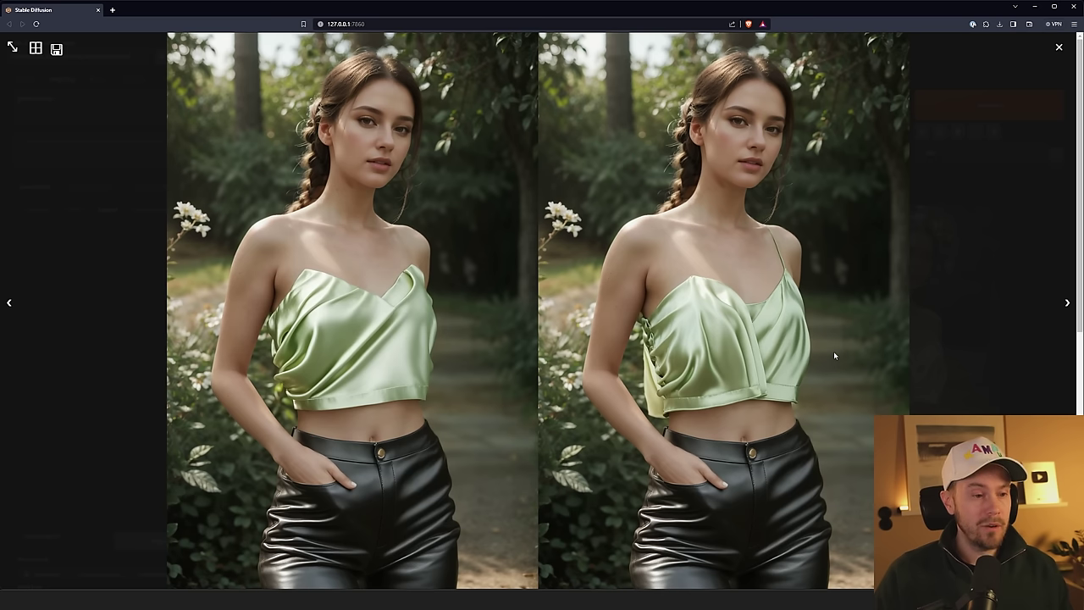
pyautogui.click(763, 341)
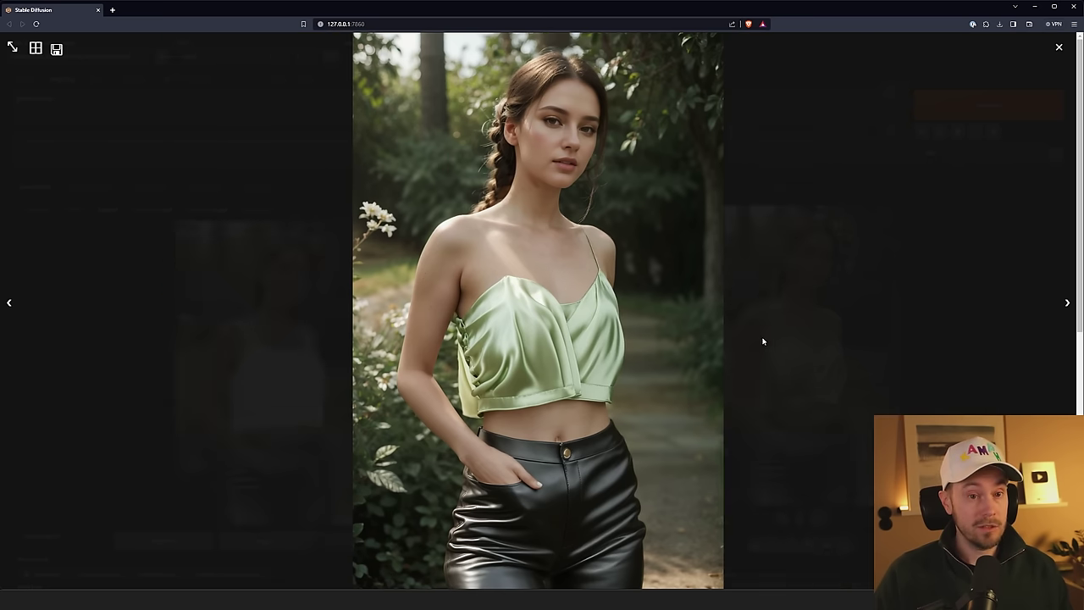
pyautogui.click(645, 385)
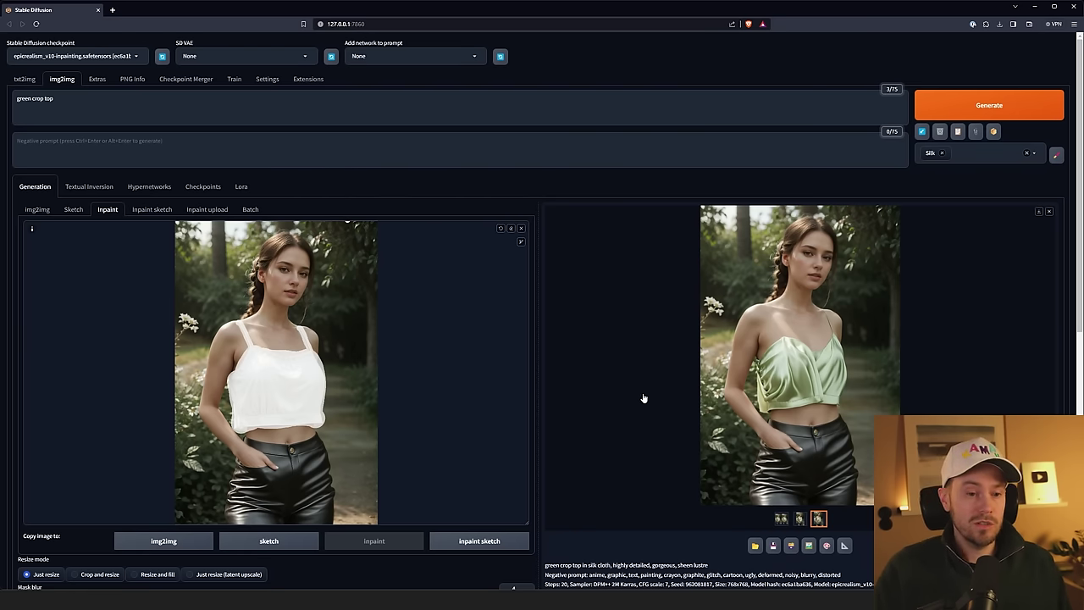
pyautogui.scroll(-3, 631, 398)
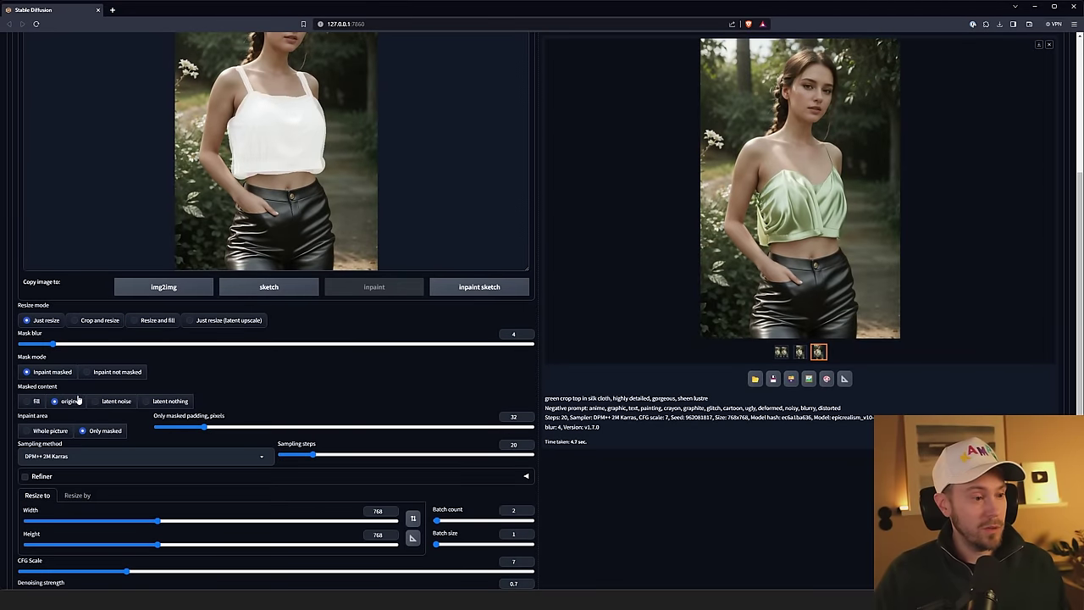
pyautogui.scroll(-2, 671, 436)
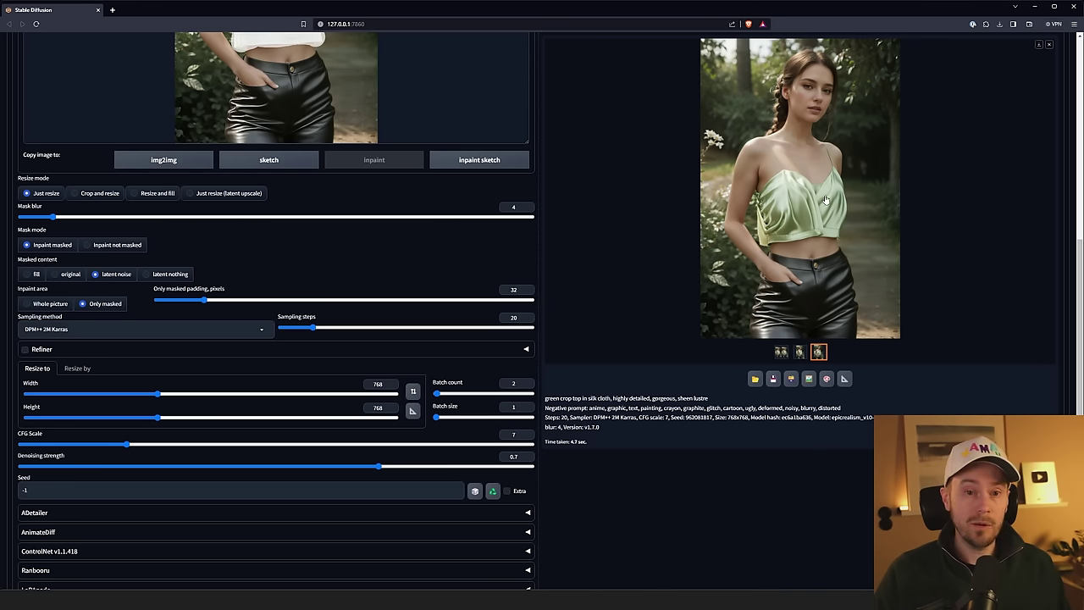
pyautogui.scroll(3, 674, 177)
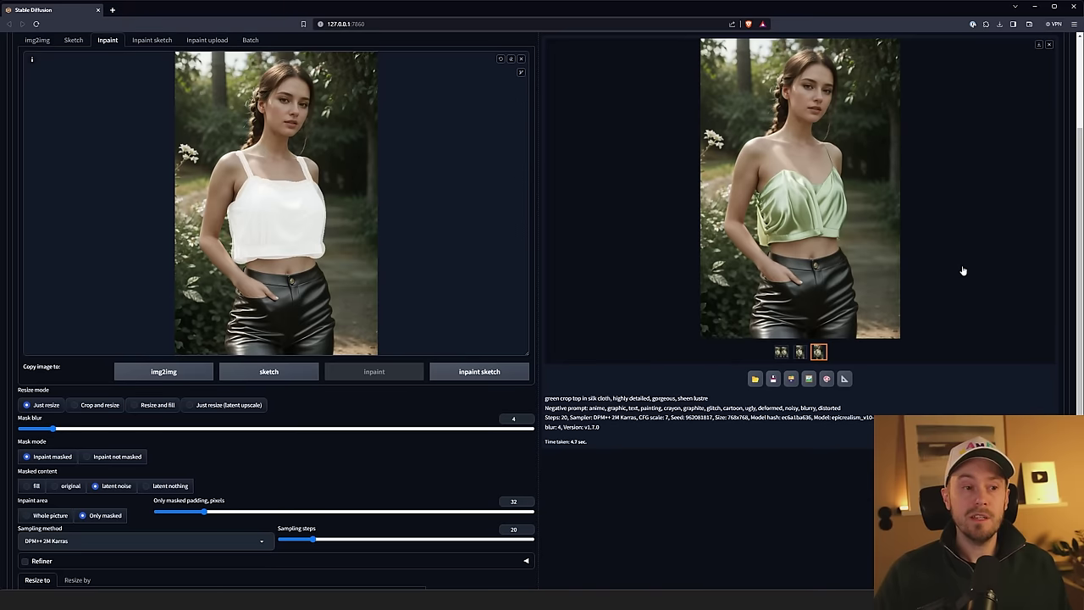
pyautogui.scroll(3, 962, 271)
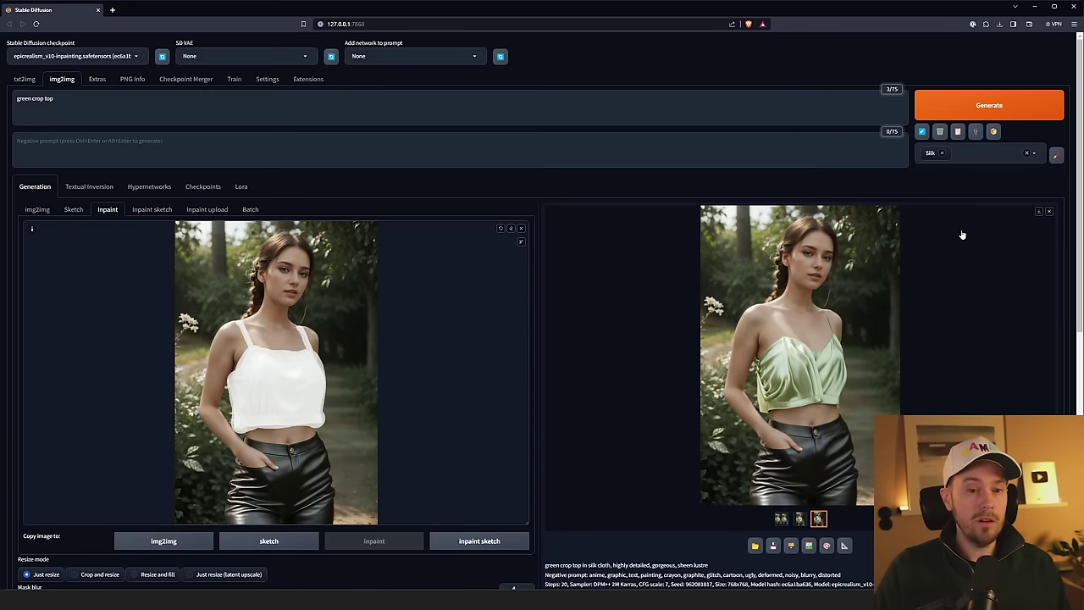
# Step: Generate a new batch and review the green patterned and green satin top results full-screen
pyautogui.click(984, 106)
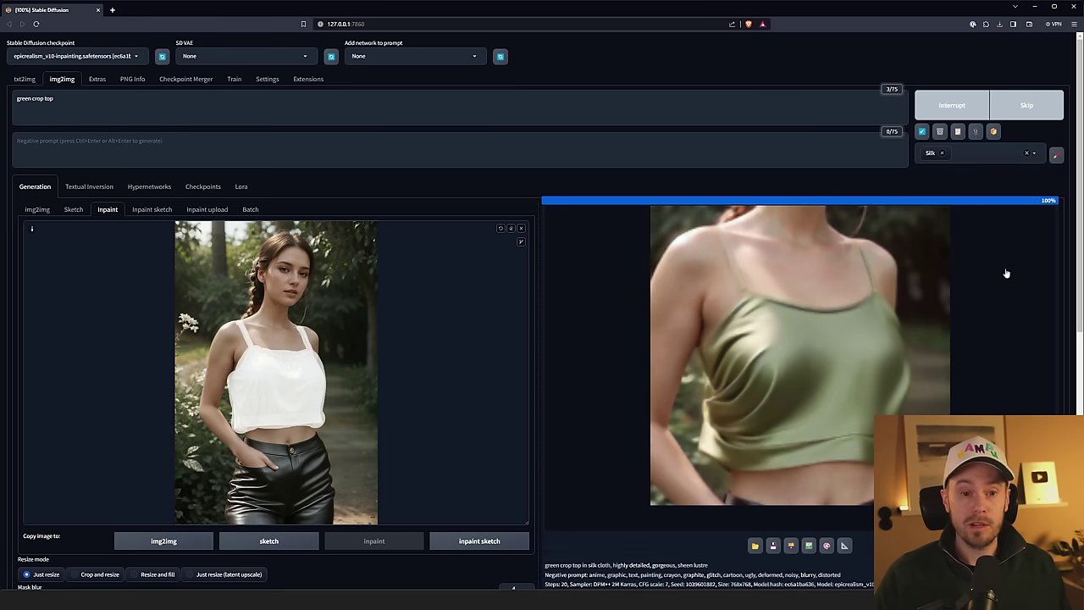
pyautogui.click(800, 518)
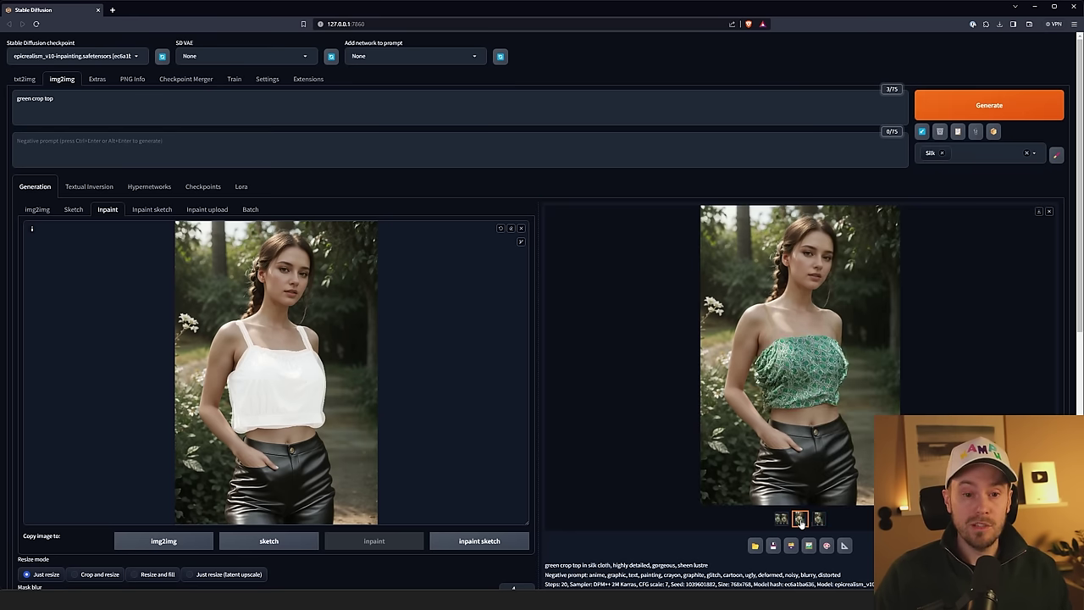
pyautogui.click(842, 355)
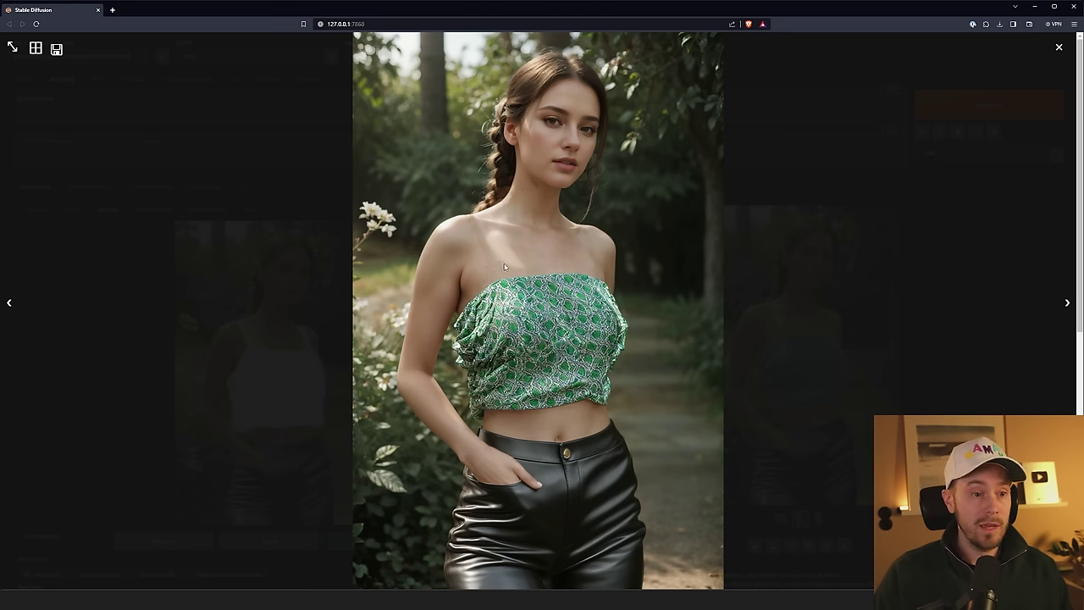
pyautogui.press('Right')
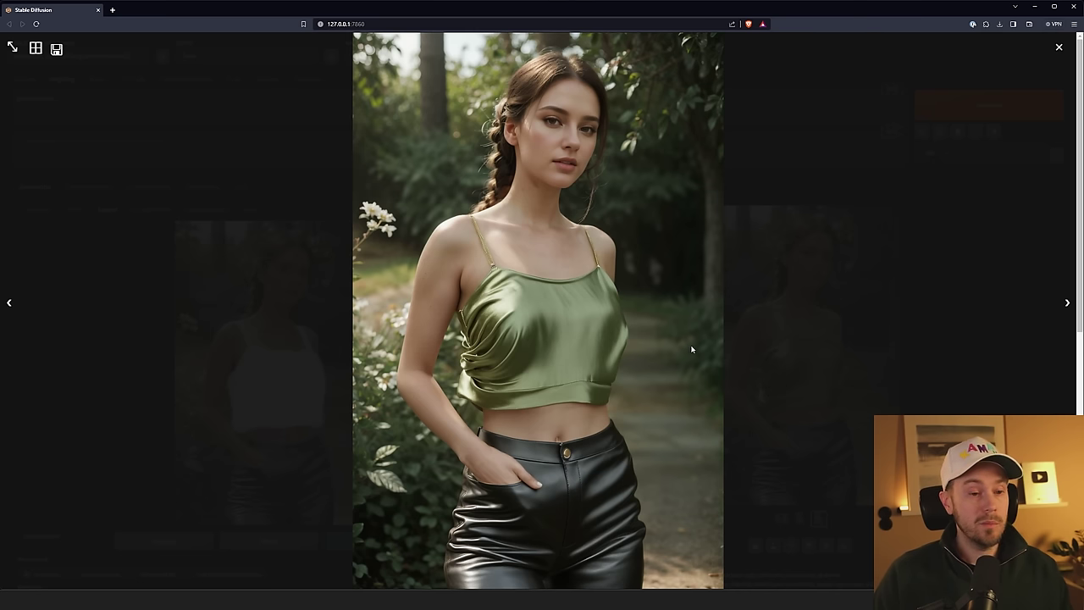
pyautogui.click(728, 360)
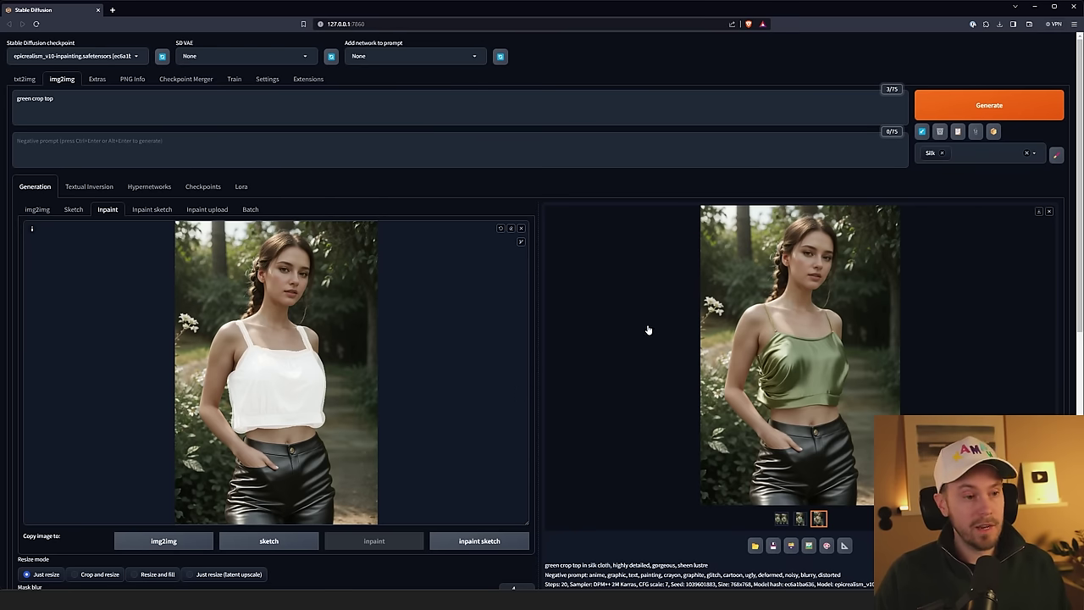
# Step: Raise denoising strength to 0.9 and regenerate the crop top
pyautogui.scroll(-4, 621, 389)
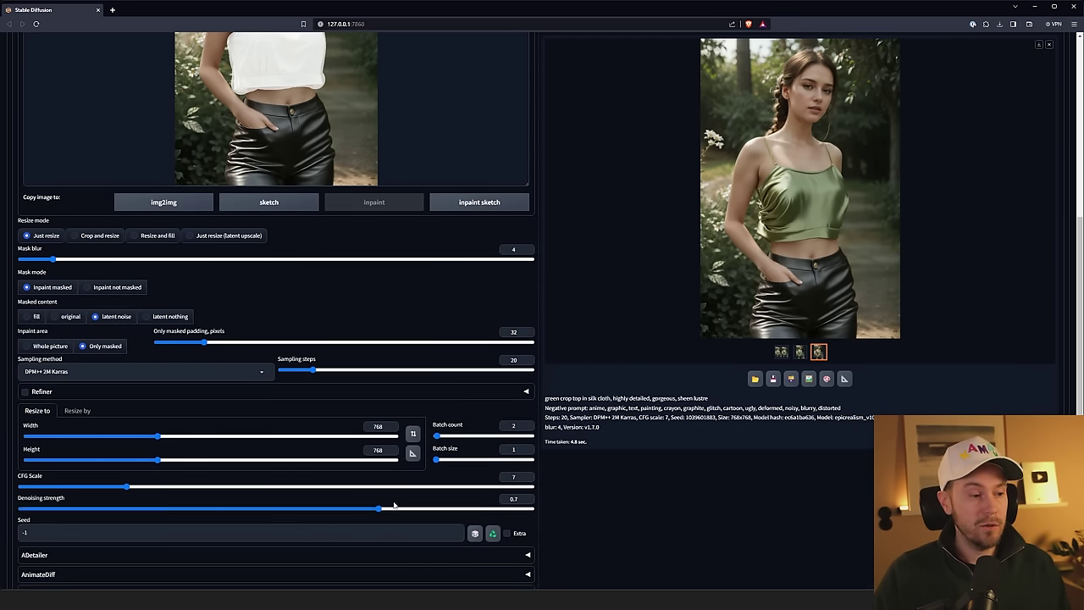
pyautogui.moveTo(381, 512); pyautogui.dragTo(481, 511)
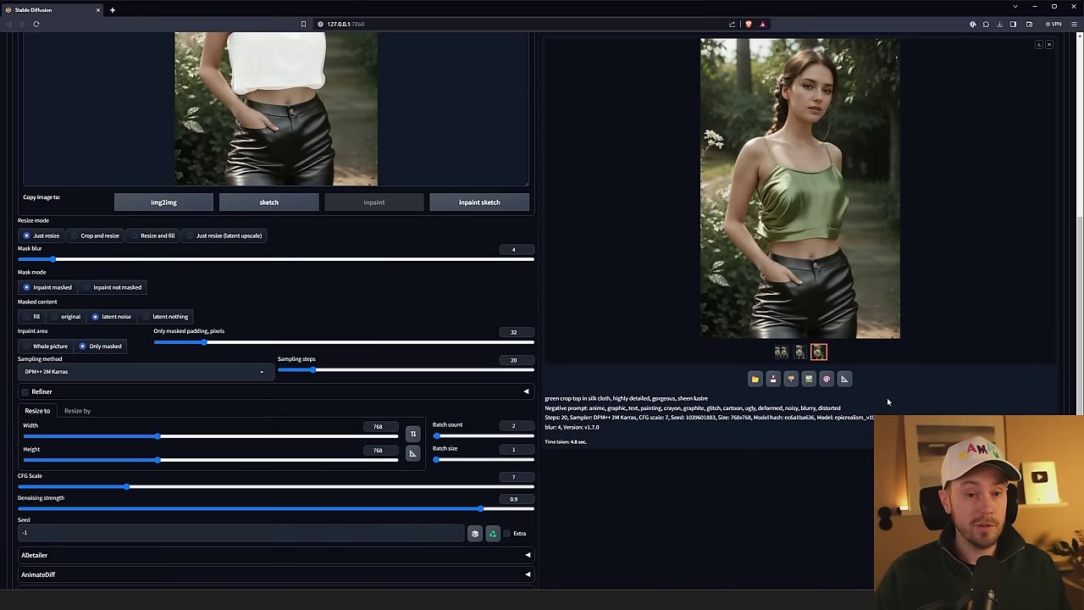
pyautogui.scroll(5, 934, 403)
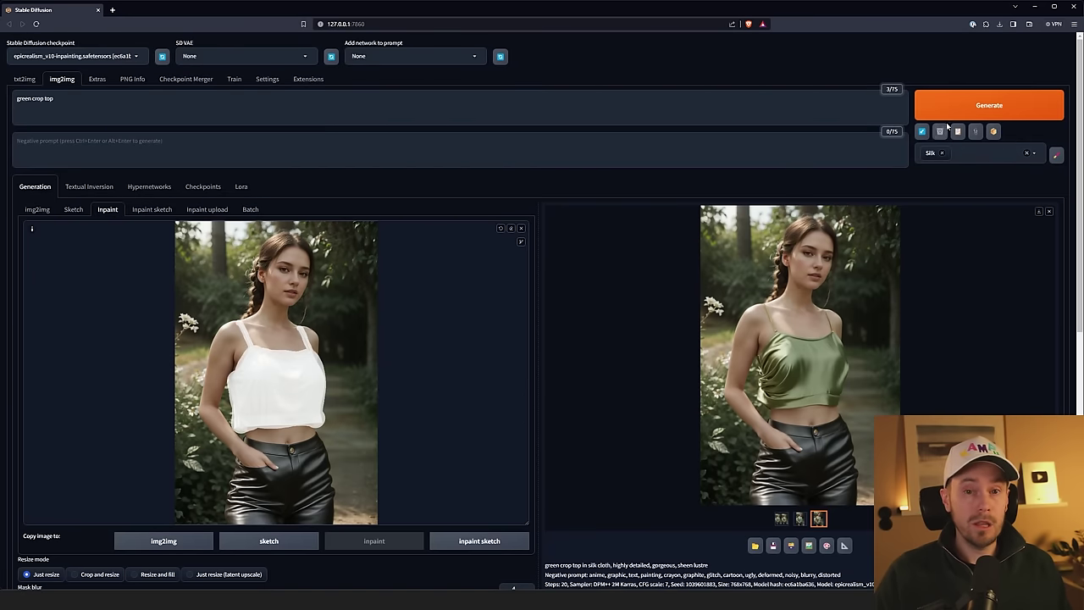
pyautogui.click(970, 108)
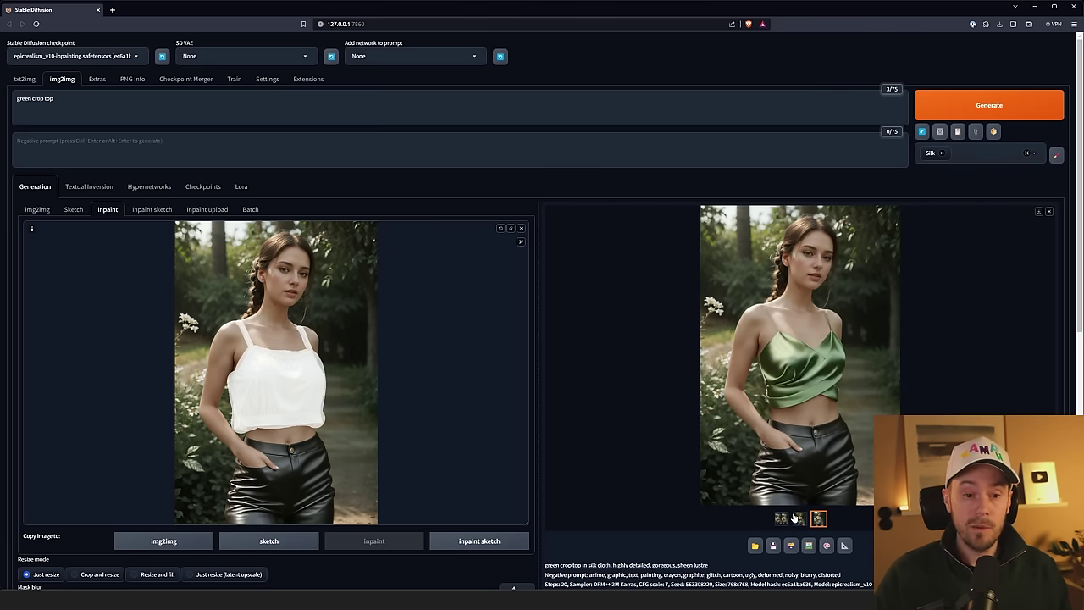
# Step: Review both darker green satin wrap-top variants full-screen
pyautogui.click(801, 519)
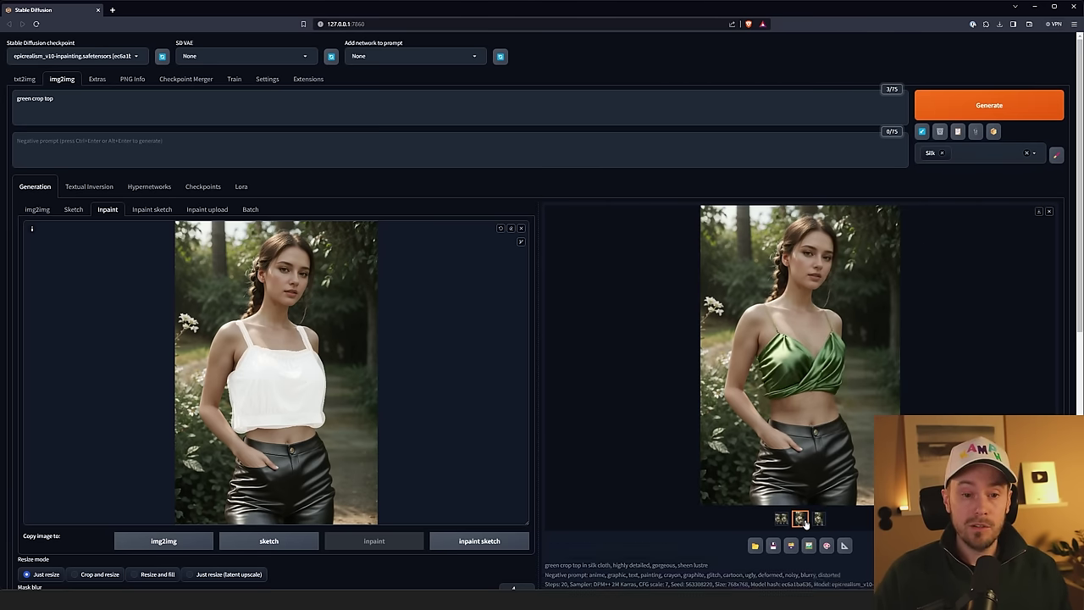
pyautogui.click(853, 405)
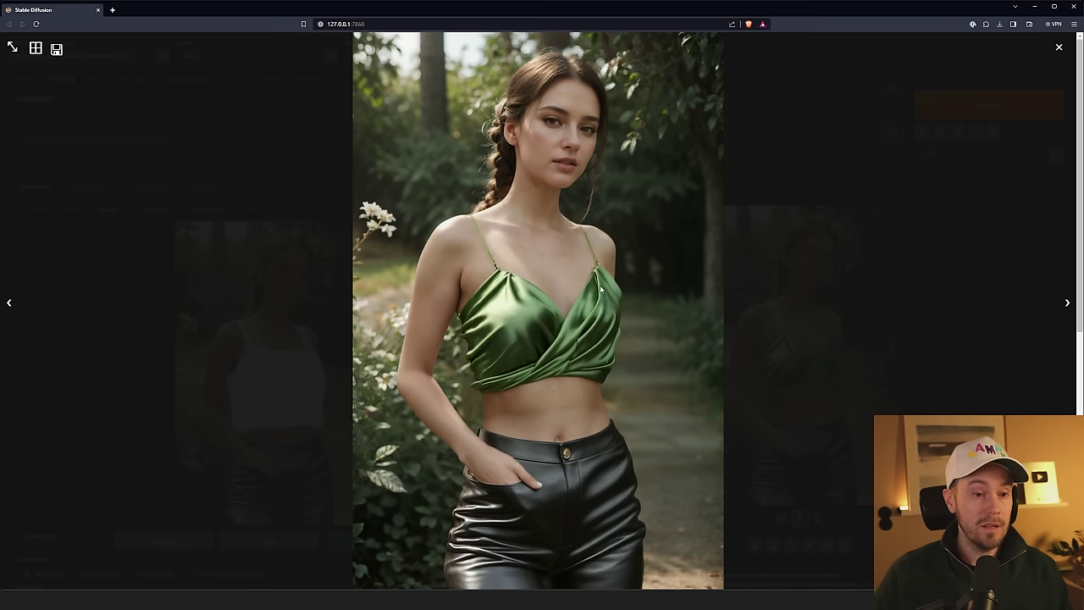
pyautogui.press('Right')
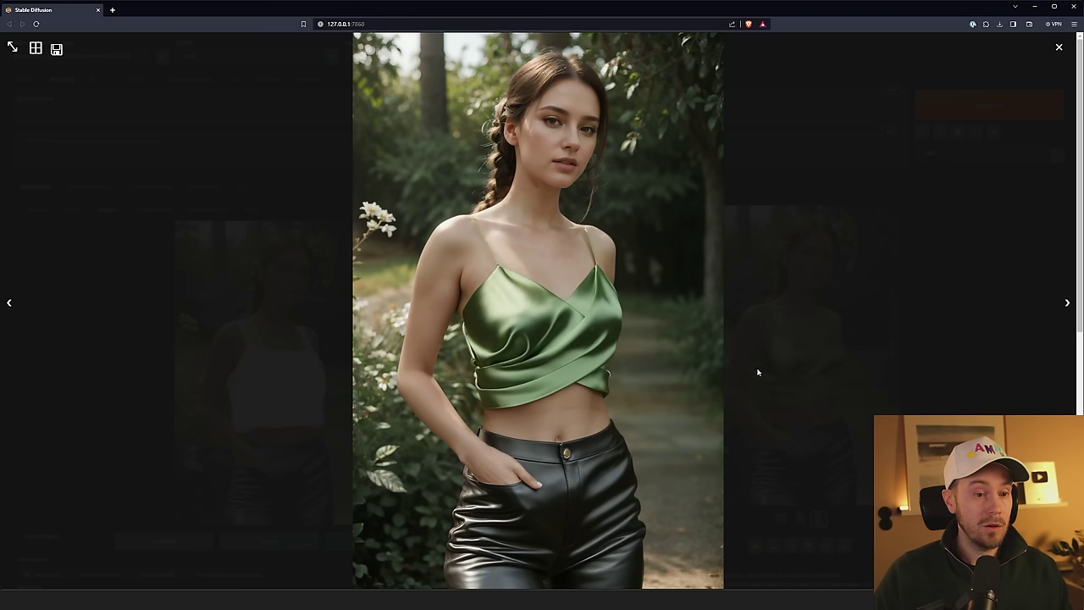
pyautogui.click(667, 338)
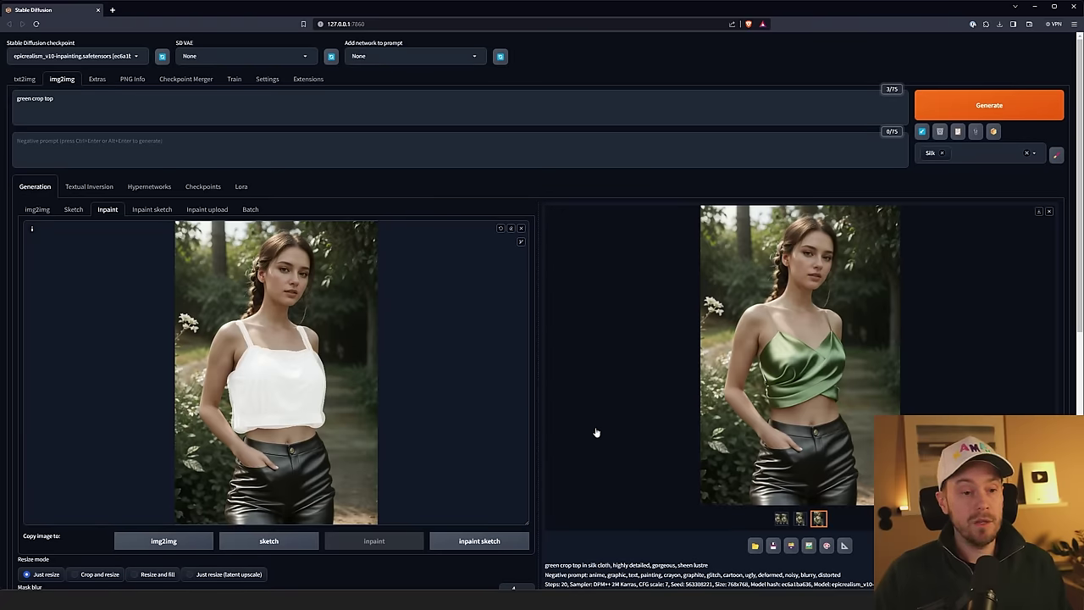
# Step: Lower denoising strength to 0.5, regenerate, and clear the painted mask over the top
pyautogui.scroll(-4, 602, 453)
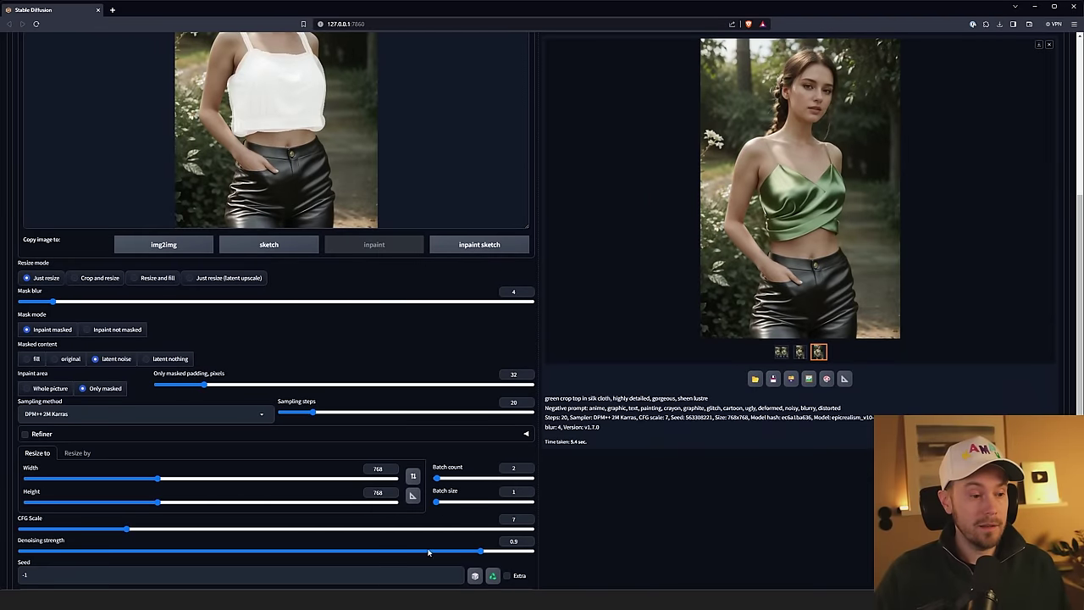
pyautogui.moveTo(480, 554); pyautogui.dragTo(276, 554)
pyautogui.scroll(4, 839, 449)
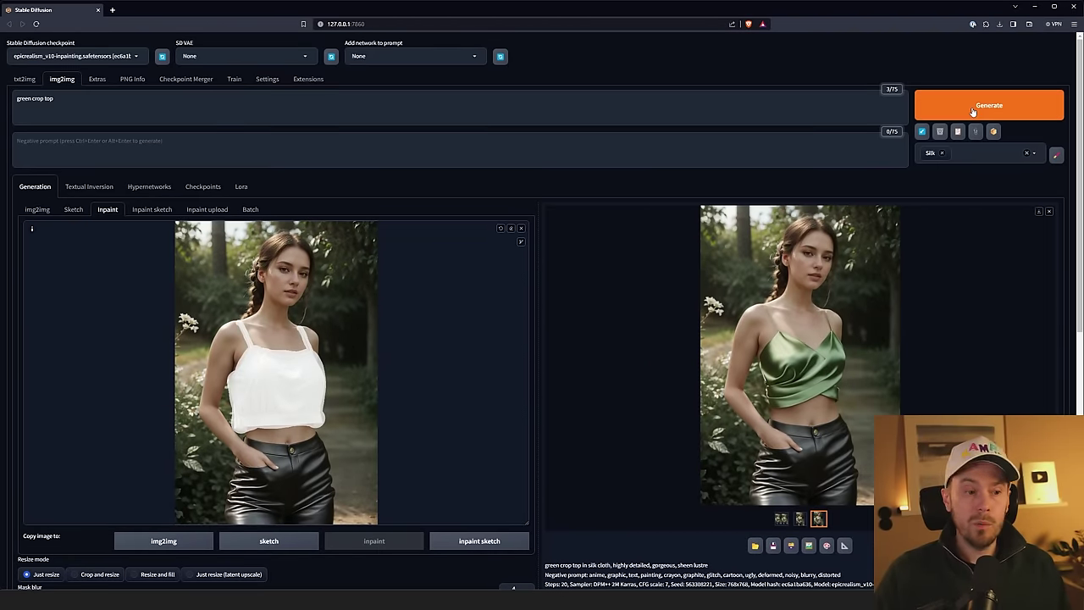
pyautogui.click(973, 110)
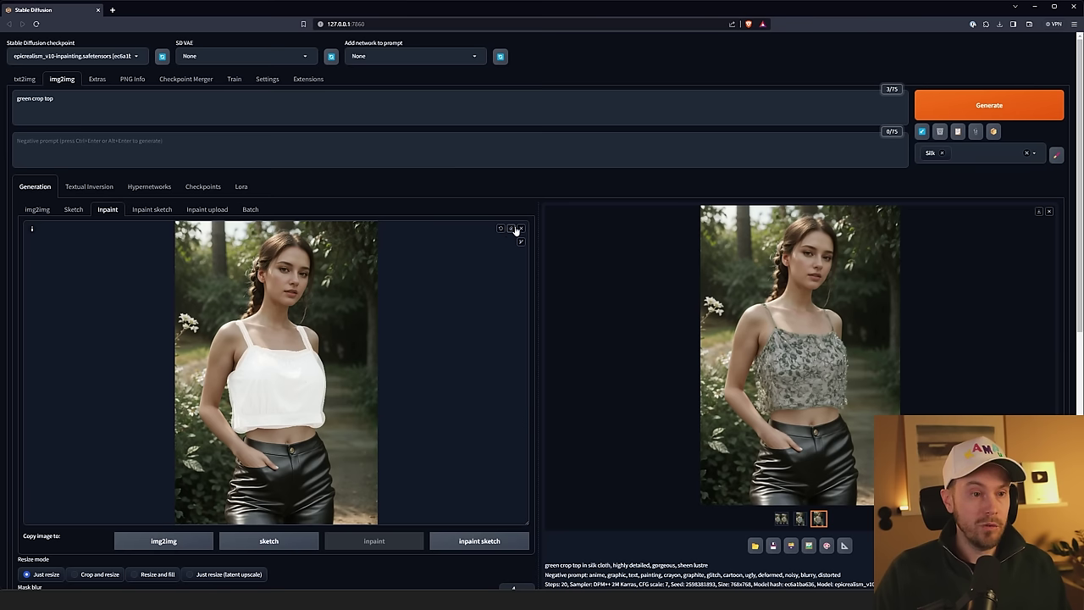
pyautogui.click(511, 228)
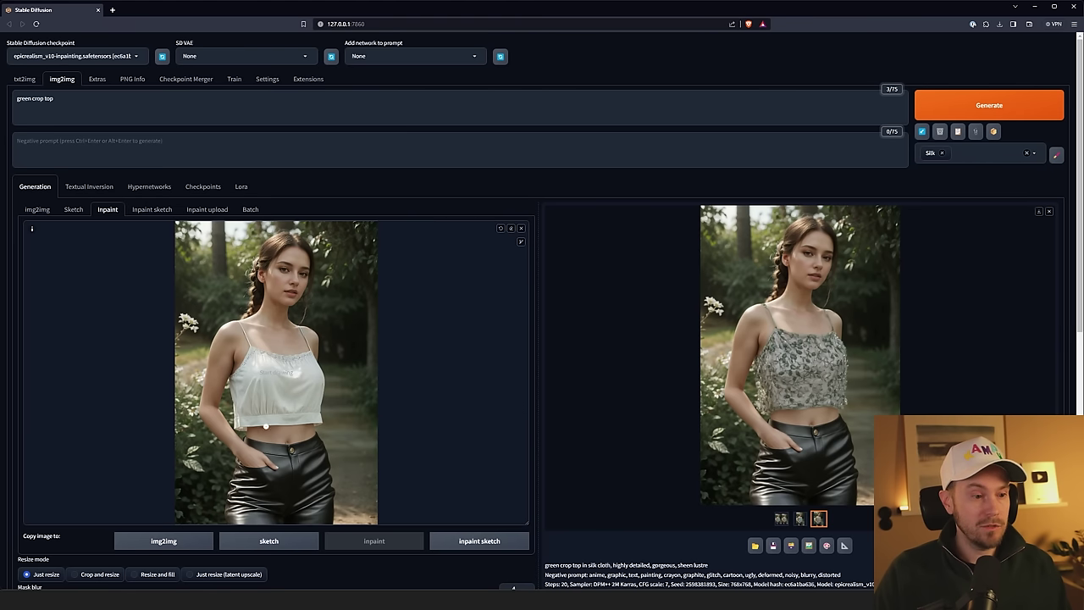
# Step: Compare the sequined teal and grey lace top results full-screen
pyautogui.click(802, 373)
pyautogui.click(637, 350)
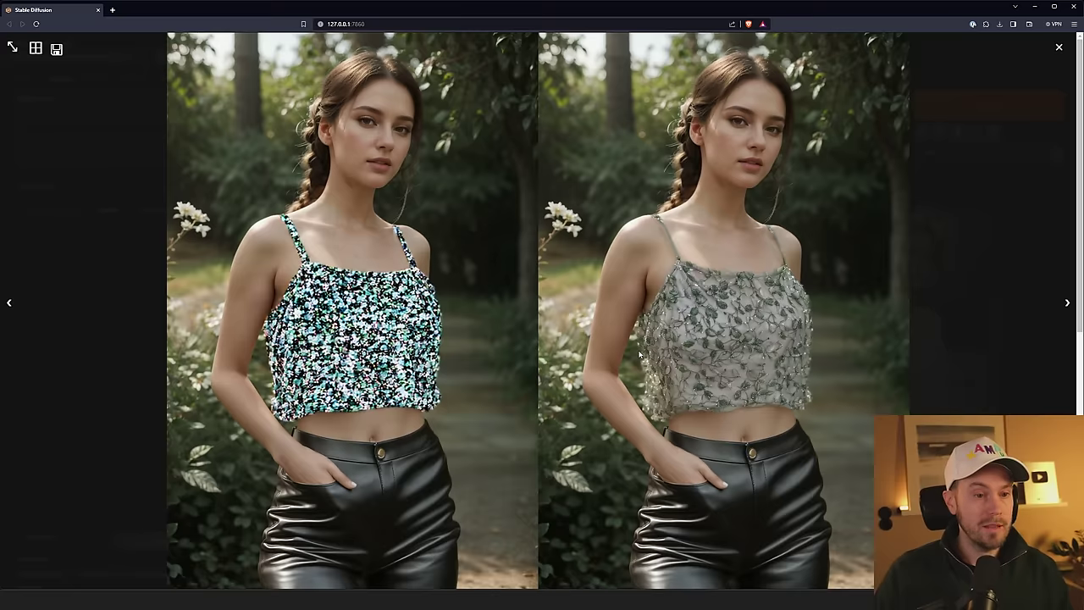
pyautogui.click(676, 353)
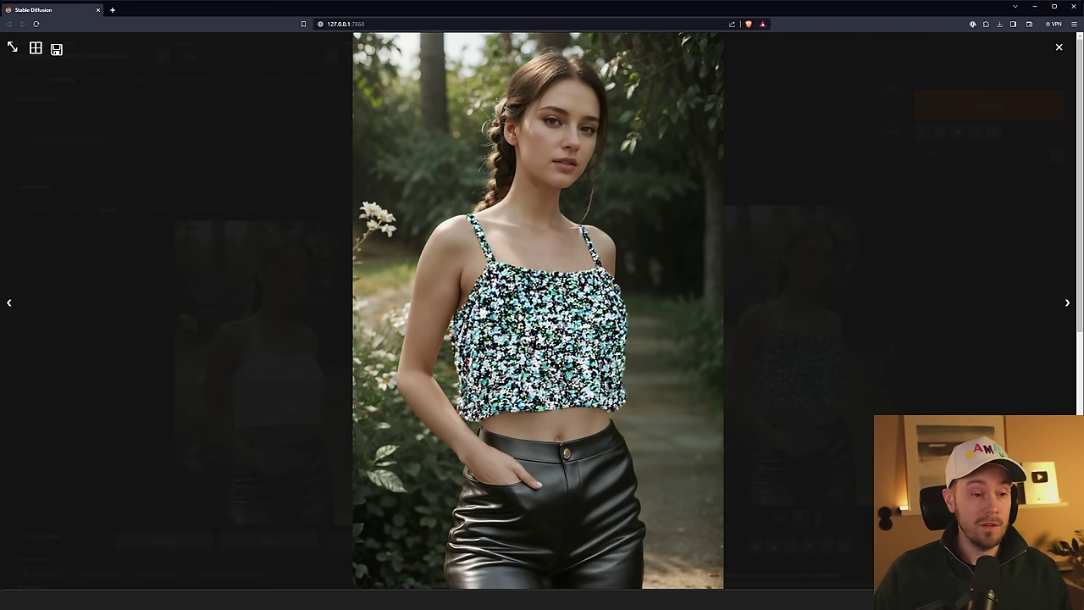
pyautogui.click(563, 338)
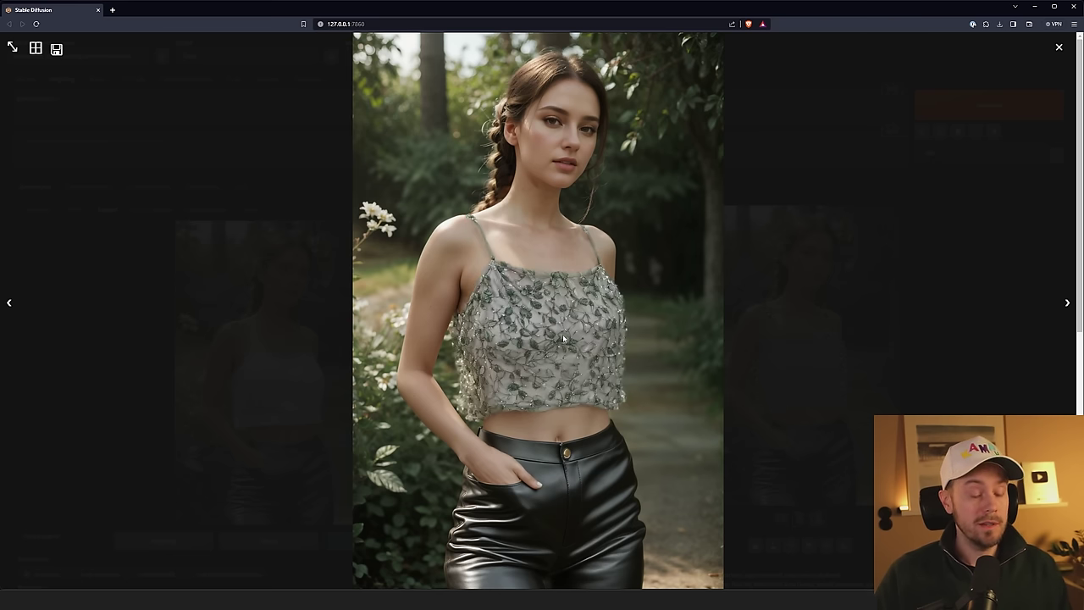
# Step: Set denoising strength to 0.8 and rerun the inpaint, which fails with a coordinate ValueError
pyautogui.click(563, 338)
pyautogui.scroll(-5, 561, 339)
pyautogui.click(355, 383)
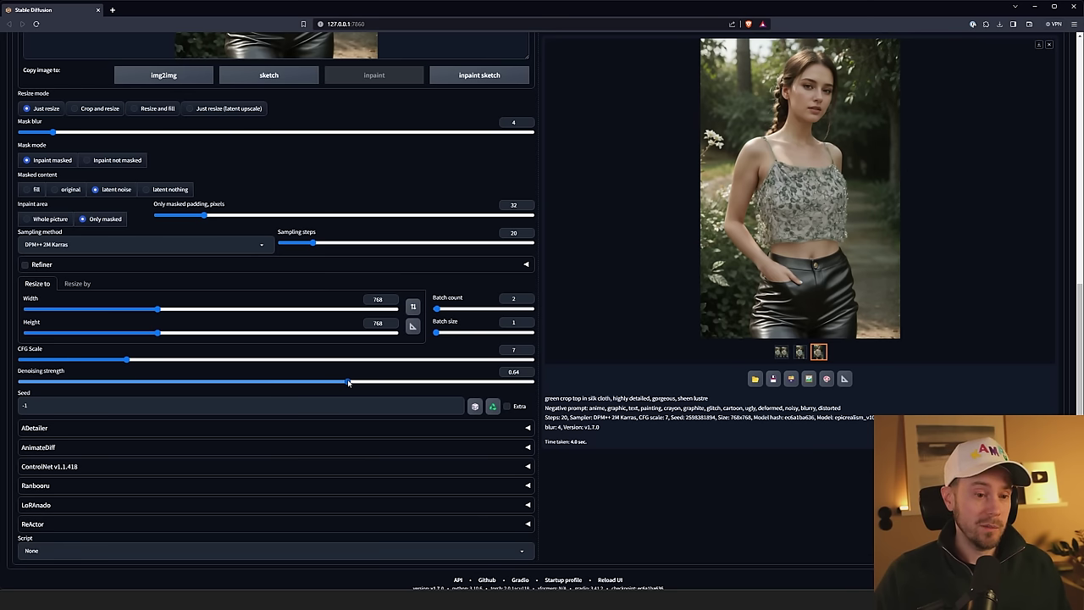
pyautogui.moveTo(349, 383); pyautogui.dragTo(429, 383)
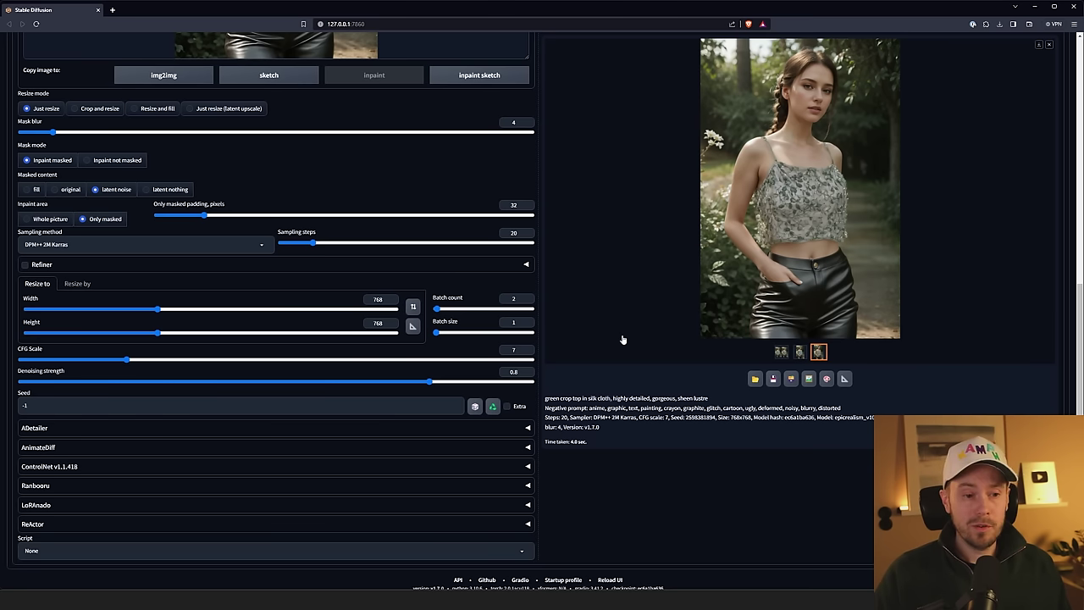
pyautogui.scroll(10, 644, 348)
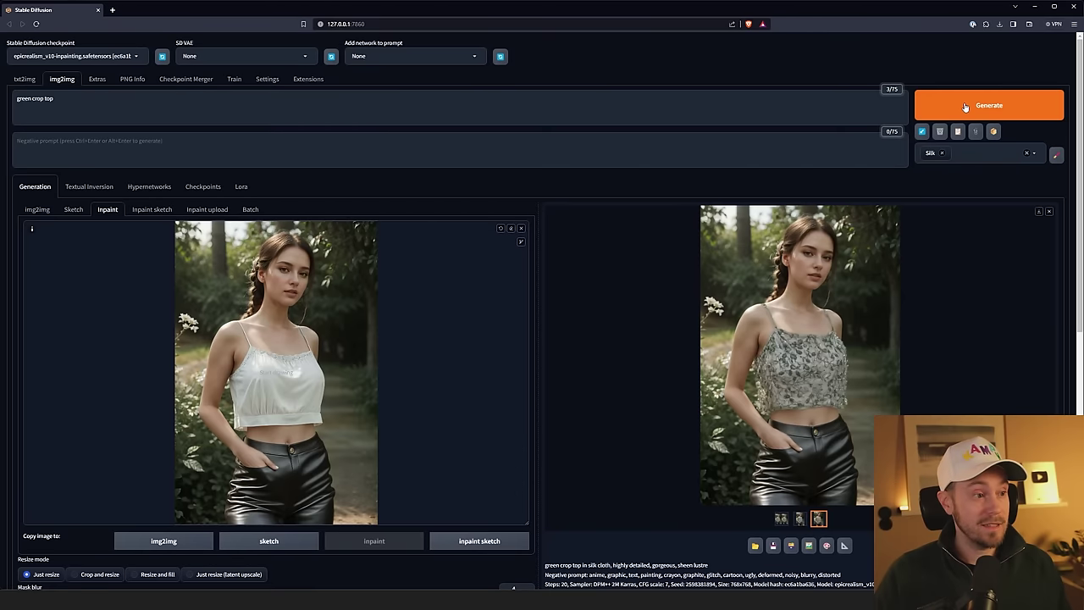
pyautogui.click(965, 106)
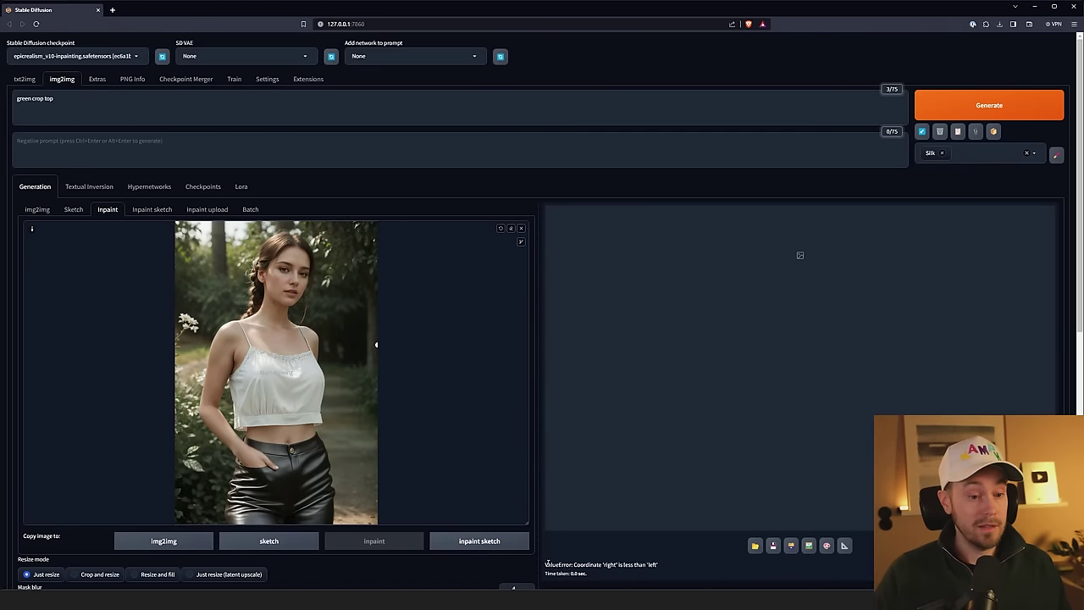
# Step: Enlarge the mask brush and paint a new mask covering the entire crop top
pyautogui.moveTo(559, 564); pyautogui.dragTo(659, 569)
pyautogui.click(646, 565)
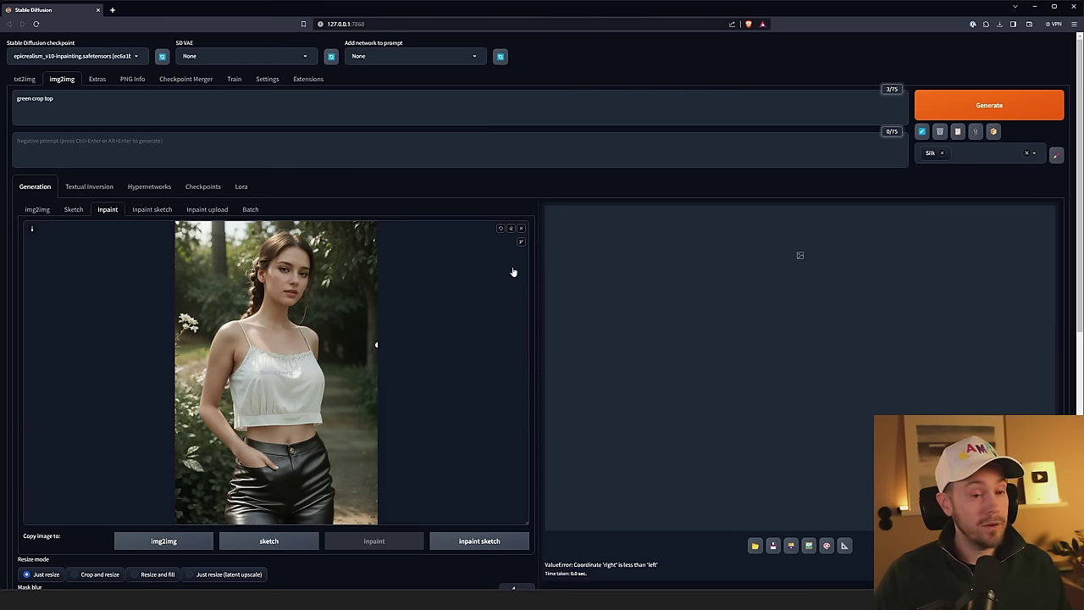
pyautogui.moveTo(521, 242)
pyautogui.moveTo(477, 247); pyautogui.dragTo(498, 245)
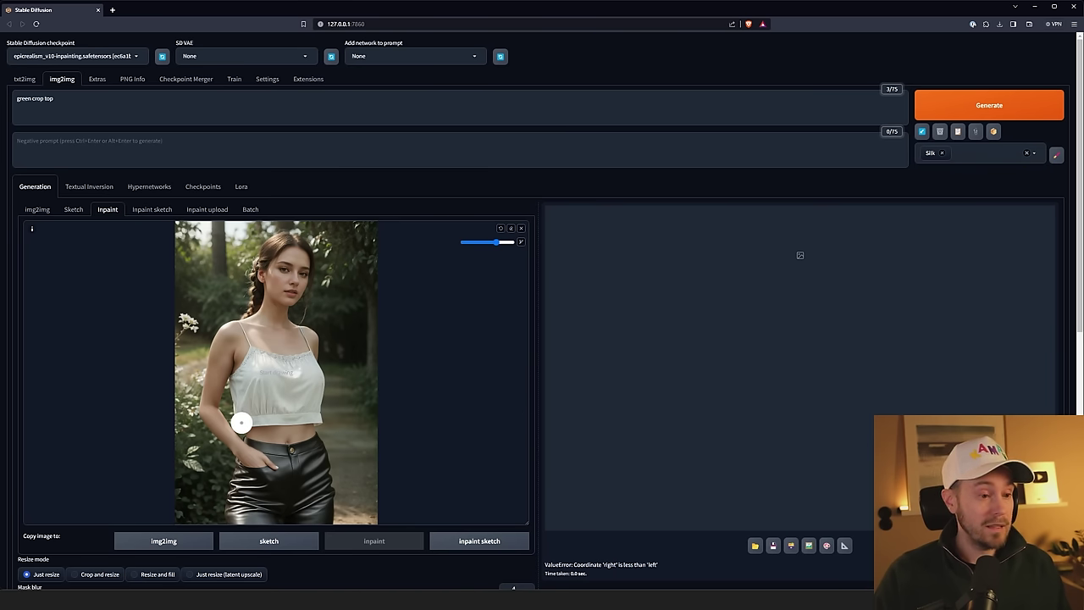
pyautogui.moveTo(241, 423)
pyautogui.mouseDown()
pyautogui.moveTo(254, 358)
pyautogui.moveTo(312, 362)
pyautogui.moveTo(305, 419)
pyautogui.moveTo(256, 419)
pyautogui.moveTo(262, 383)
pyautogui.moveTo(295, 387)
pyautogui.moveTo(285, 398)
pyautogui.mouseUp()
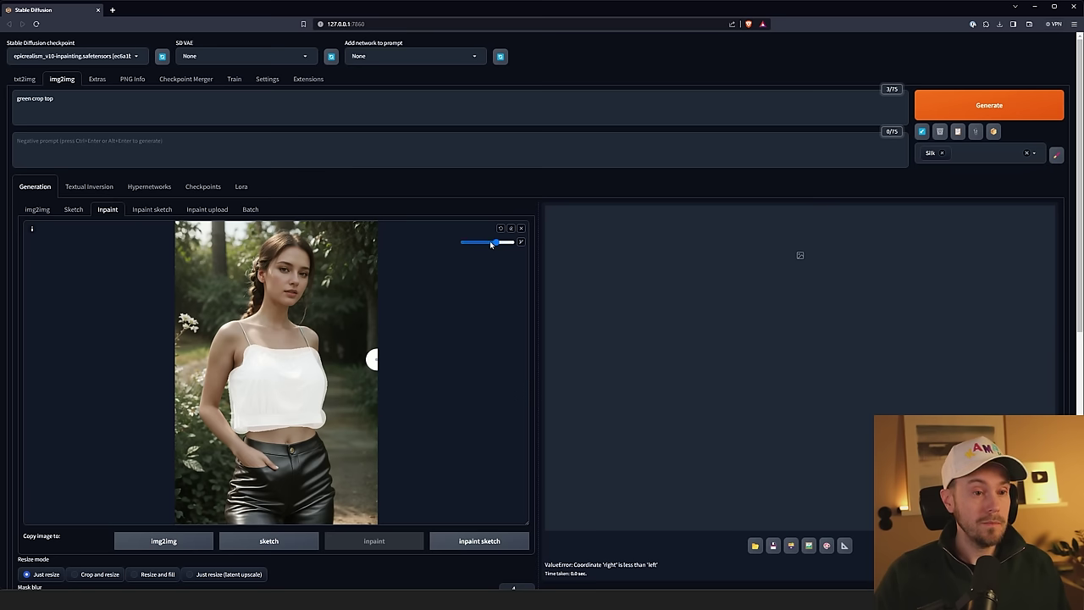
pyautogui.moveTo(498, 242); pyautogui.dragTo(466, 243)
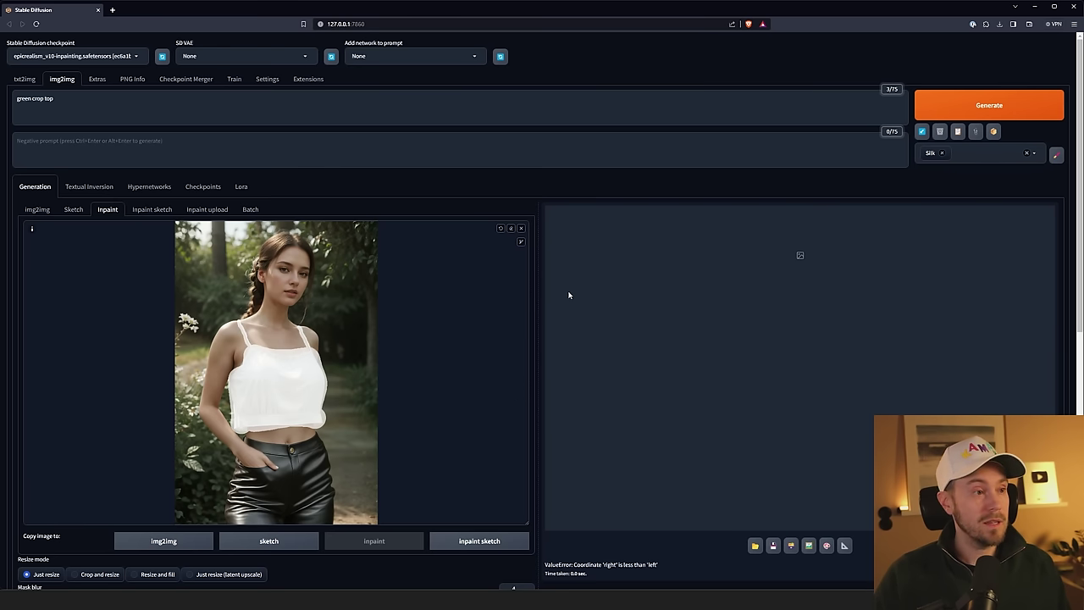
# Step: Change the prompt to 'red crop top' and swap the Silk style for Latex/Plastic, Glossy
pyautogui.doubleClick(23, 99)
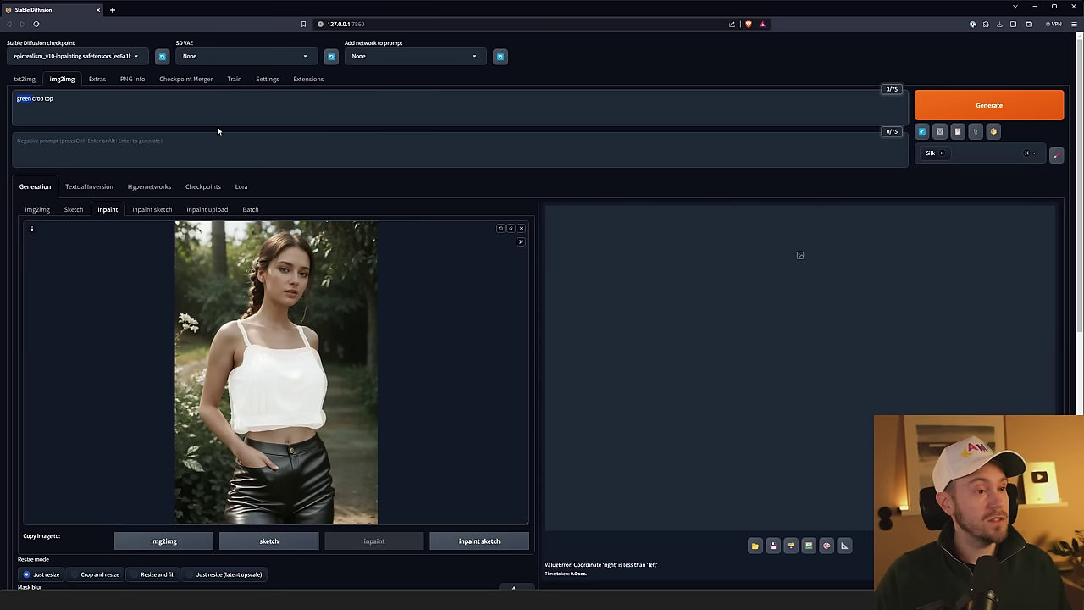
pyautogui.write('red')
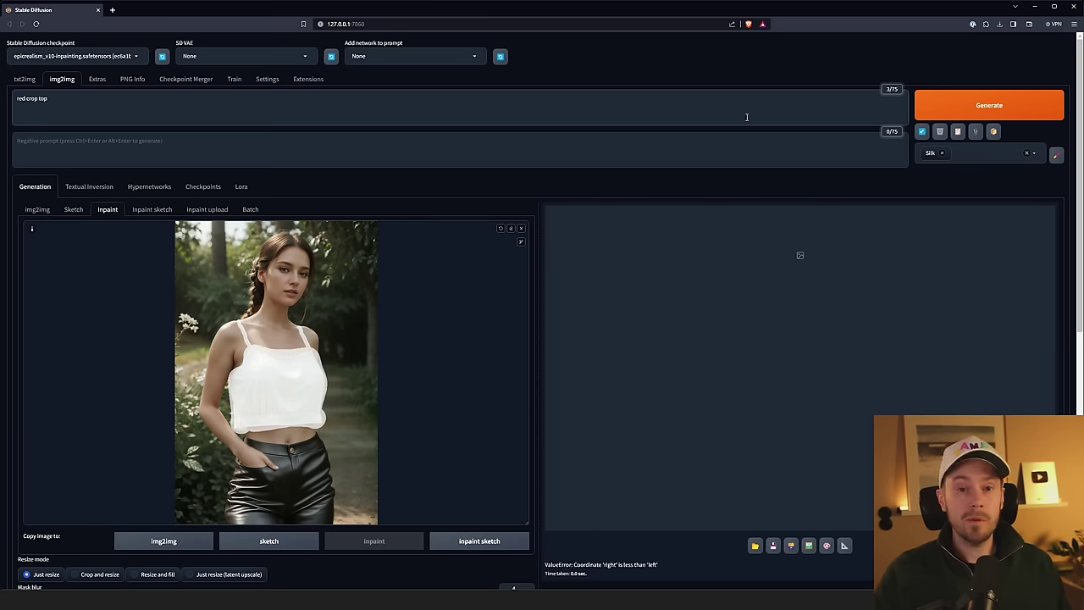
pyautogui.click(941, 152)
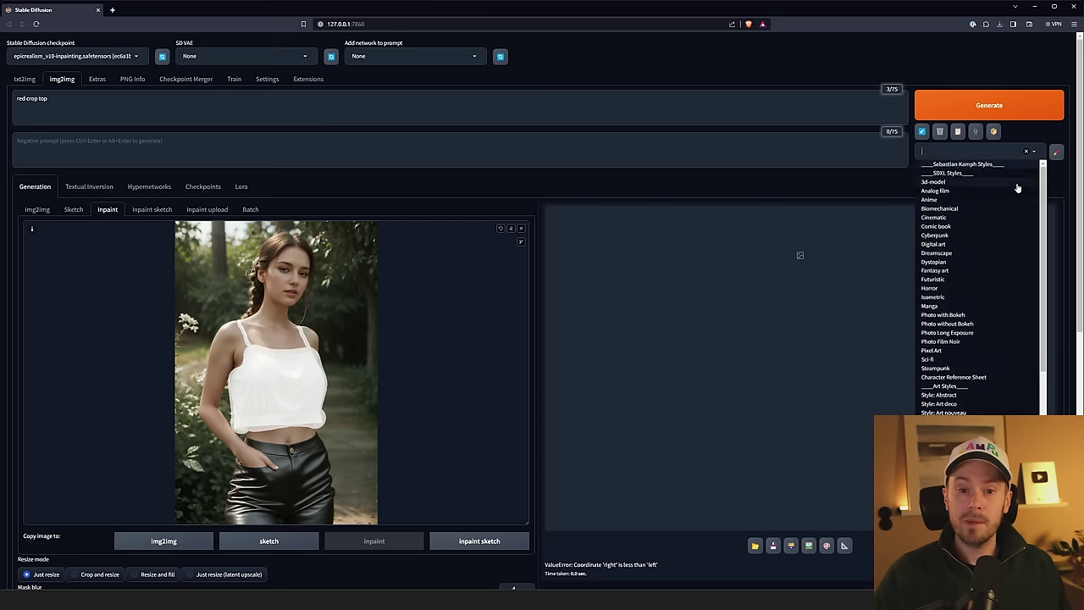
pyautogui.click(1033, 153)
pyautogui.scroll(-10, 1011, 200)
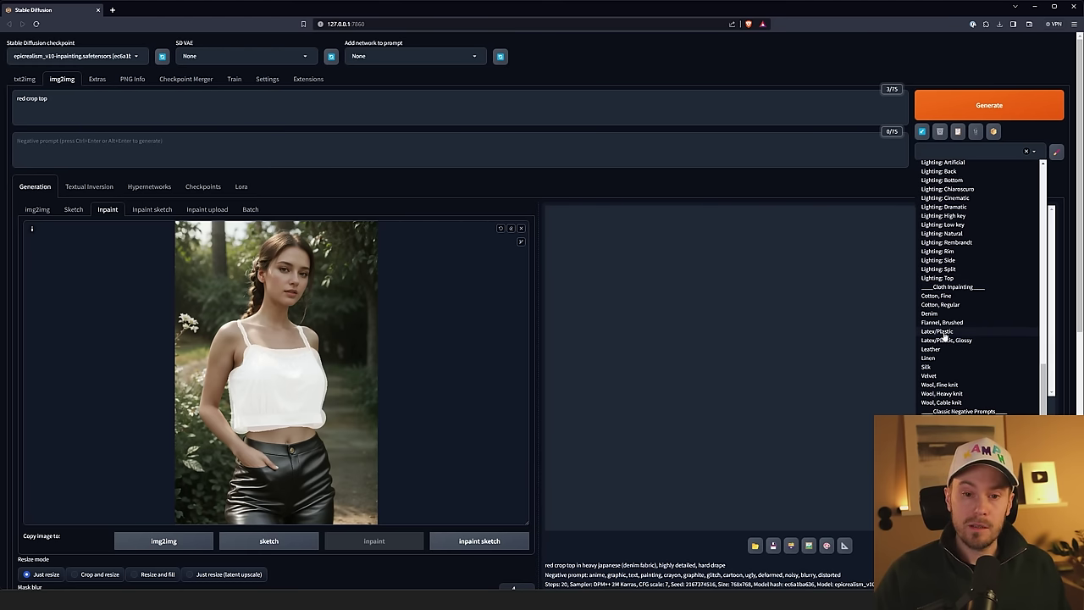
pyautogui.click(947, 341)
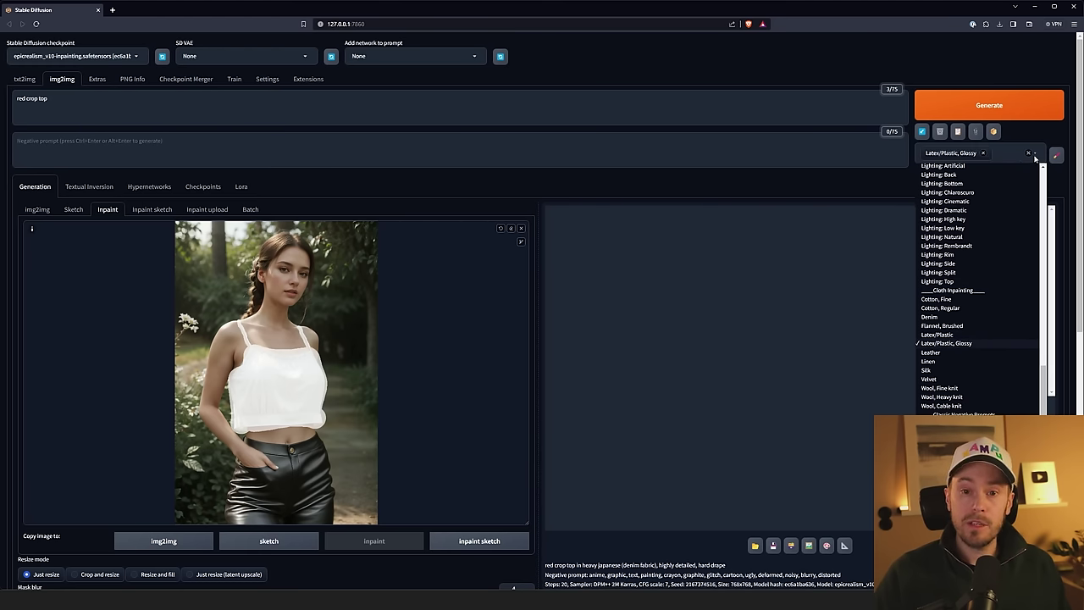
pyautogui.scroll(-5, 691, 409)
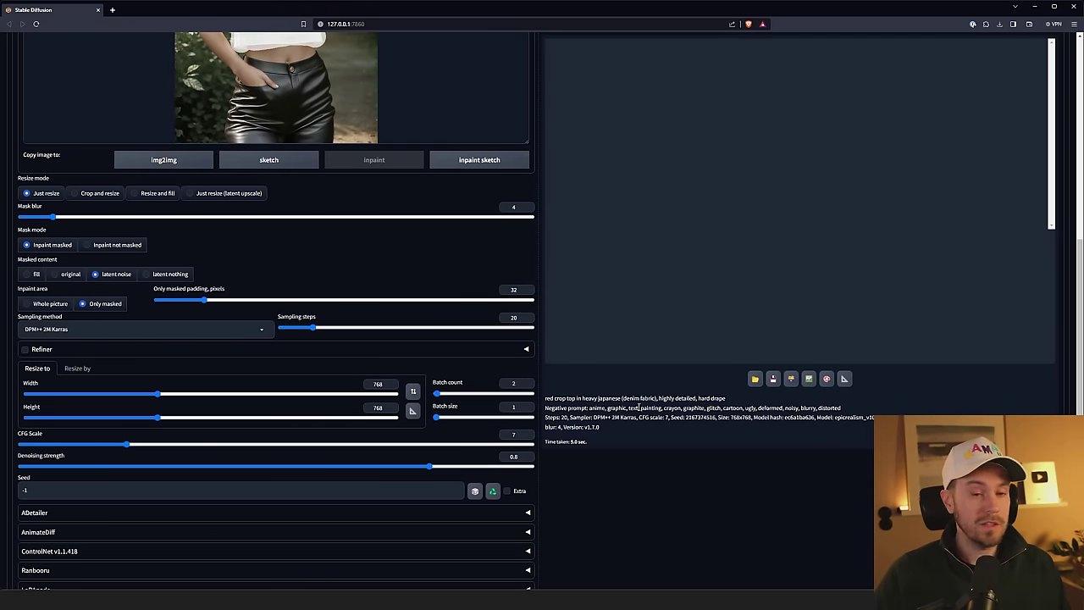
pyautogui.scroll(5, 950, 327)
# Step: Generate two batches of glossy latex crop tops and enlarge the red latex result
pyautogui.click(980, 106)
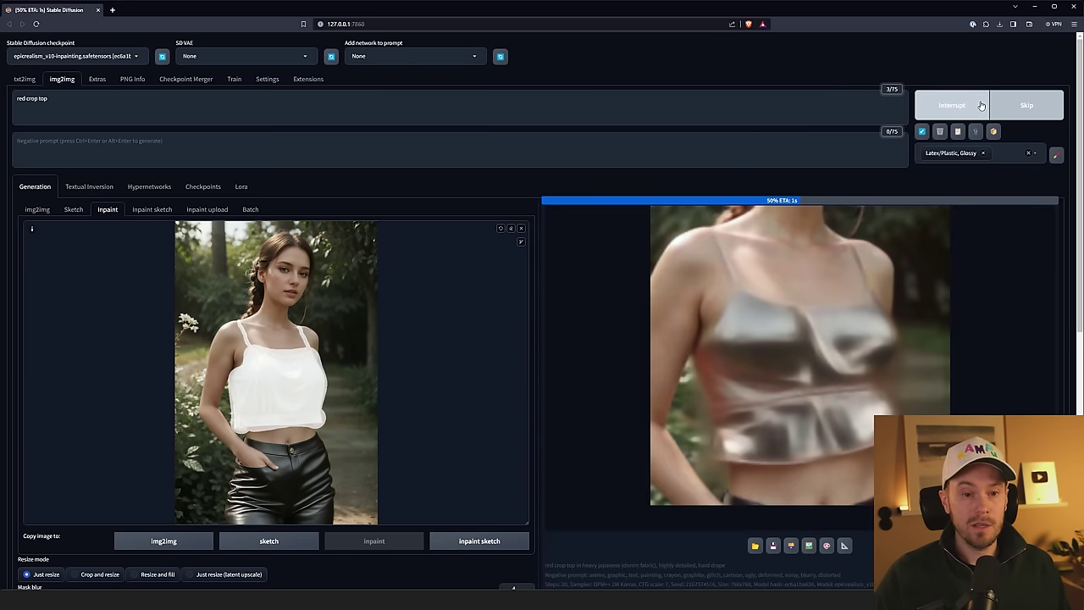
pyautogui.scroll(-5, 700, 375)
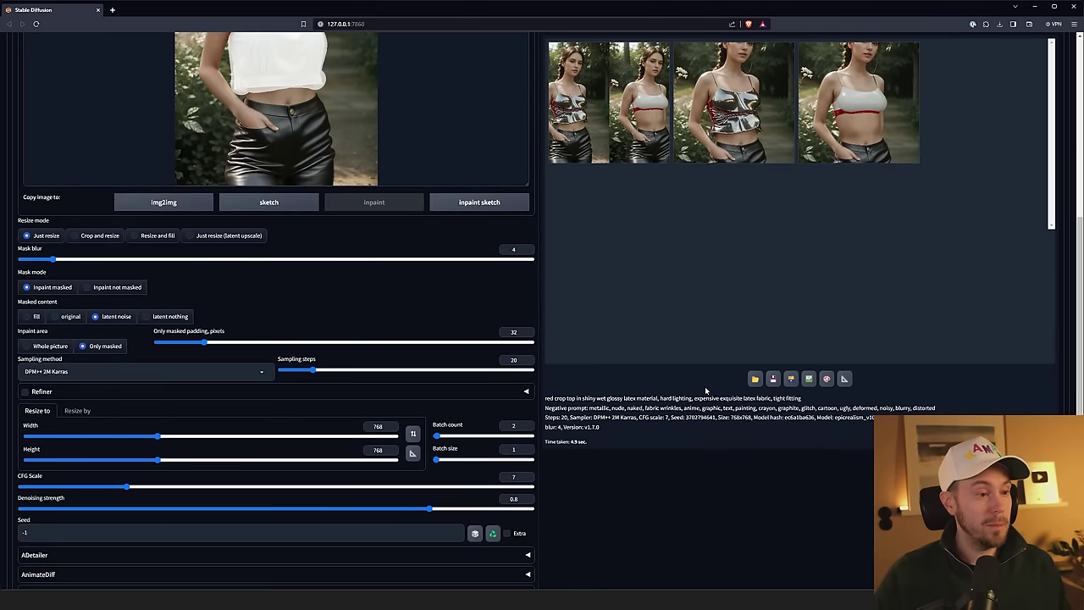
pyautogui.scroll(6, 707, 391)
pyautogui.click(665, 246)
pyautogui.press('Escape')
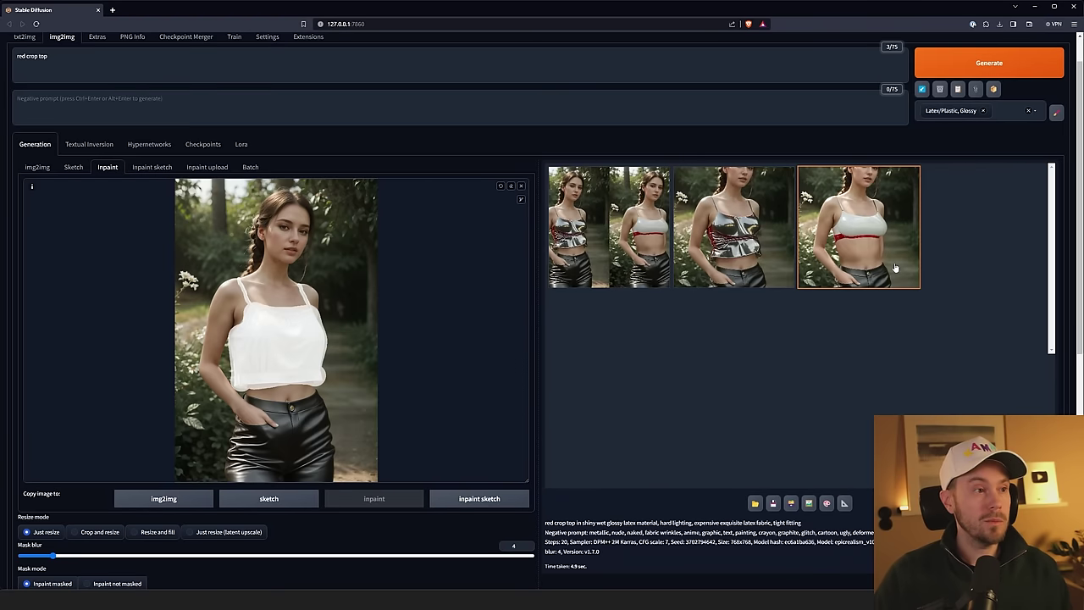
pyautogui.click(961, 60)
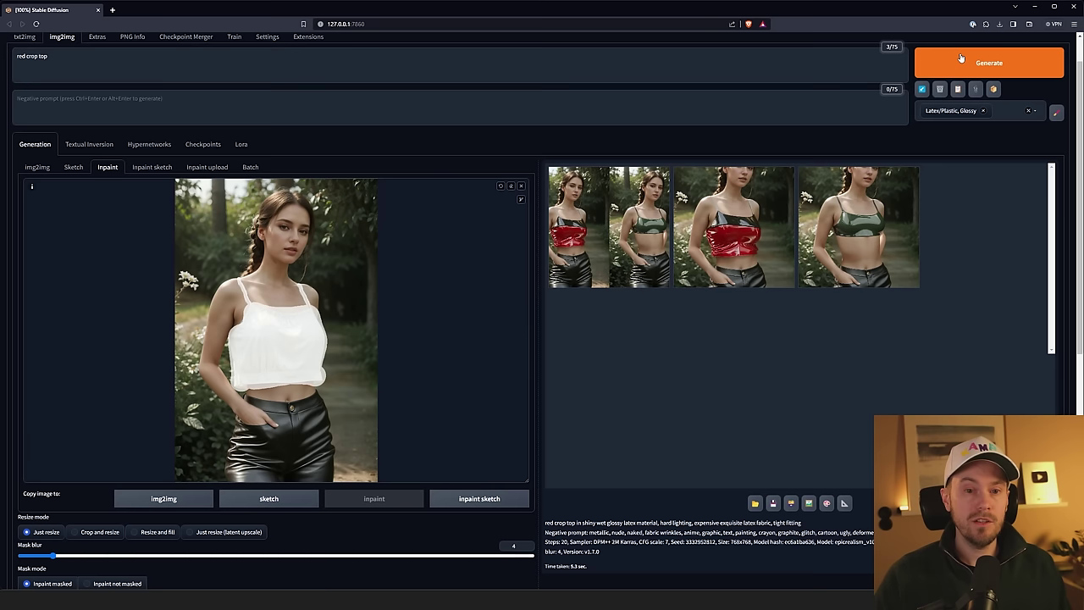
pyautogui.click(712, 250)
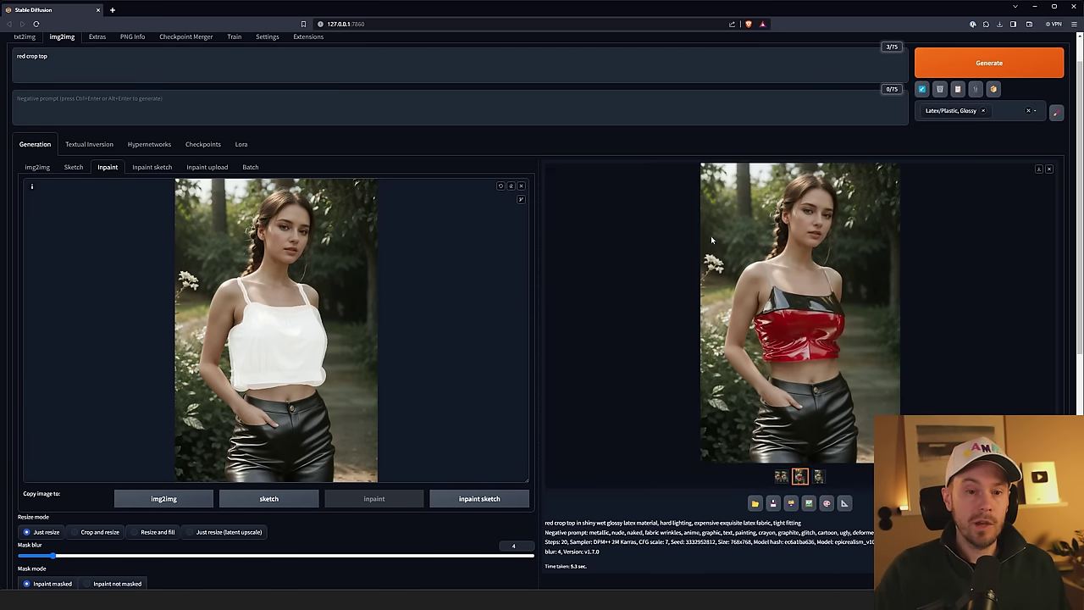
# Step: Regenerate plain glossy latex crop tops with original masked content and 0.7 denoising, then view them
pyautogui.click(801, 351)
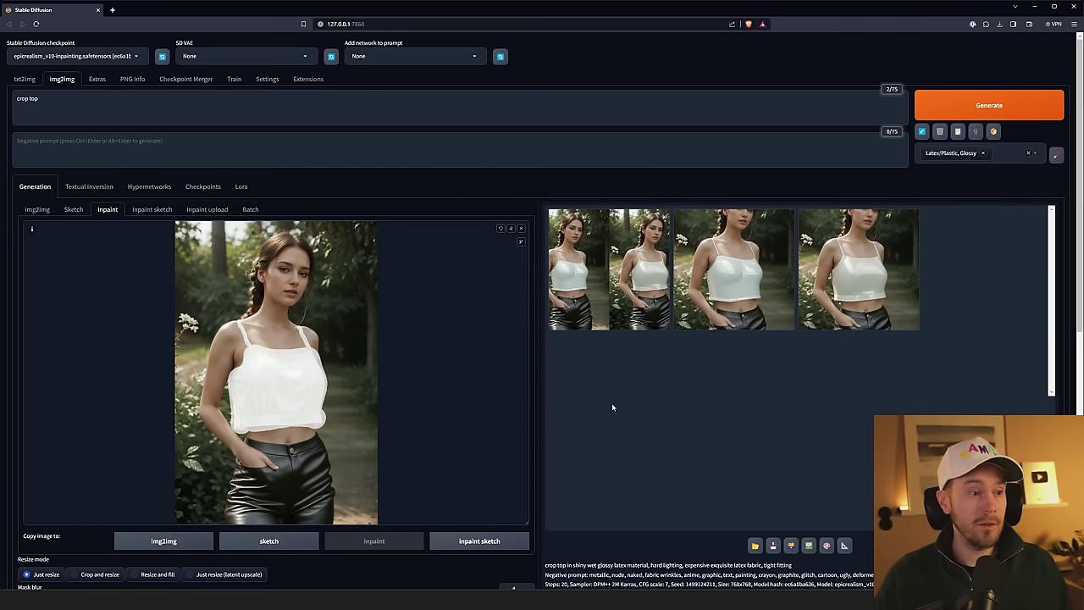
pyautogui.scroll(-5, 613, 408)
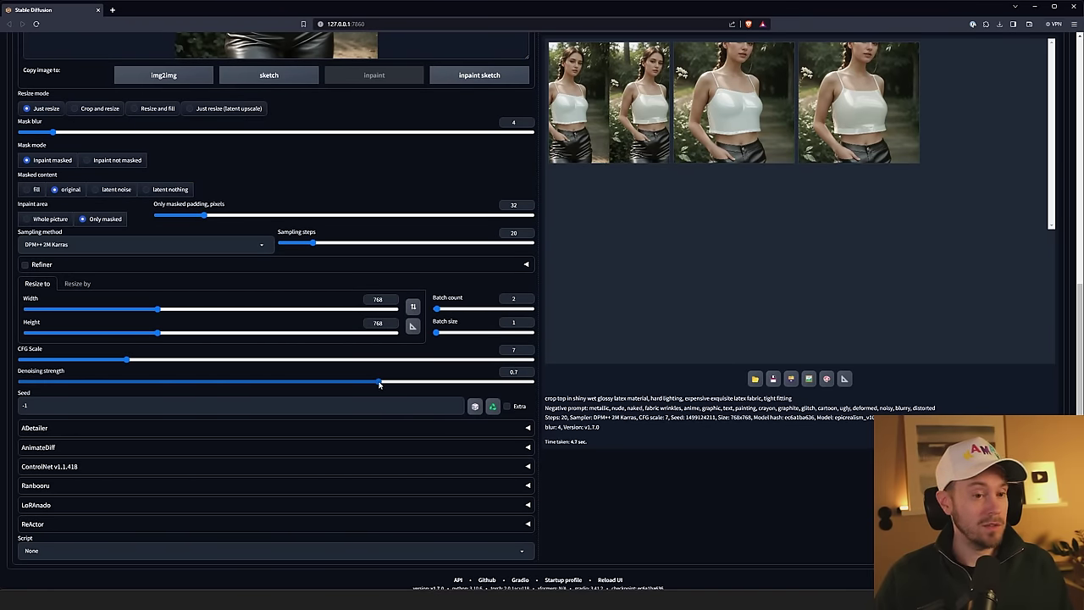
pyautogui.scroll(5, 690, 340)
pyautogui.click(950, 114)
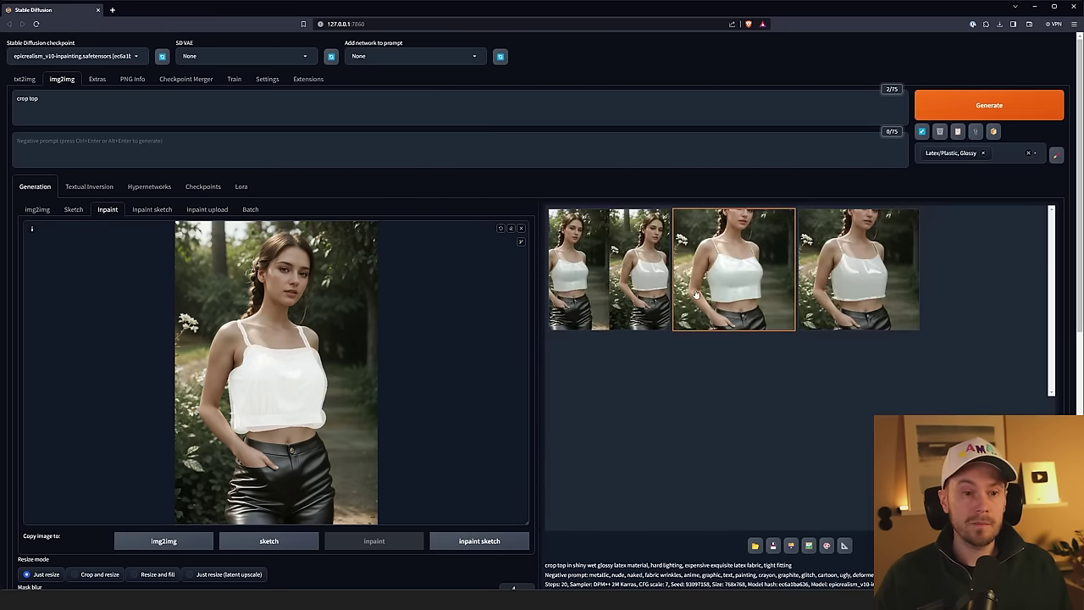
pyautogui.click(739, 287)
pyautogui.click(868, 351)
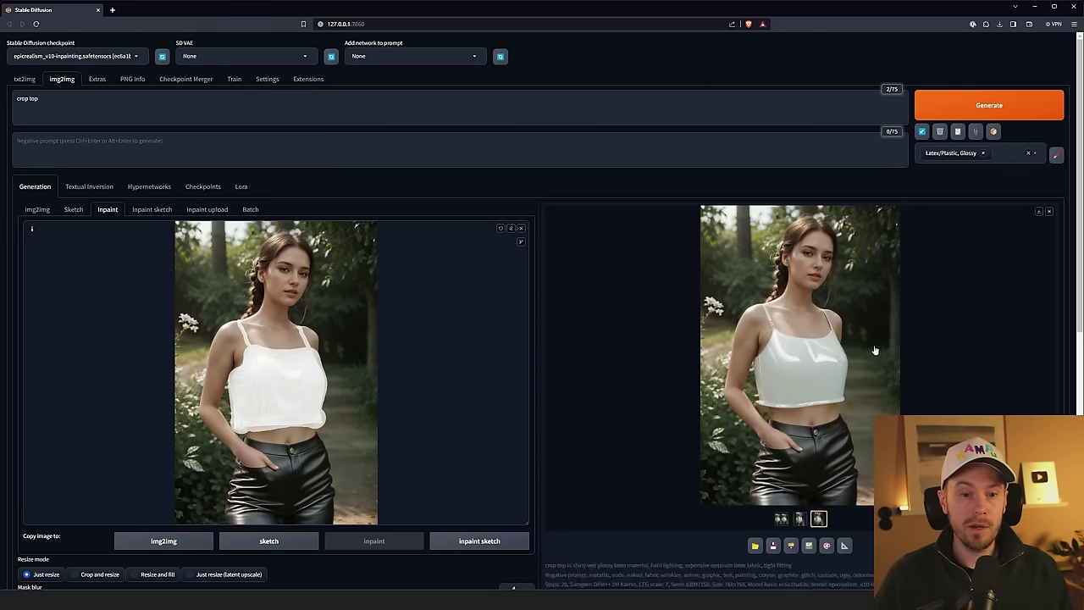
# Step: Replace the Latex/Plastic, Glossy style with Velvet and generate the velvet crop top
pyautogui.click(881, 328)
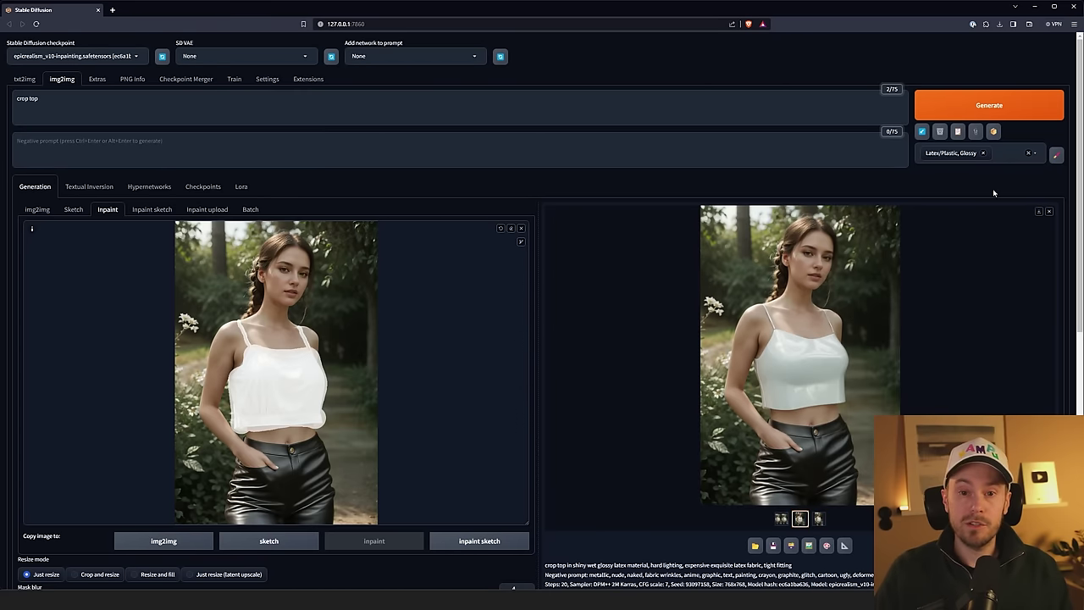
pyautogui.click(983, 152)
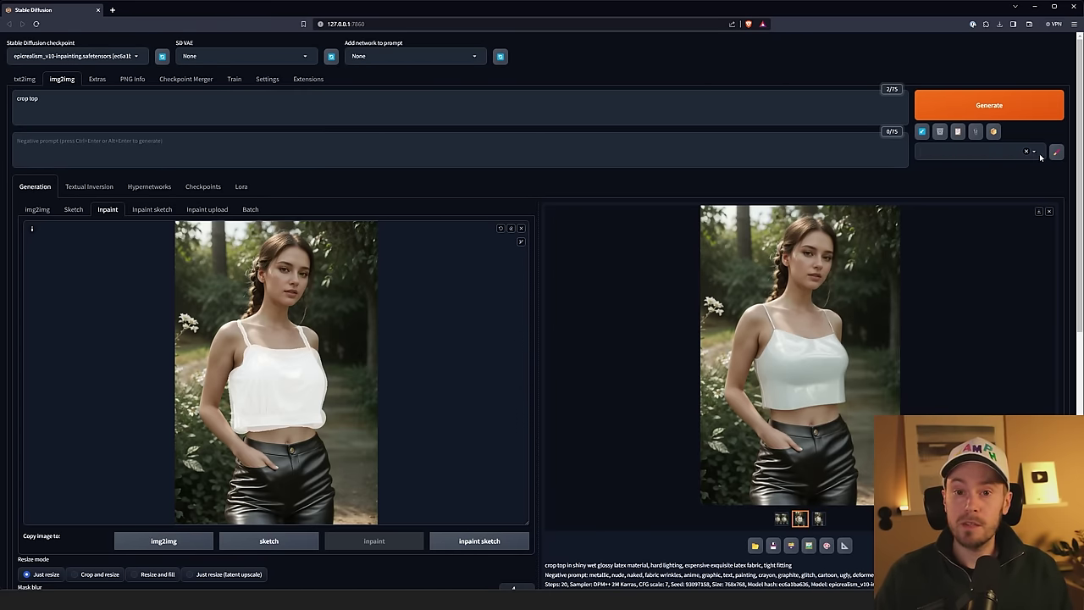
pyautogui.click(1035, 152)
pyautogui.scroll(-10, 987, 390)
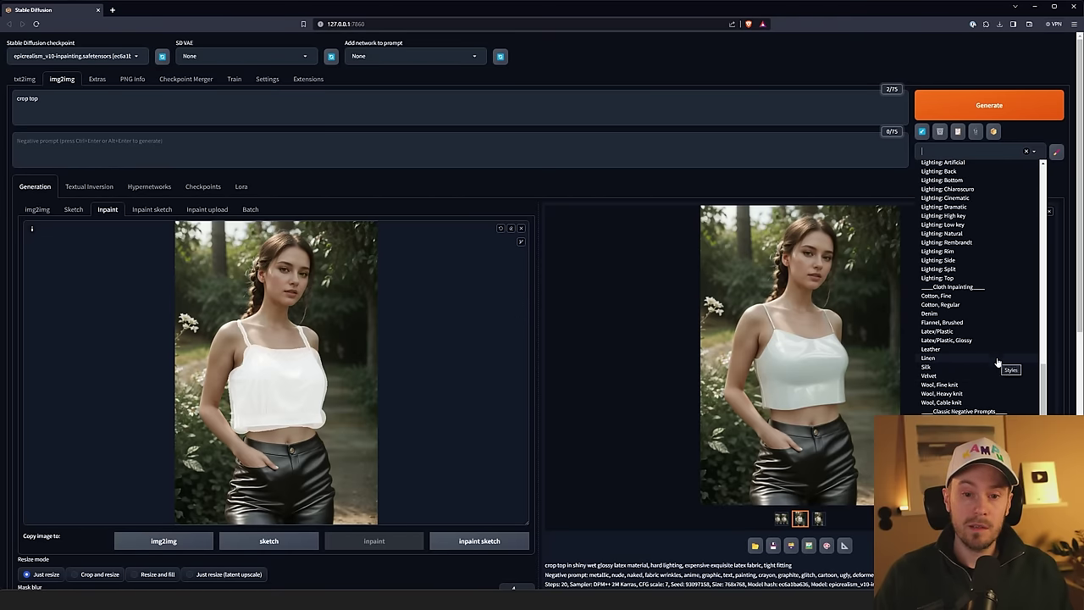
pyautogui.click(945, 377)
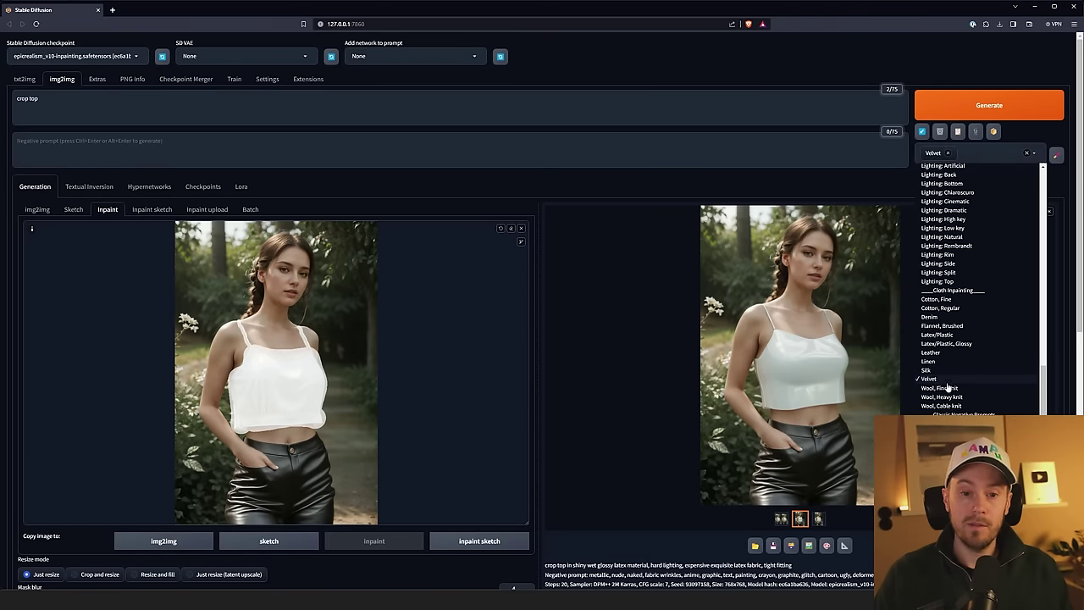
pyautogui.click(989, 101)
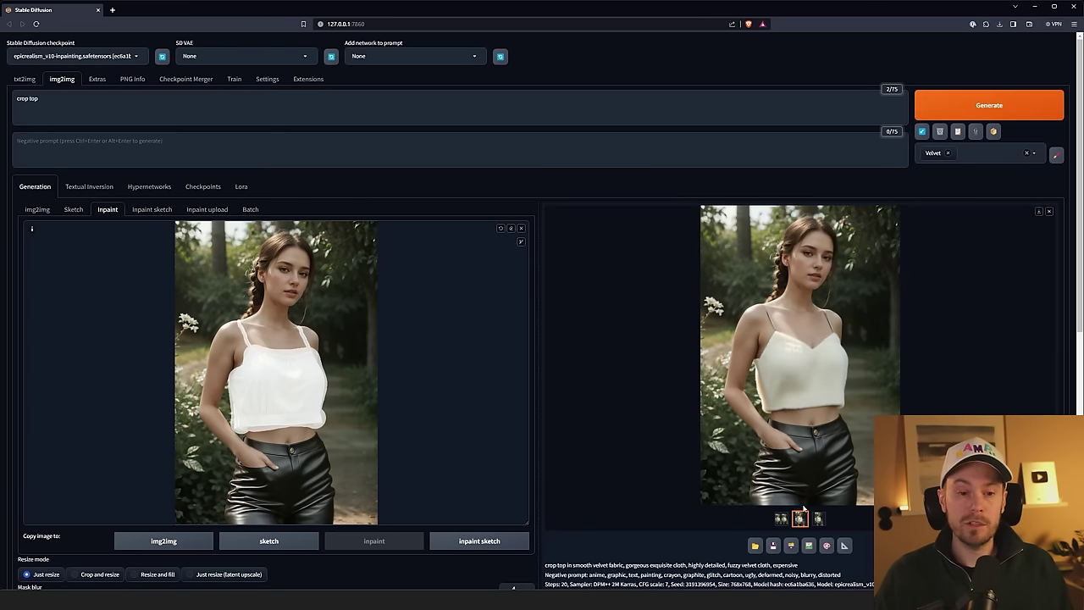
# Step: Compare the velvet and plain camisole results full-screen, rerun, and flip to the smooth variant
pyautogui.click(800, 394)
pyautogui.press('Right')
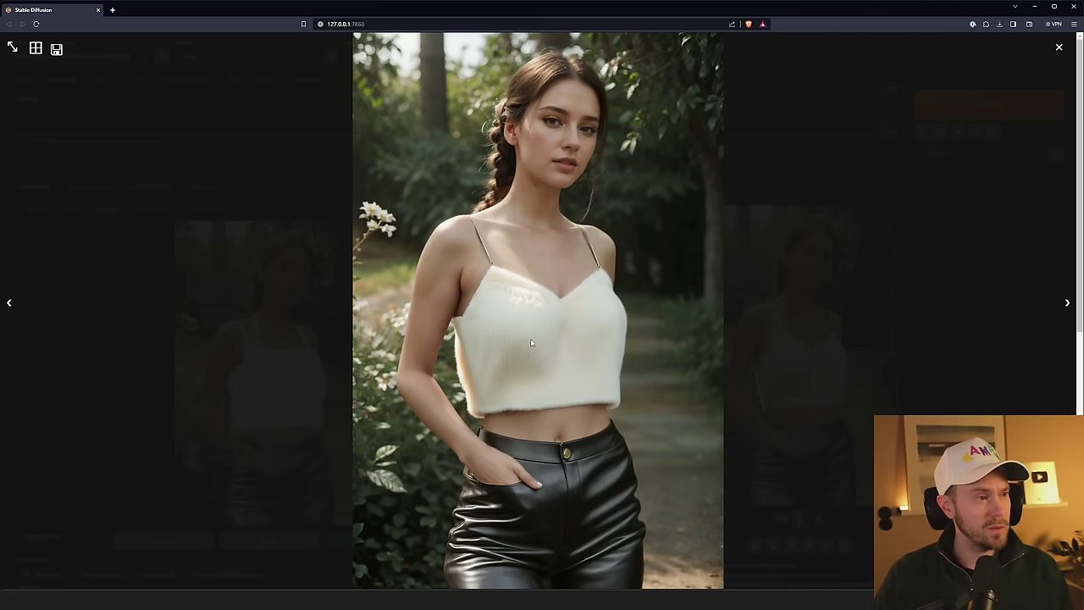
pyautogui.press('Left')
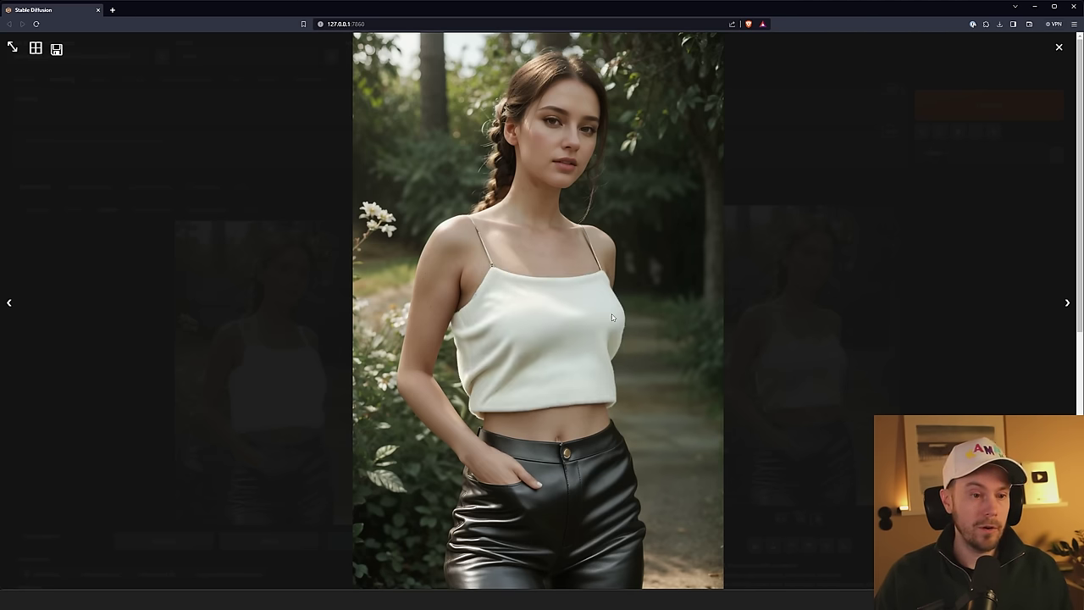
pyautogui.press('Right')
pyautogui.press('Left')
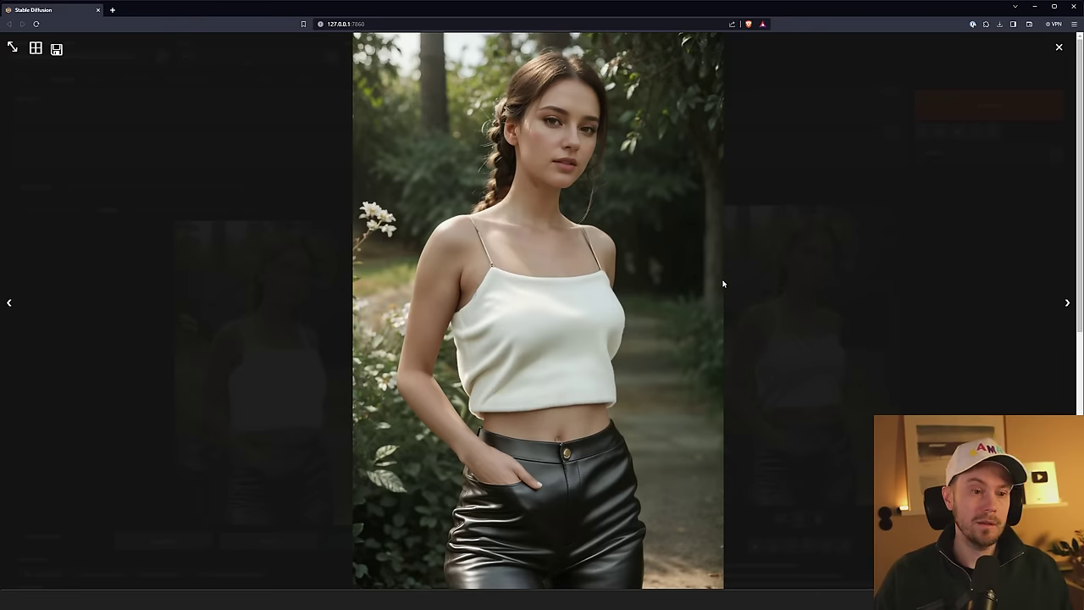
pyautogui.click(1000, 107)
pyautogui.click(999, 107)
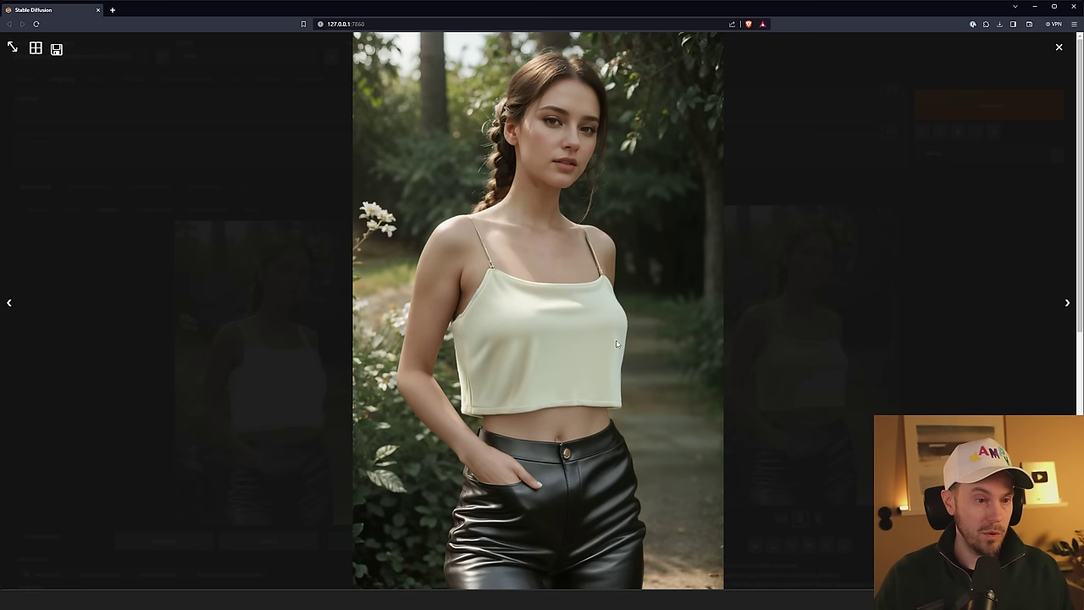
pyautogui.press('Right')
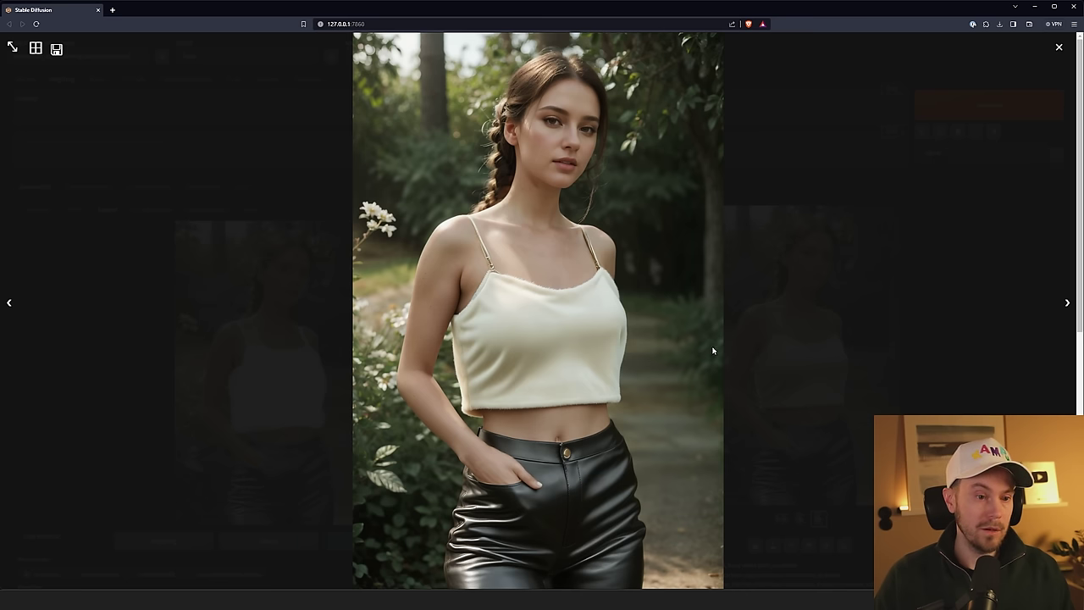
pyautogui.press('Right')
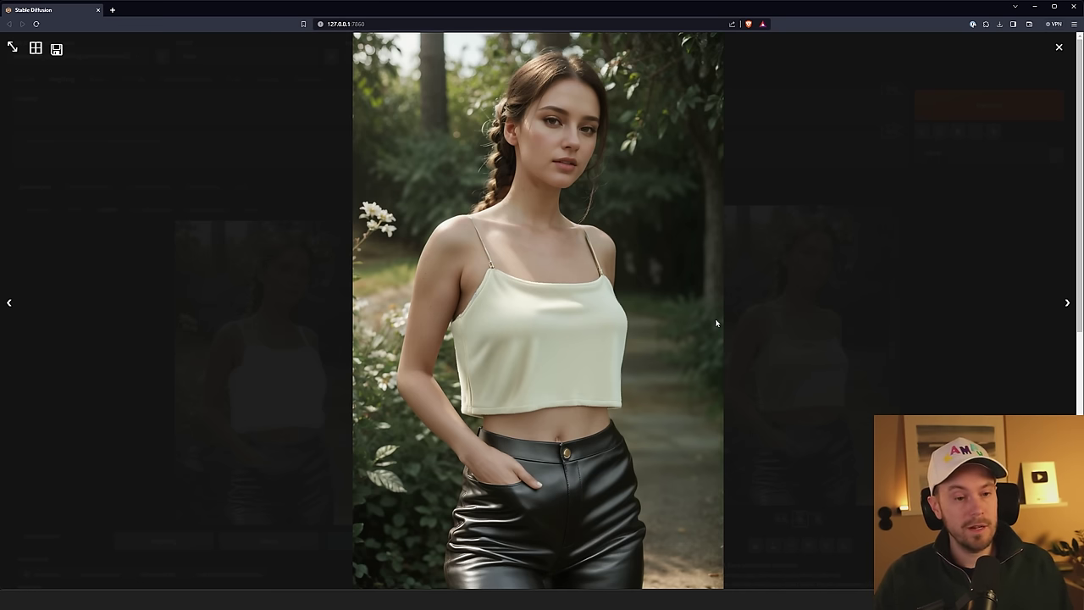
# Step: Load the velvet-top result onto the Inpaint sketch canvas
pyautogui.click(822, 213)
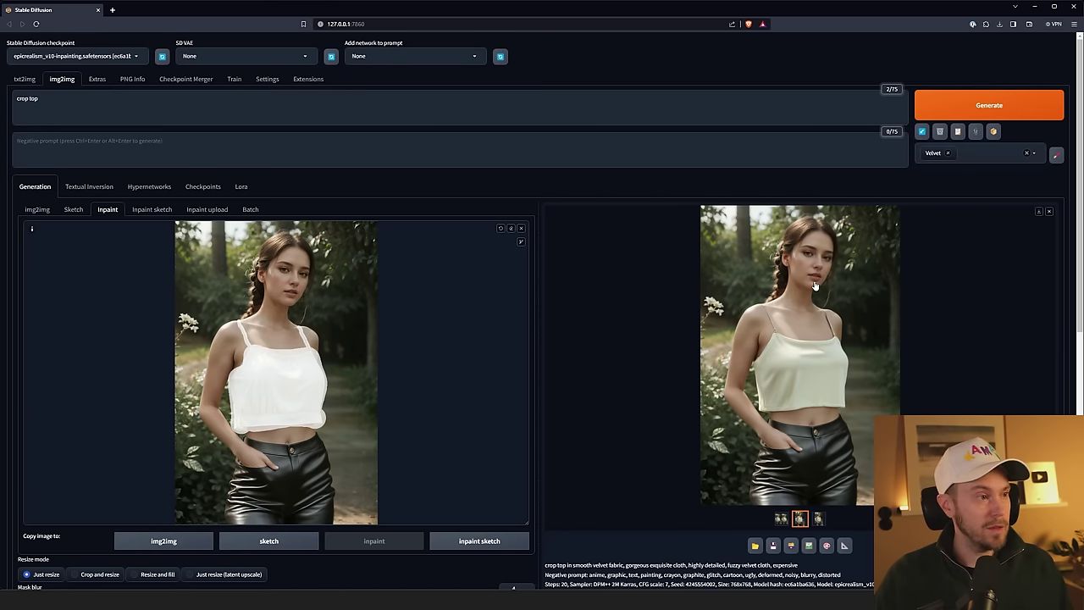
pyautogui.moveTo(811, 290); pyautogui.dragTo(305, 320)
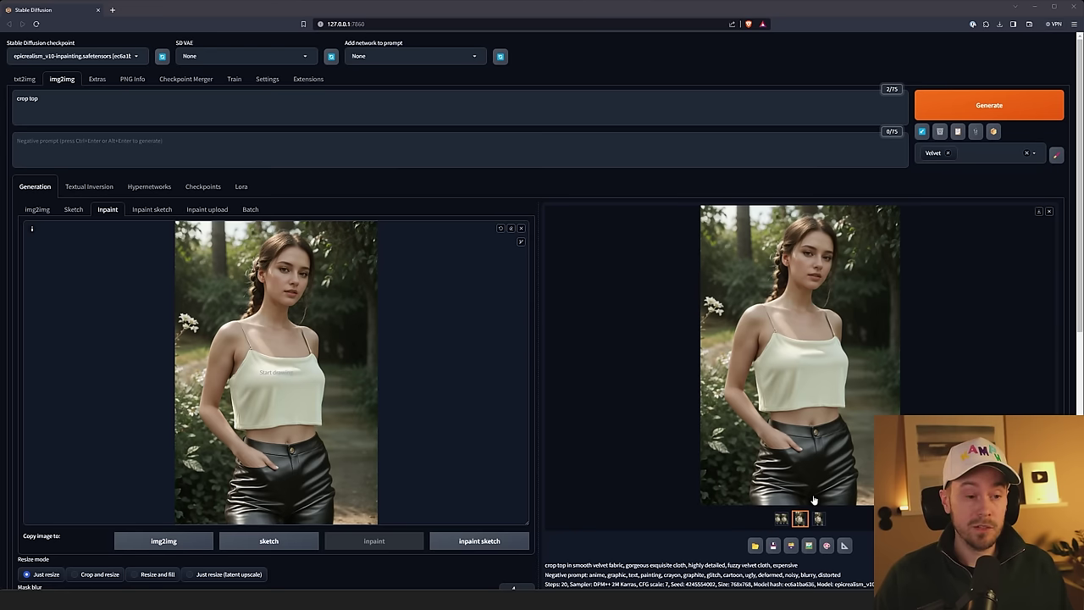
pyautogui.click(155, 213)
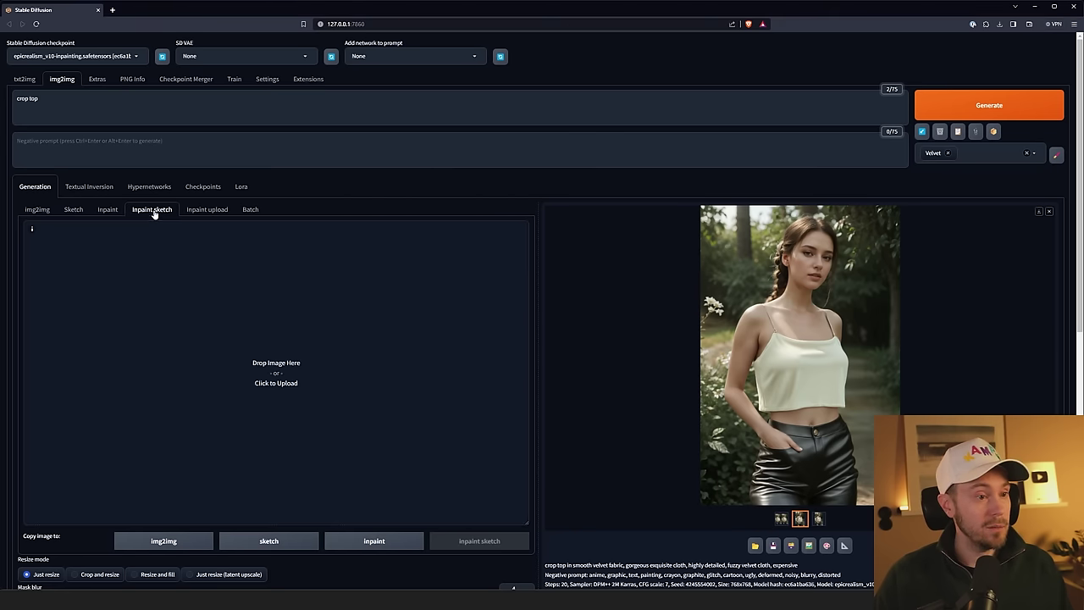
pyautogui.moveTo(754, 316); pyautogui.dragTo(254, 342)
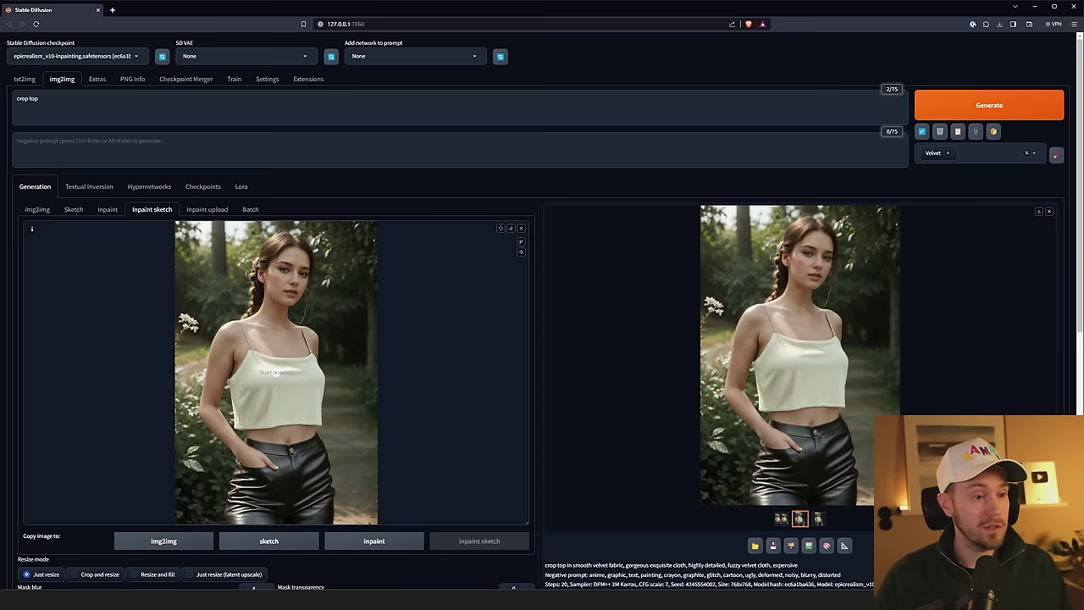
# Step: Set the brush colour to red and paint a hat shape over her head
pyautogui.click(521, 252)
pyautogui.click(504, 252)
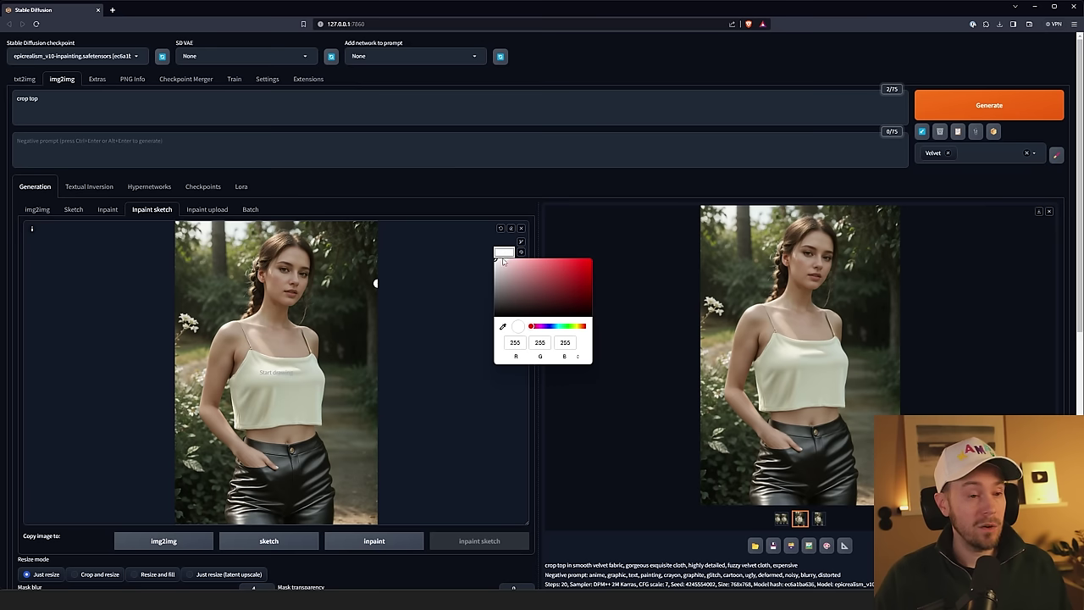
pyautogui.moveTo(552, 280); pyautogui.dragTo(590, 263)
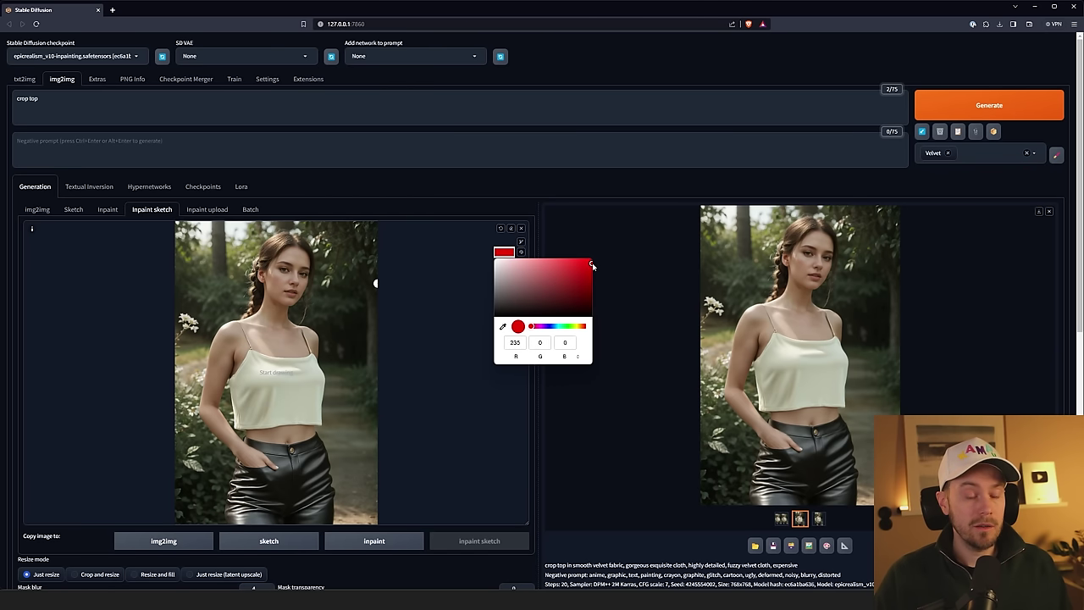
pyautogui.moveTo(263, 252)
pyautogui.mouseDown()
pyautogui.moveTo(302, 250)
pyautogui.moveTo(283, 231)
pyautogui.moveTo(262, 246)
pyautogui.moveTo(302, 243)
pyautogui.mouseUp()
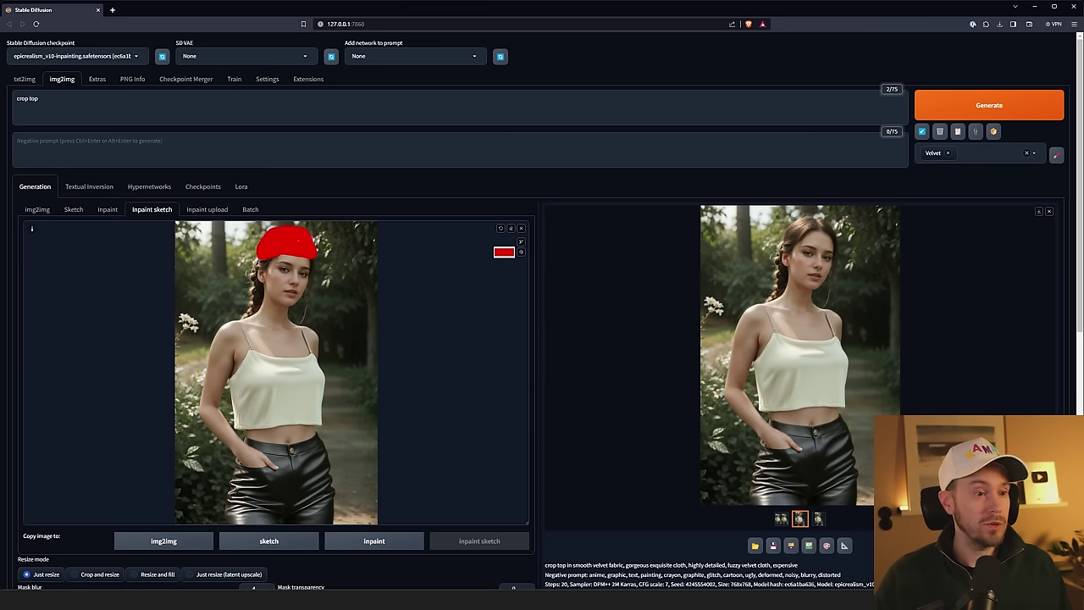
# Step: Replace the prompt with 'red hat' and apply the Leather style
pyautogui.click(67, 100)
pyautogui.hotkey('ctrl', 'a')
pyautogui.write('red hat')
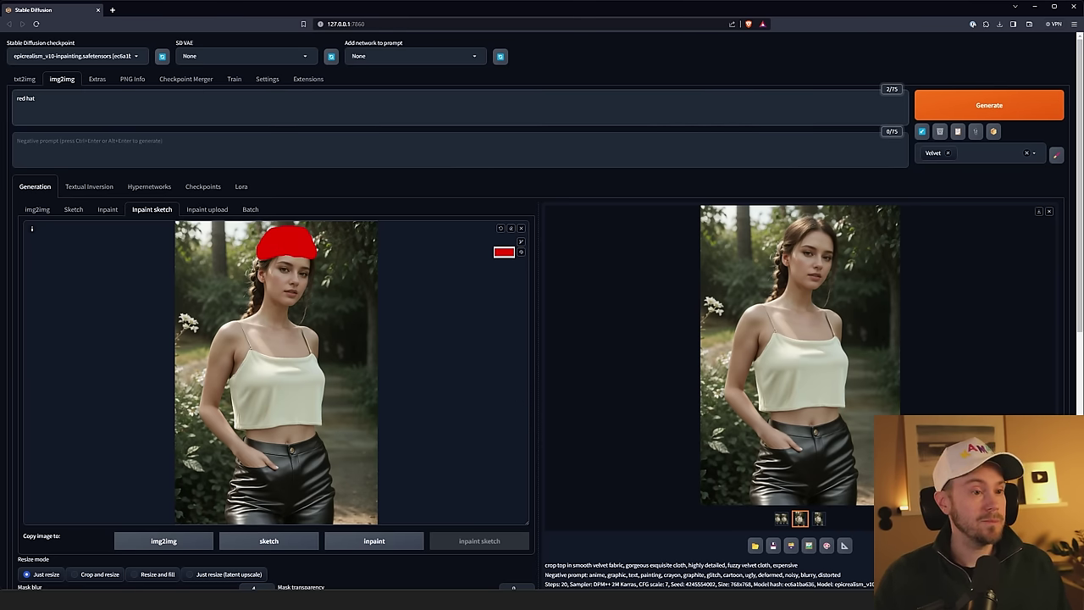
pyautogui.click(983, 152)
pyautogui.scroll(-10, 979, 336)
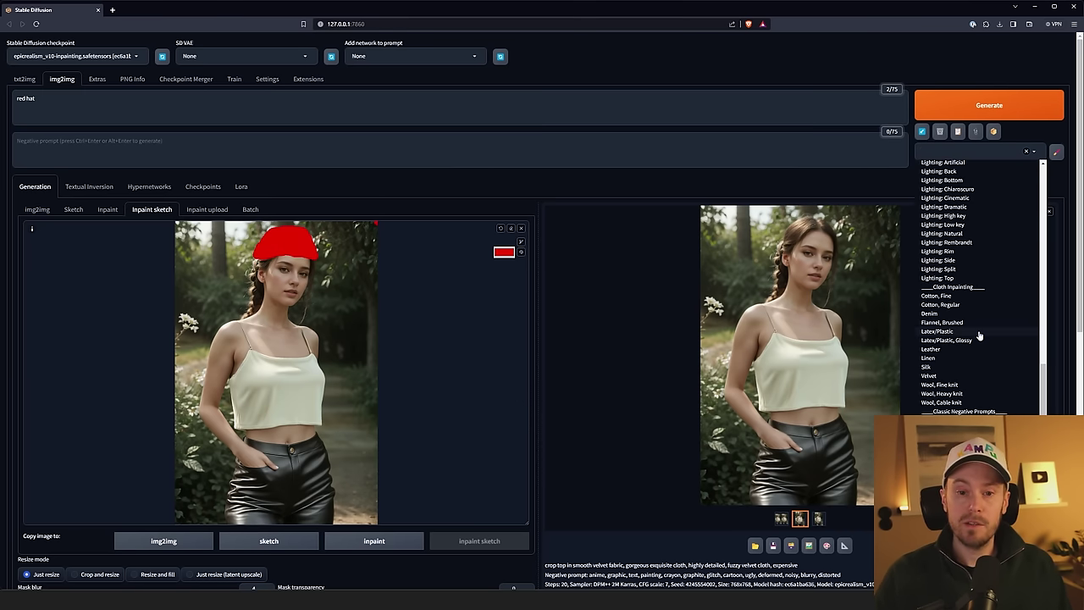
pyautogui.click(938, 349)
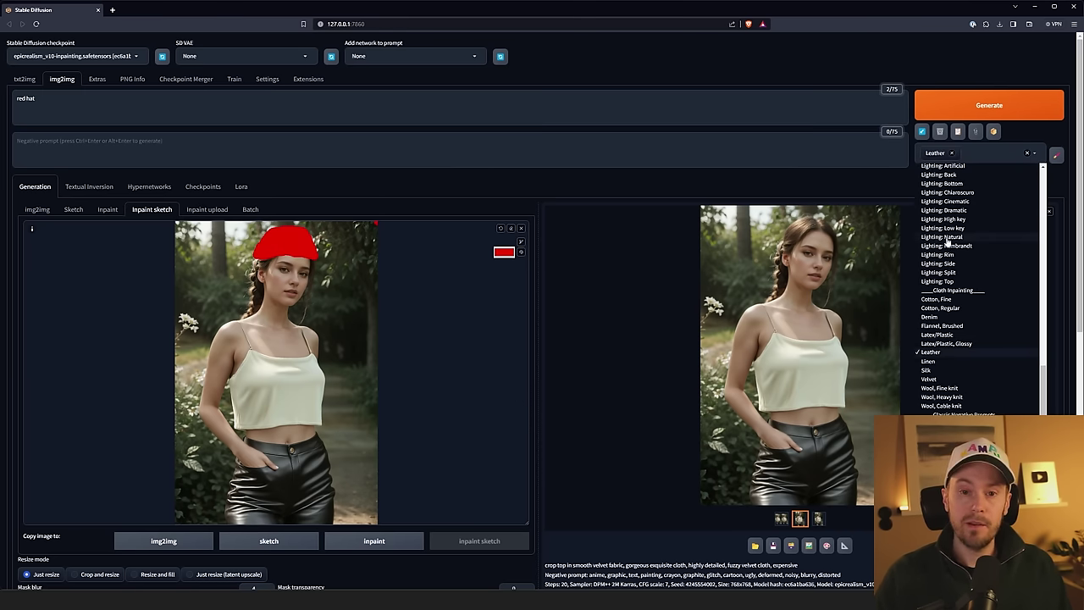
# Step: Raise Denoising strength to 0.89 and generate the red hat inpaint
pyautogui.scroll(-4, 378, 381)
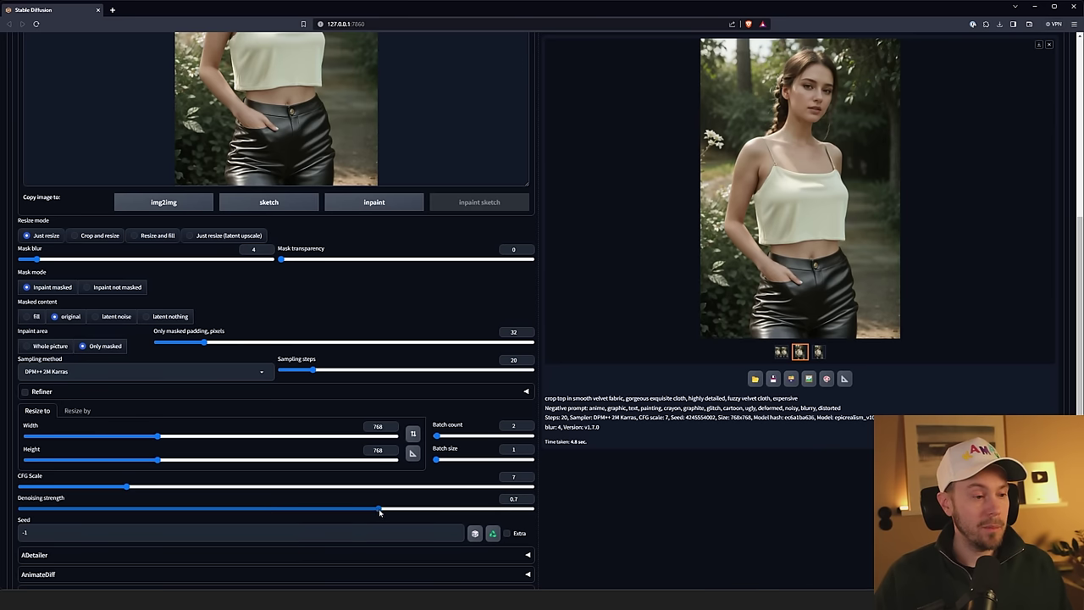
pyautogui.moveTo(379, 509); pyautogui.dragTo(475, 512)
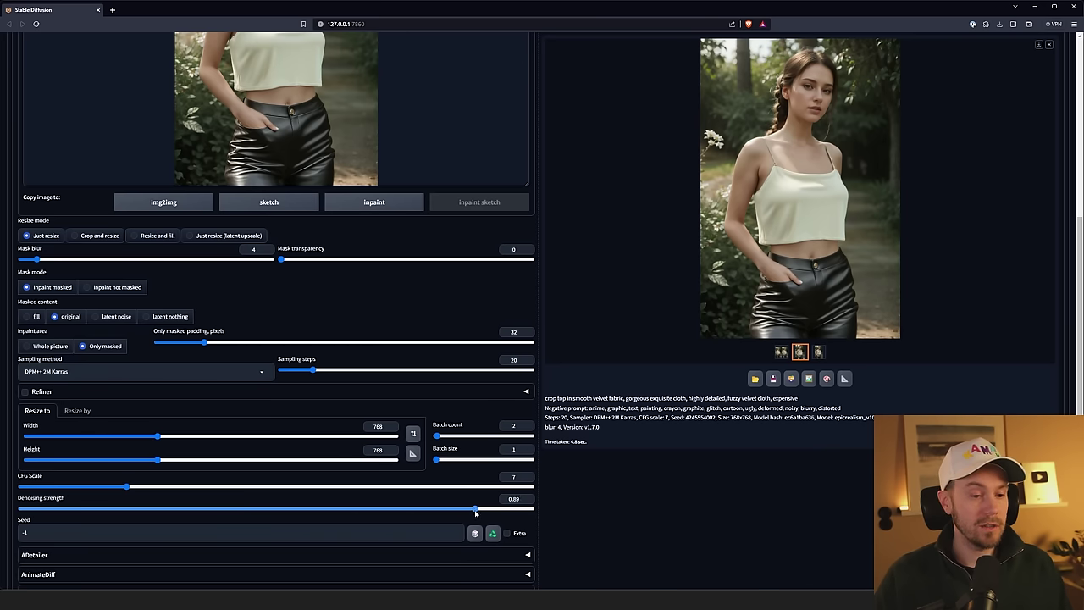
pyautogui.scroll(4, 477, 513)
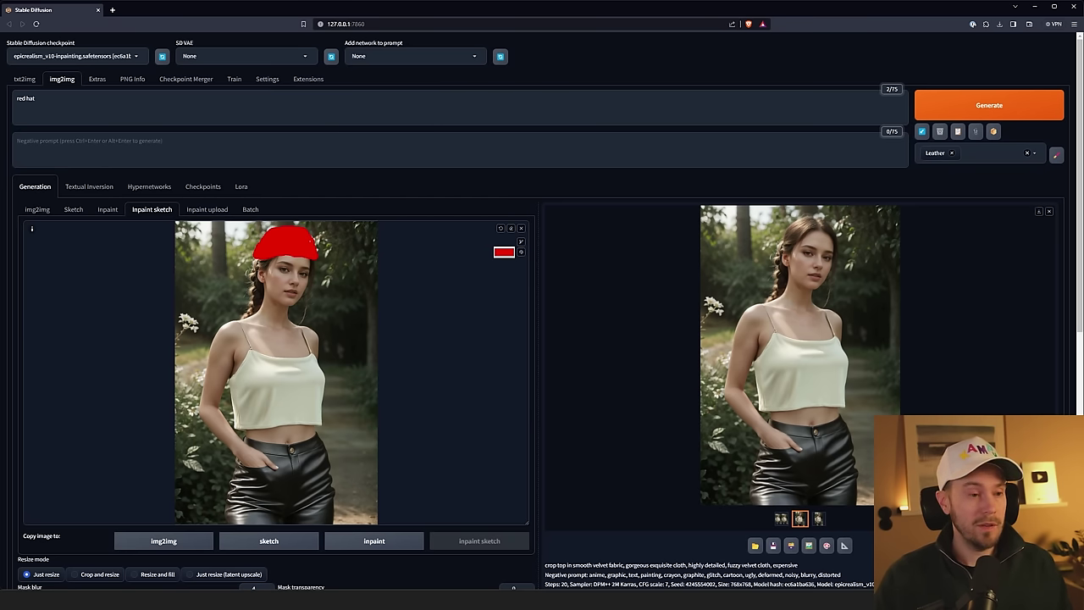
pyautogui.scroll(-2, 606, 320)
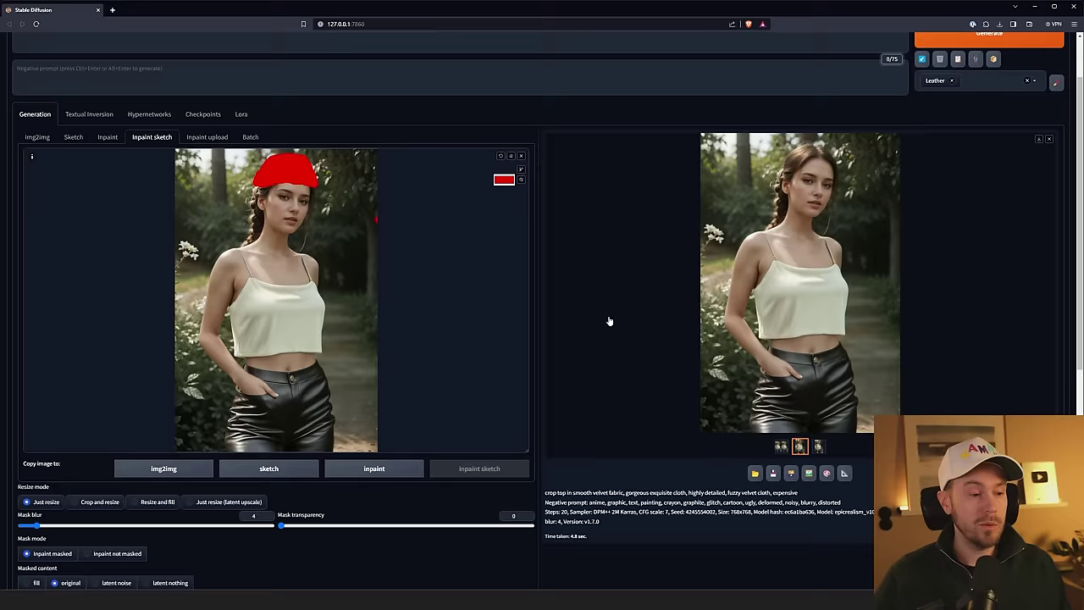
pyautogui.scroll(-1, 608, 318)
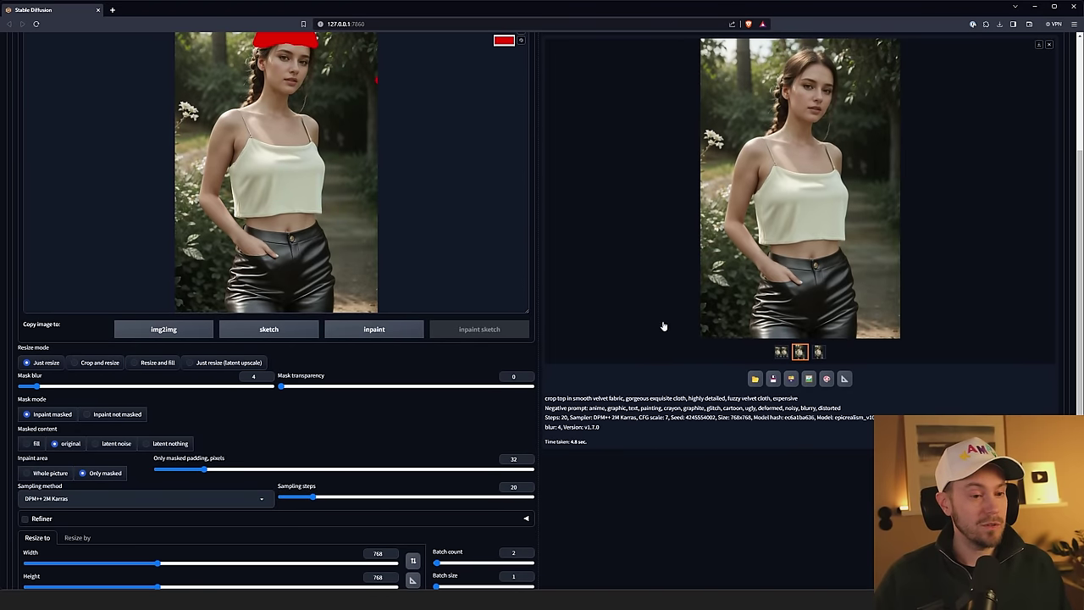
pyautogui.scroll(3, 702, 300)
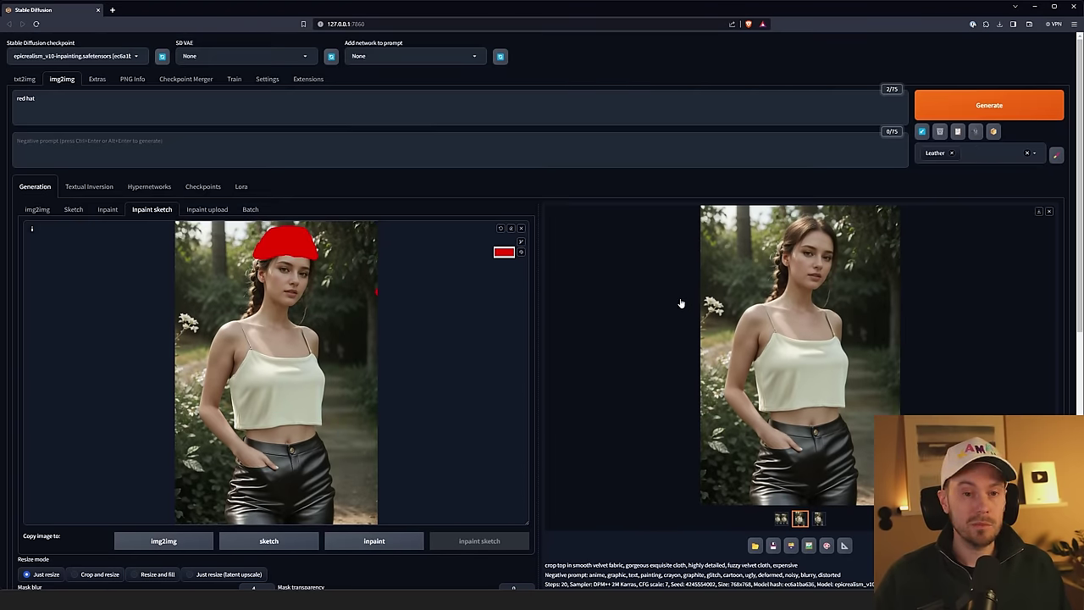
pyautogui.click(973, 102)
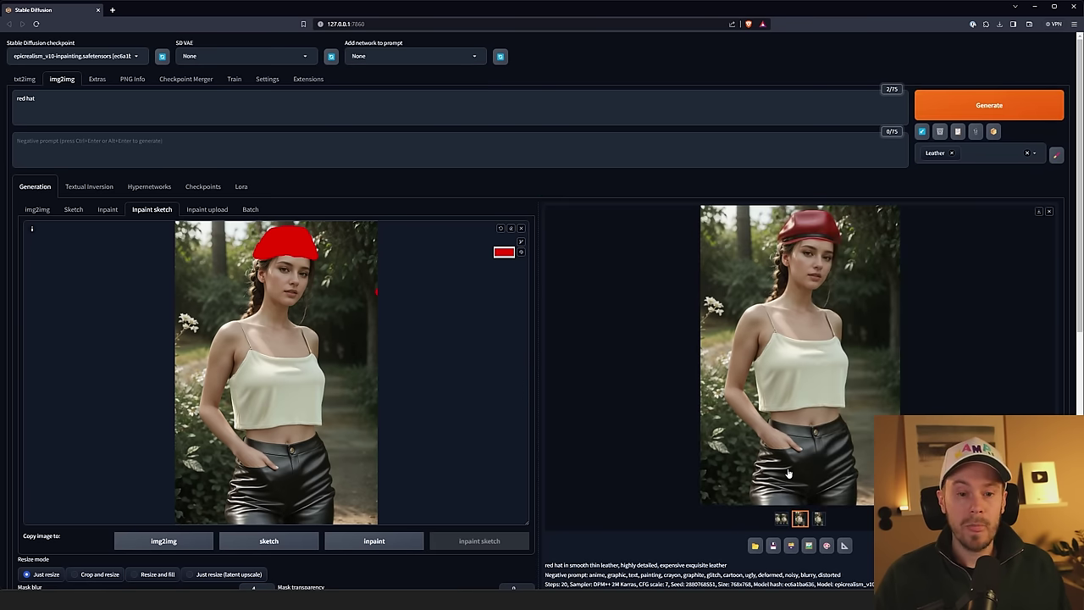
# Step: Open the third red-hat result full-screen and switch to the other hat variant
pyautogui.click(818, 518)
pyautogui.click(746, 302)
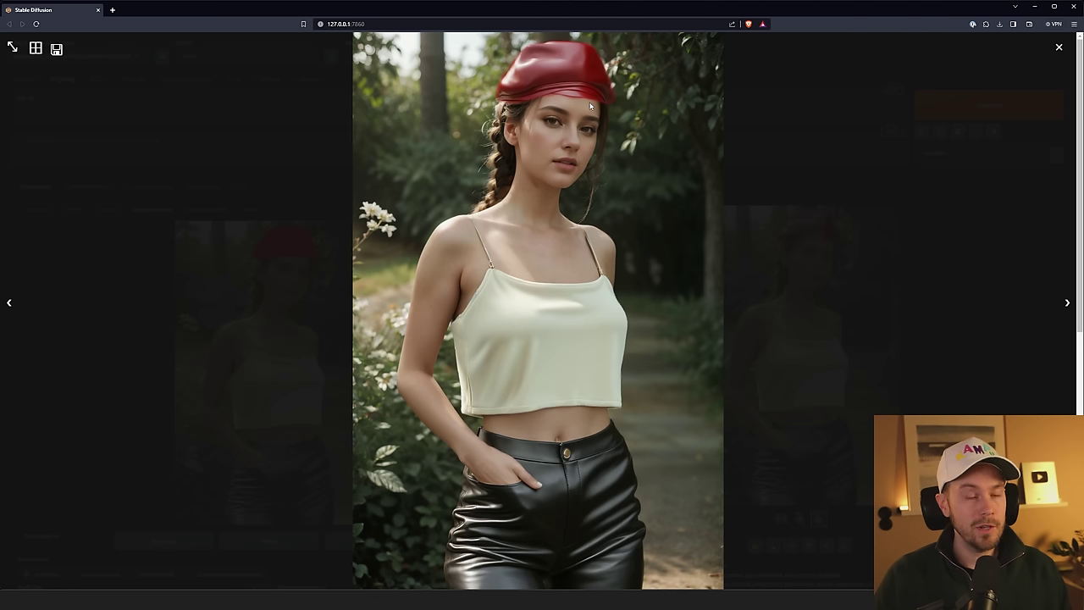
pyautogui.press('Right')
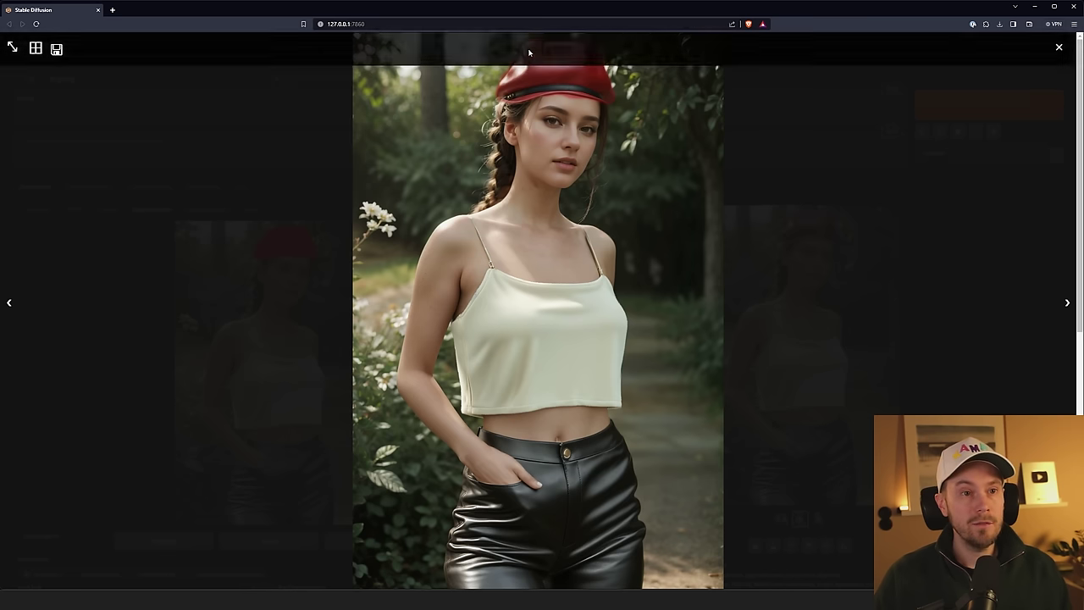
# Step: Load the red-hat result onto the regular Inpaint canvas
pyautogui.click(544, 244)
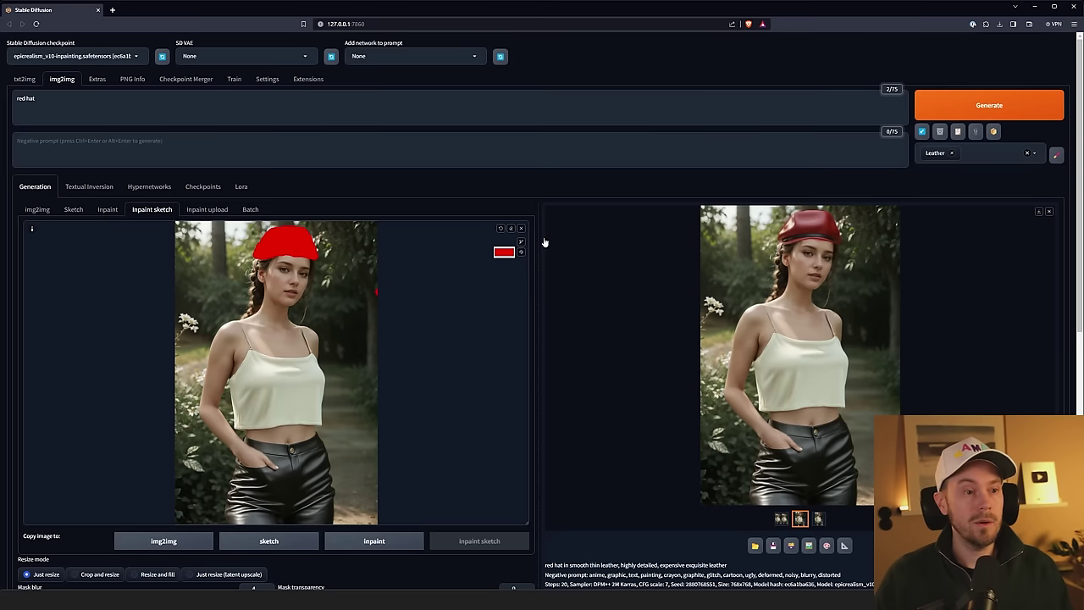
pyautogui.click(107, 210)
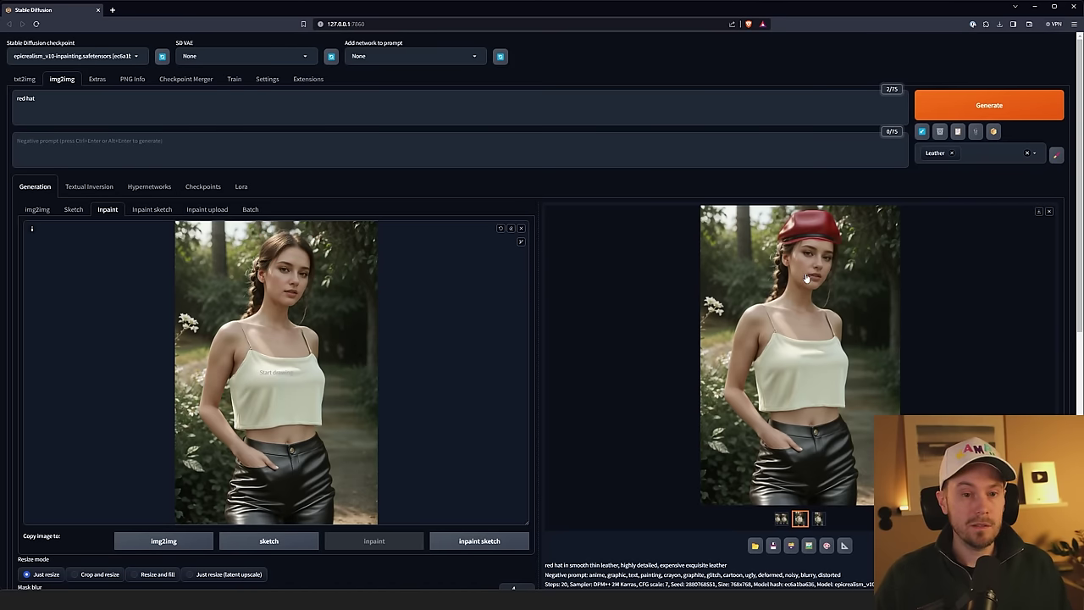
pyautogui.moveTo(806, 280); pyautogui.dragTo(297, 306)
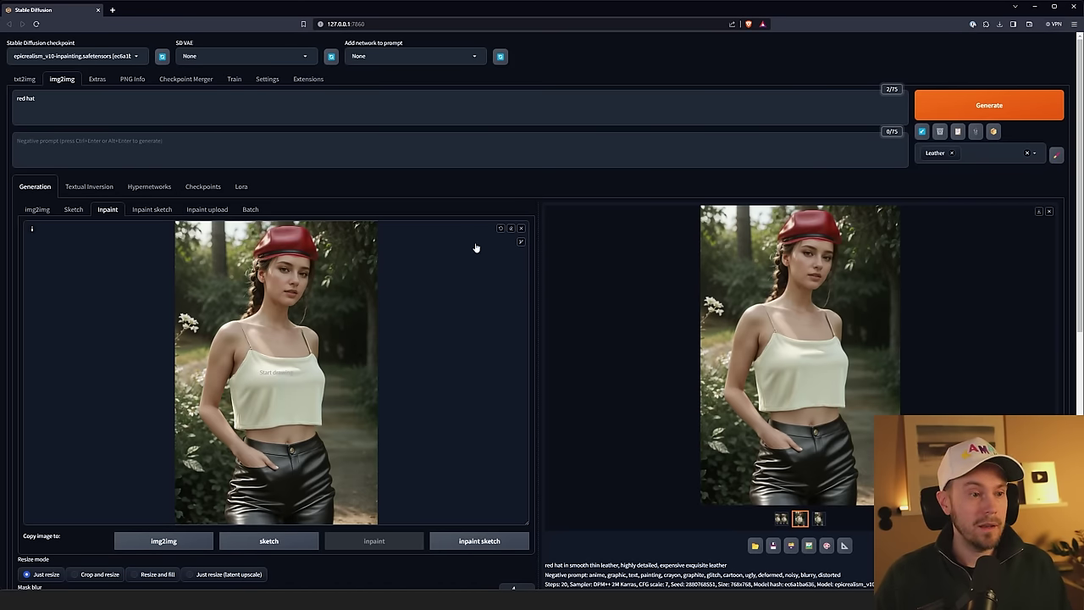
# Step: Mask over the red hat with an enlarged brush on the full-window canvas
pyautogui.press('s')
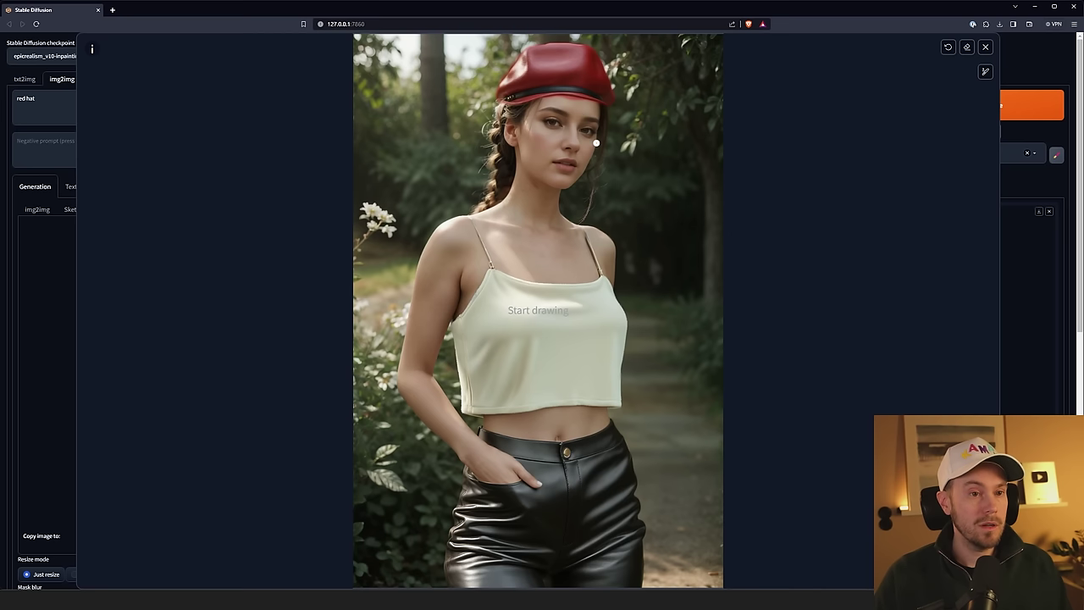
pyautogui.click(985, 72)
pyautogui.click(908, 72)
pyautogui.moveTo(504, 98)
pyautogui.mouseDown()
pyautogui.moveTo(529, 52)
pyautogui.moveTo(568, 47)
pyautogui.moveTo(606, 94)
pyautogui.moveTo(540, 94)
pyautogui.moveTo(527, 73)
pyautogui.moveTo(585, 73)
pyautogui.moveTo(528, 71)
pyautogui.moveTo(526, 56)
pyautogui.moveTo(518, 70)
pyautogui.mouseUp()
pyautogui.press('s')
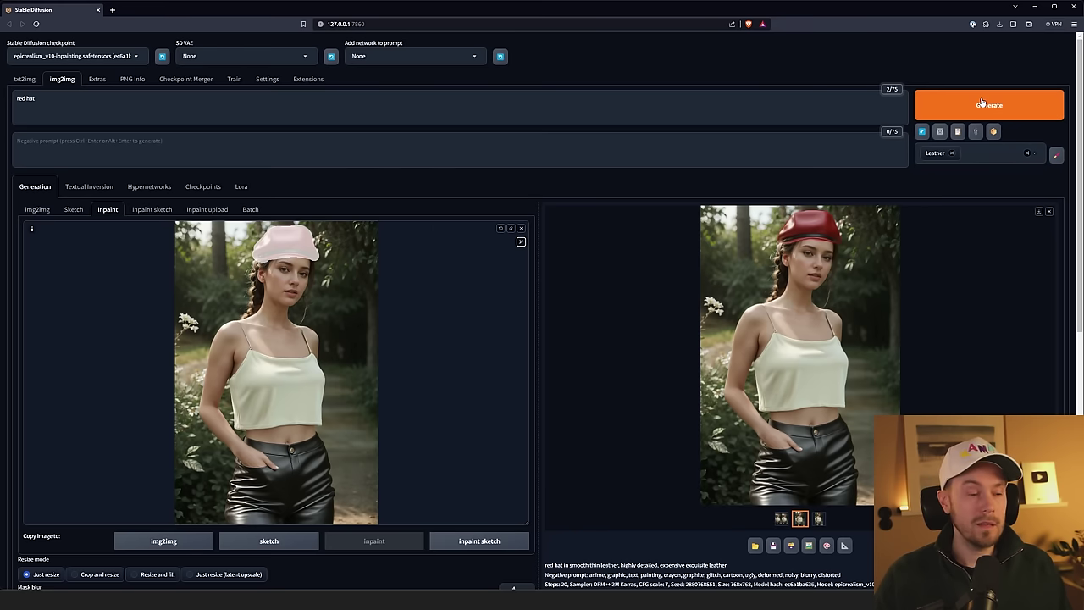
# Step: Lower Denoising strength to 0.7 and regenerate the masked hat
pyautogui.scroll(-3, 702, 368)
pyautogui.scroll(-2, 302, 455)
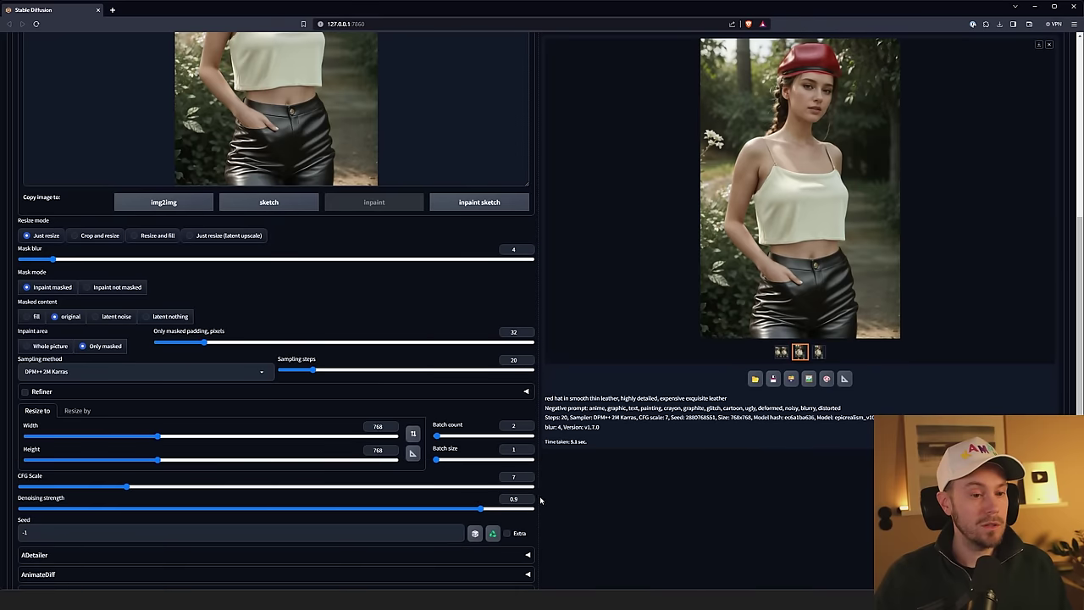
pyautogui.moveTo(480, 509); pyautogui.dragTo(379, 510)
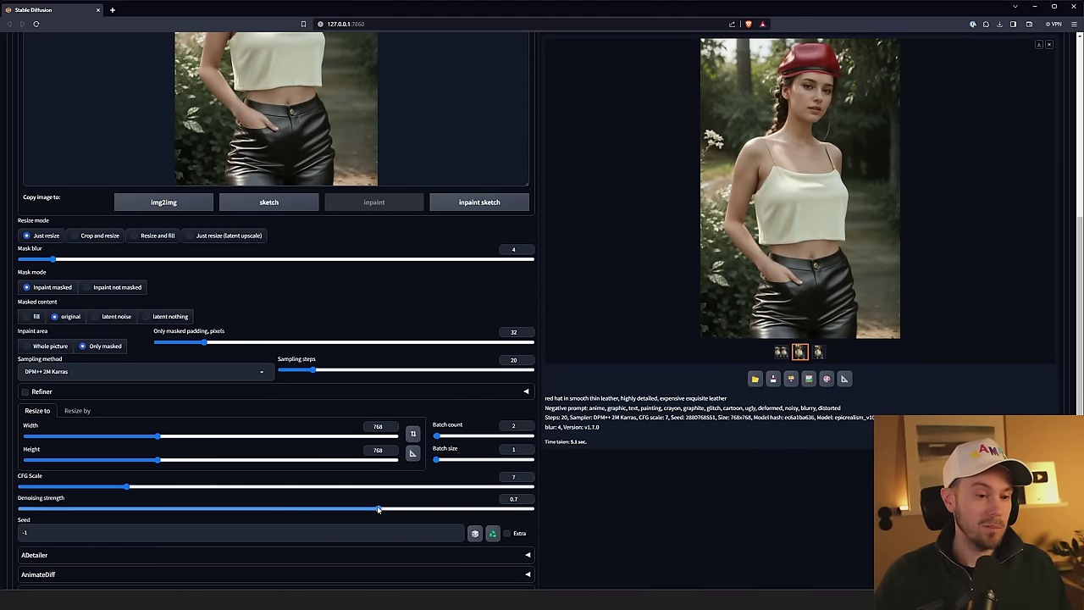
pyautogui.scroll(5, 762, 254)
pyautogui.click(984, 105)
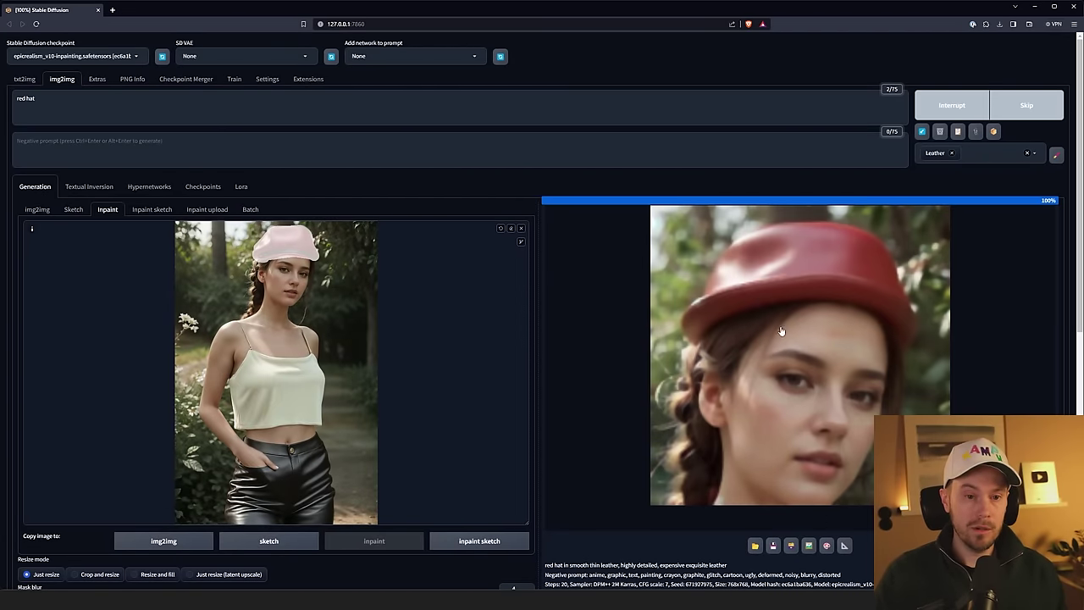
# Step: Open the regenerated glossy red beret result in the full-screen viewer
pyautogui.click(804, 359)
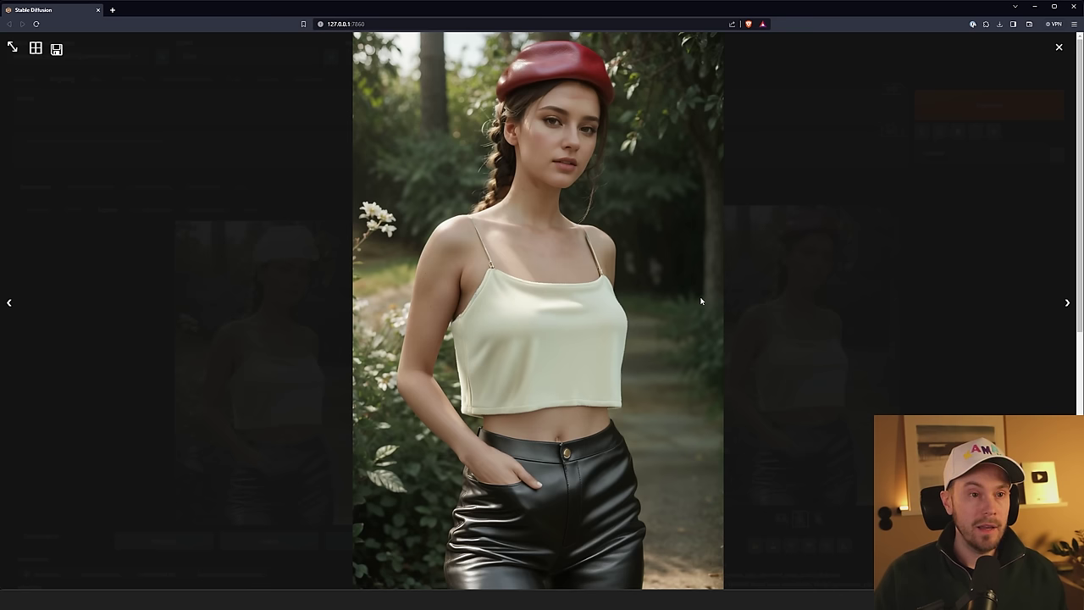